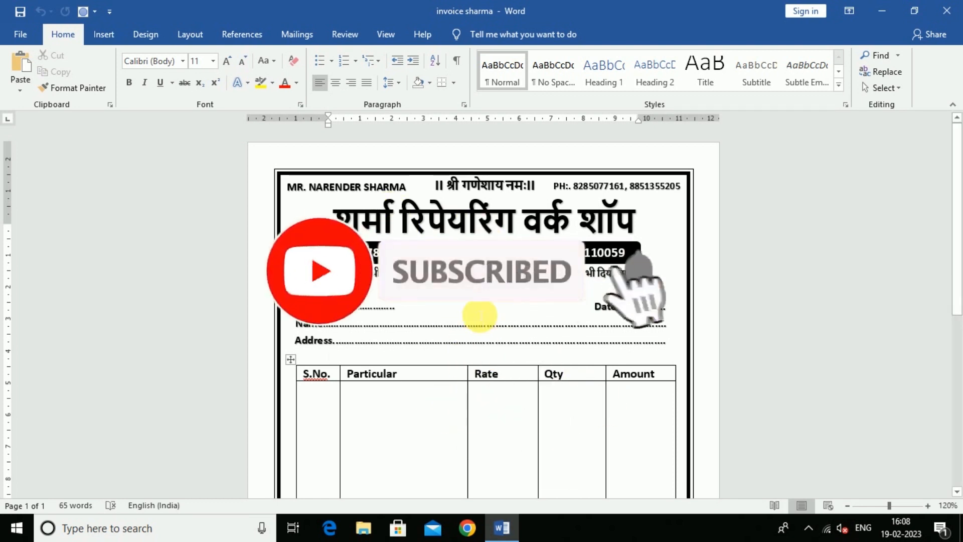
Scroll through the finished Hindi invoice, then create a new blank document, Document1.
scroll(477, 326, down, 2)
scroll(475, 333, up, 2)
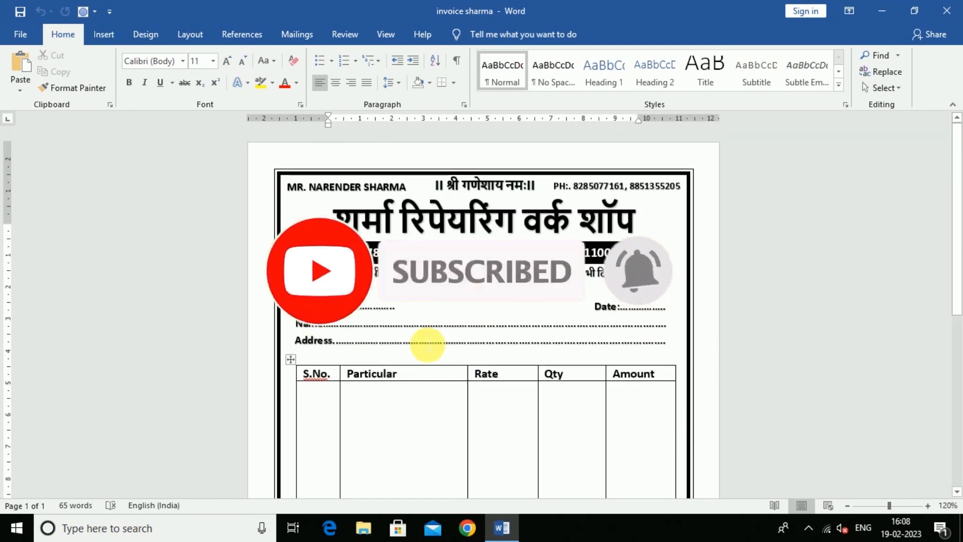
scroll(429, 341, down, 1)
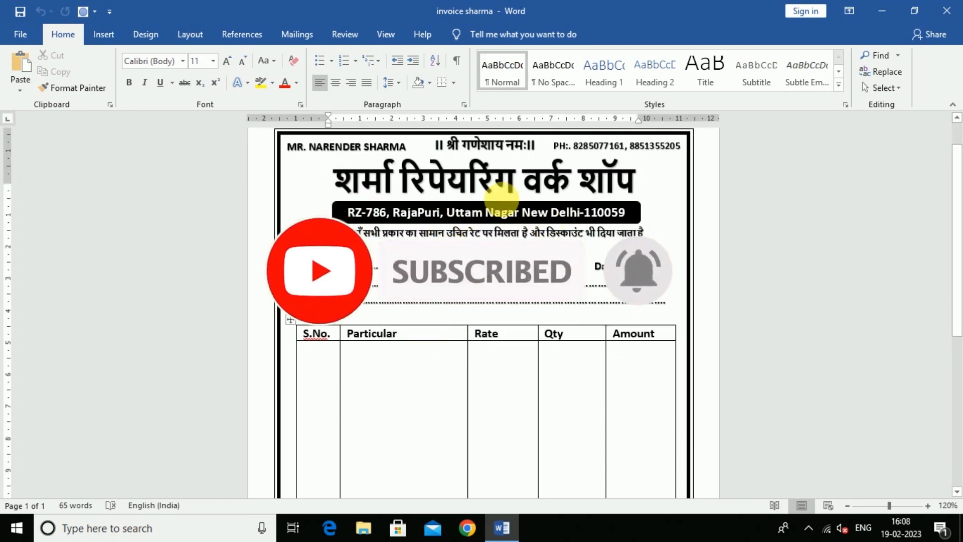
scroll(511, 252, down, 4)
scroll(522, 263, up, 5)
scroll(522, 264, down, 2)
scroll(522, 263, up, 2)
scroll(522, 263, down, 1)
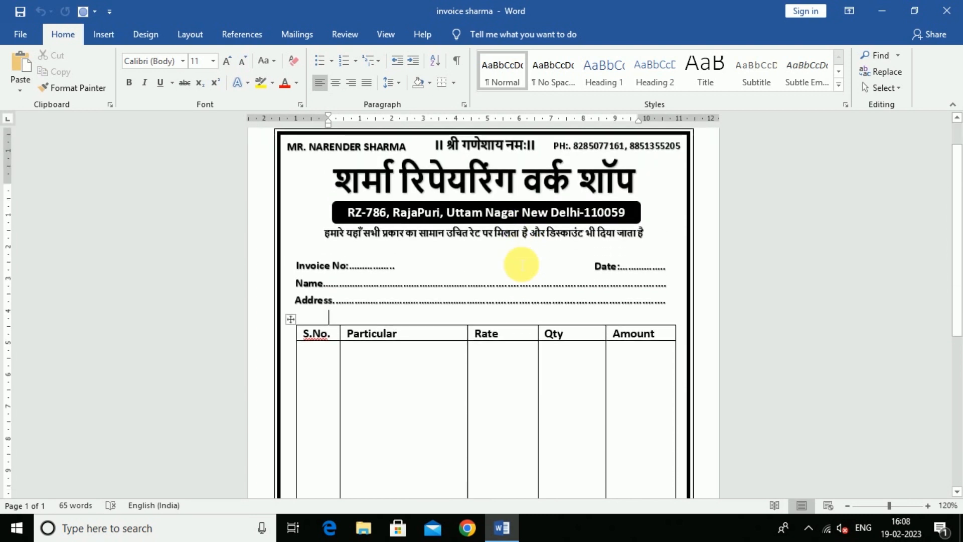
scroll(522, 264, up, 1)
scroll(520, 262, down, 8)
scroll(521, 261, up, 8)
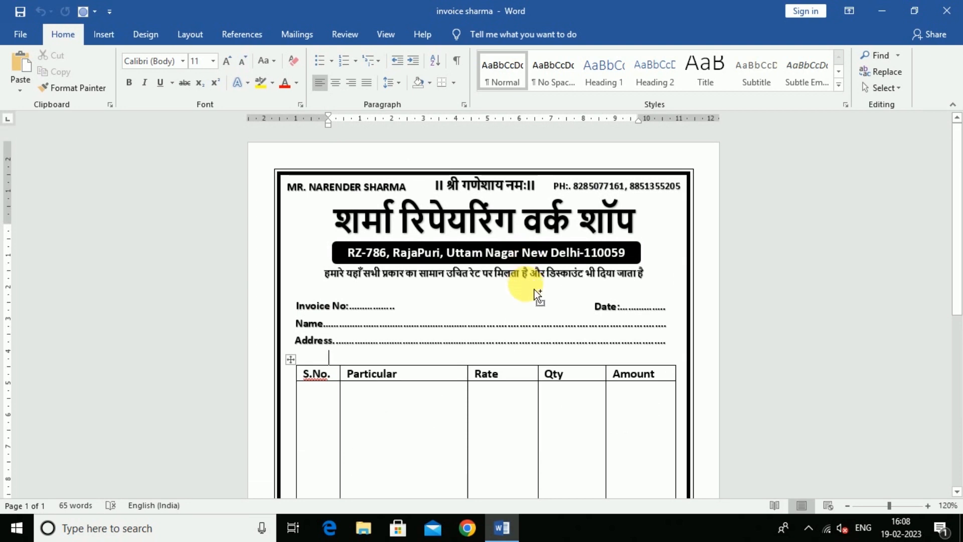
key(ctrl+n)
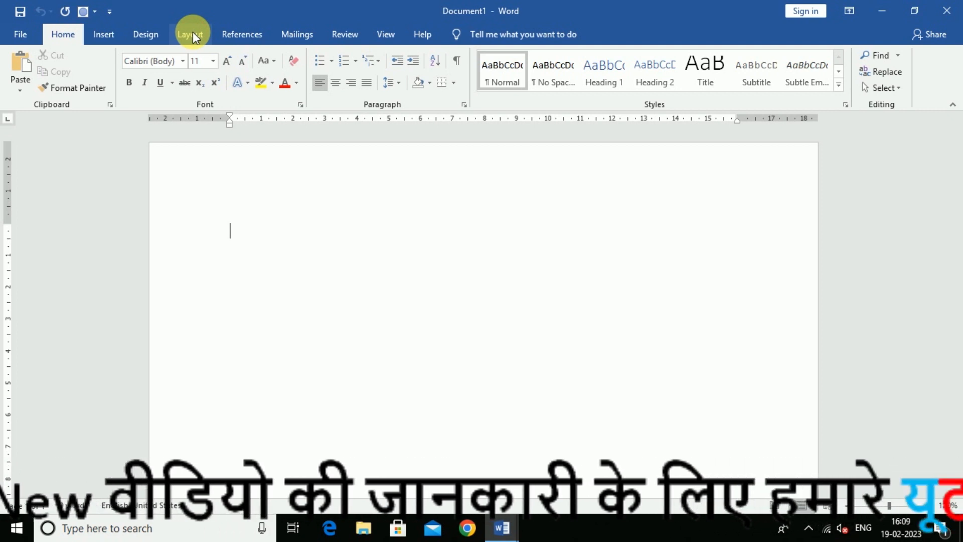
Set Document1's page to Portrait orientation, Normal margins and A5 paper size.
click(192, 33)
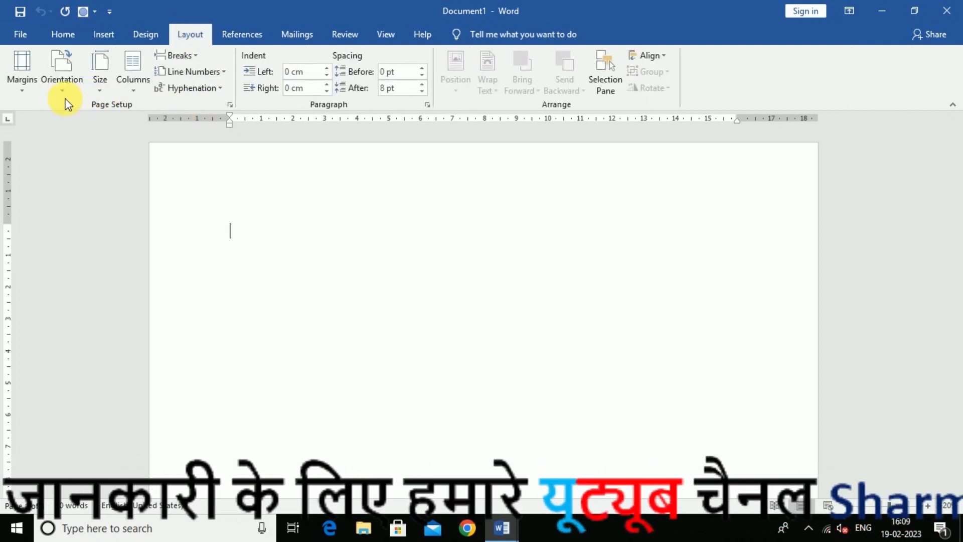
click(58, 84)
click(85, 113)
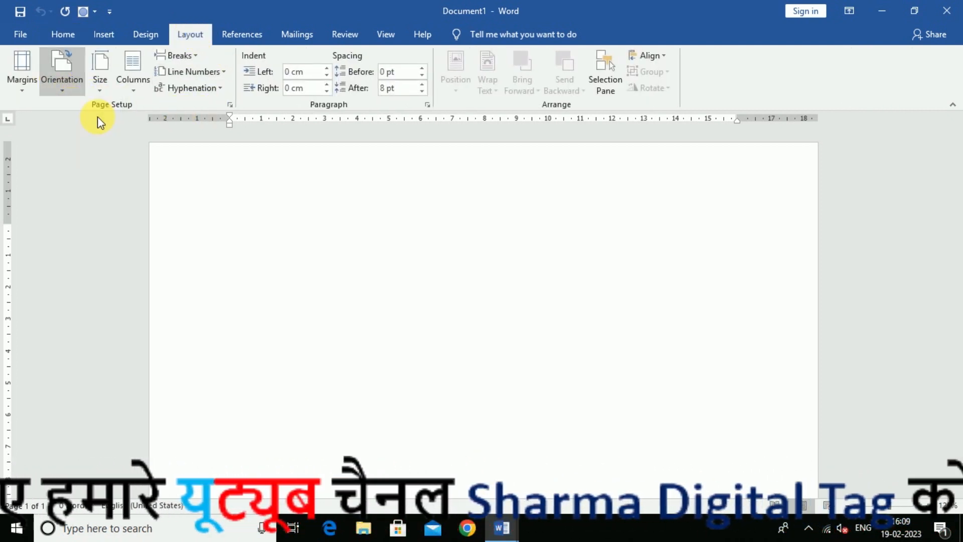
click(20, 87)
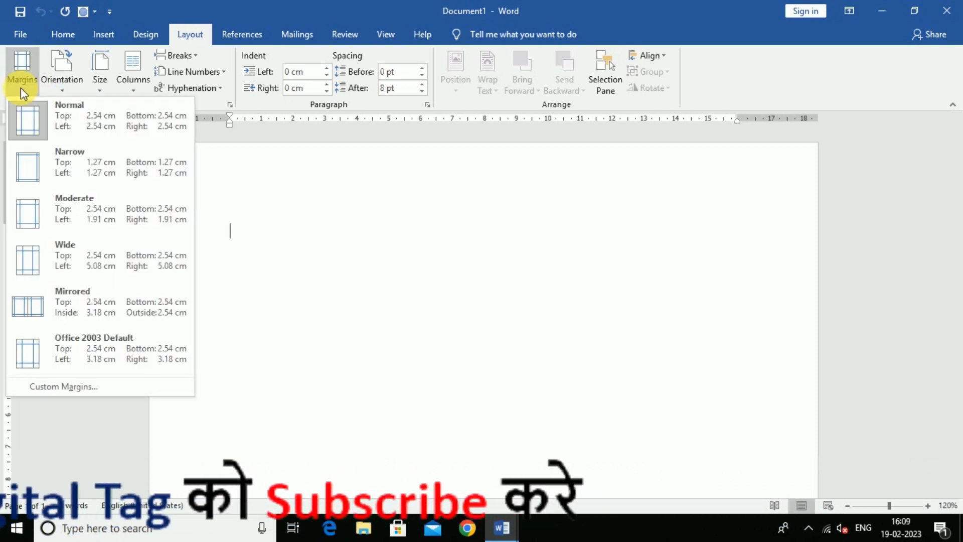
click(111, 118)
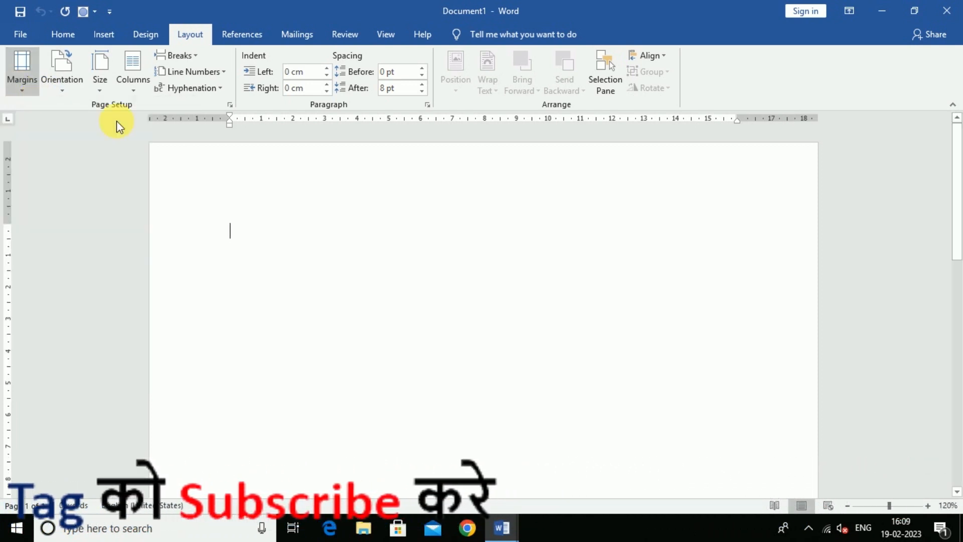
click(105, 94)
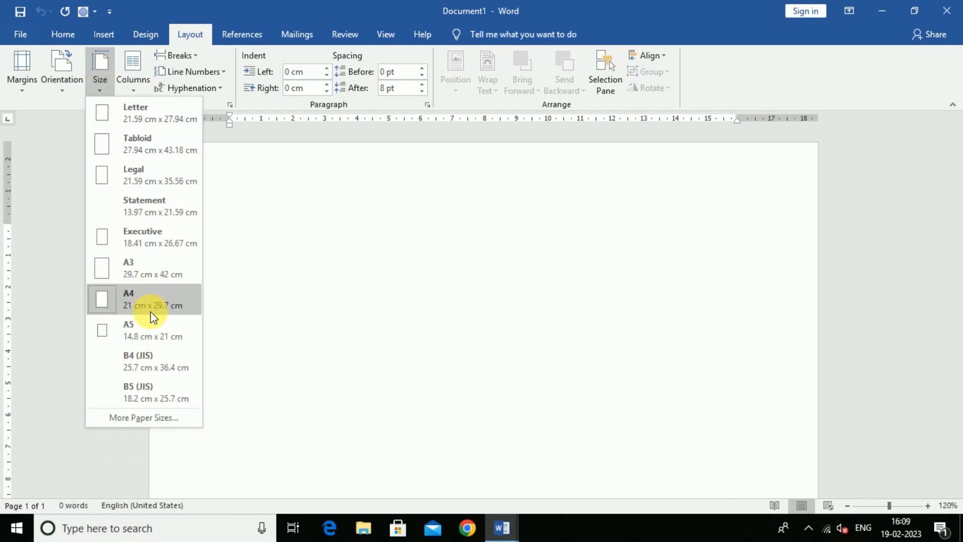
click(156, 336)
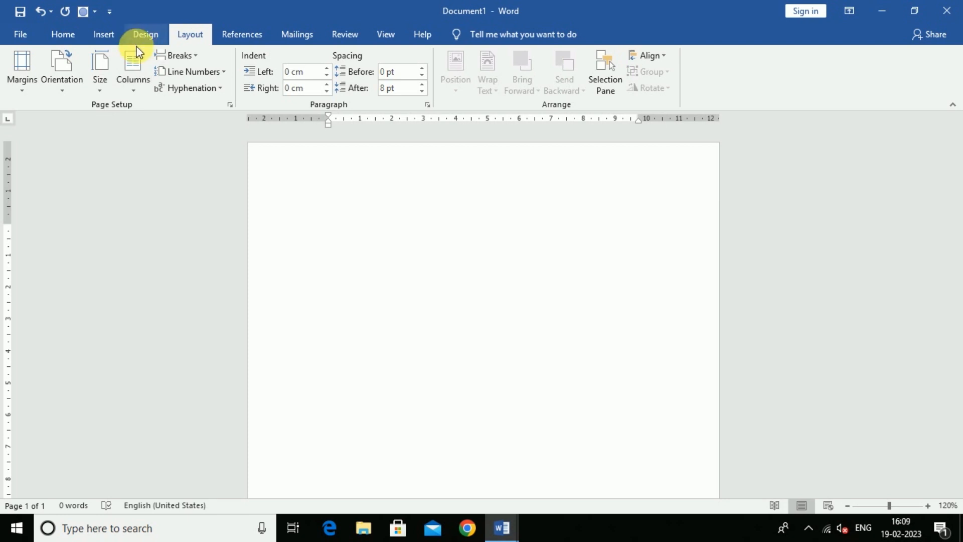
Open the Page Borders settings and choose the Box border setting.
click(149, 33)
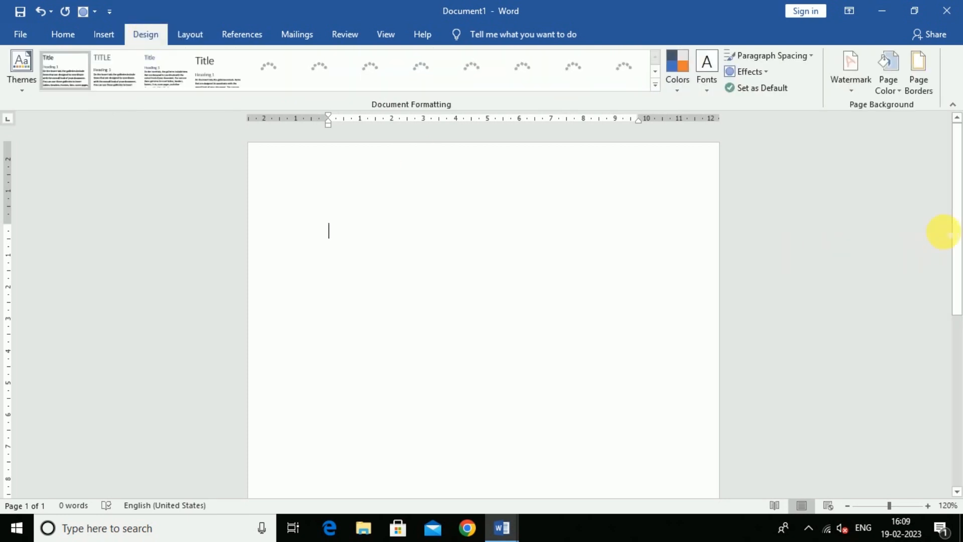
click(925, 89)
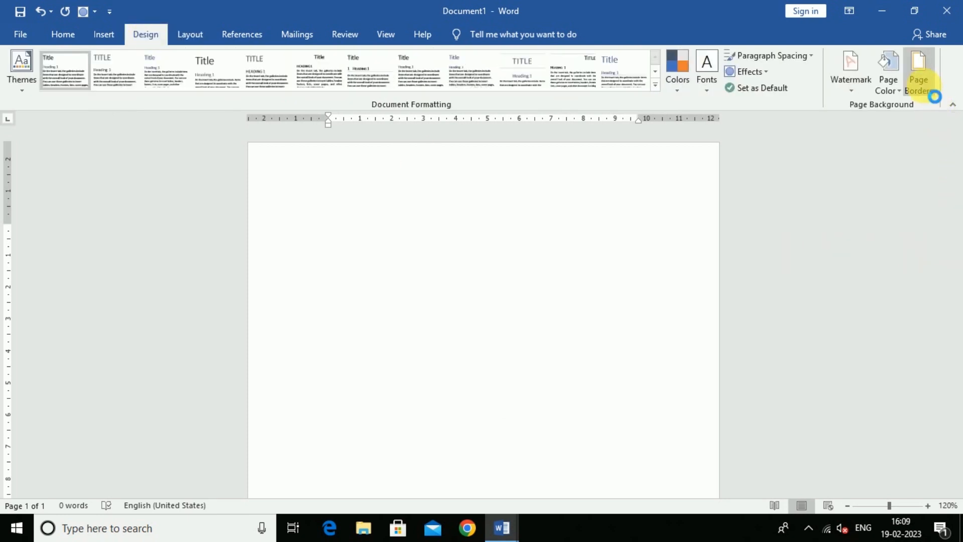
mouse_move(669, 131)
mouse_down()
mouse_move(481, 86)
mouse_move(444, 142)
mouse_move(473, 161)
mouse_up()
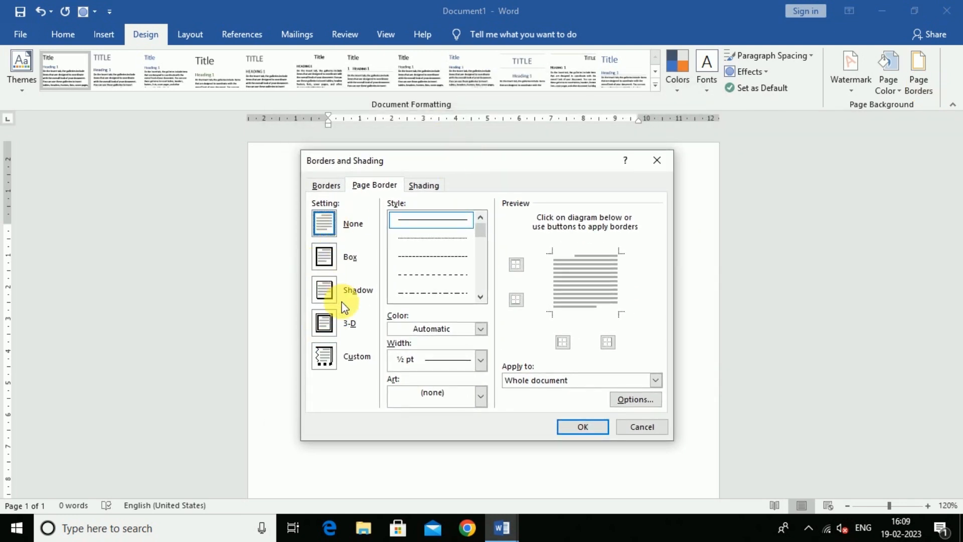
click(327, 257)
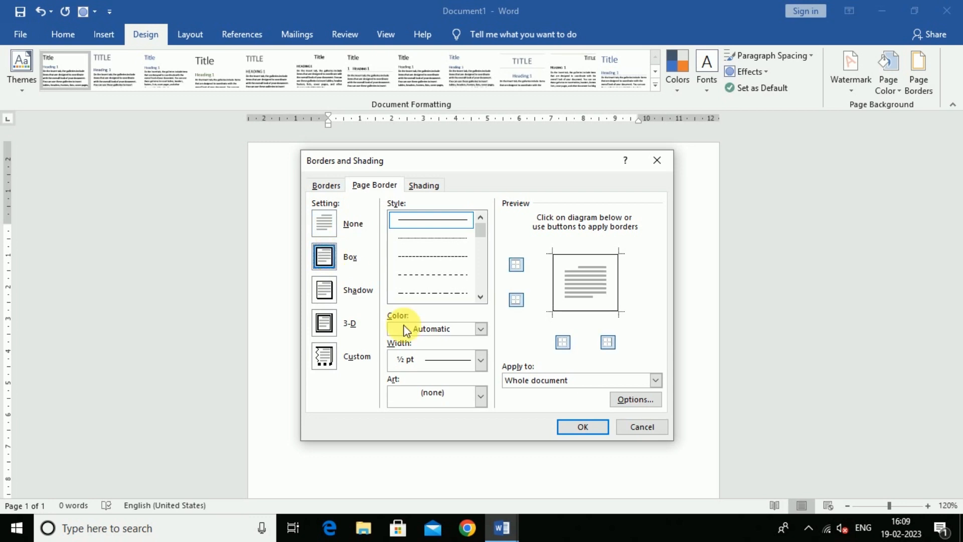
Pick a thick line style at 3 pt width, apply it, and check the bordered page.
click(483, 296)
click(483, 296)
click(483, 296)
click(483, 296)
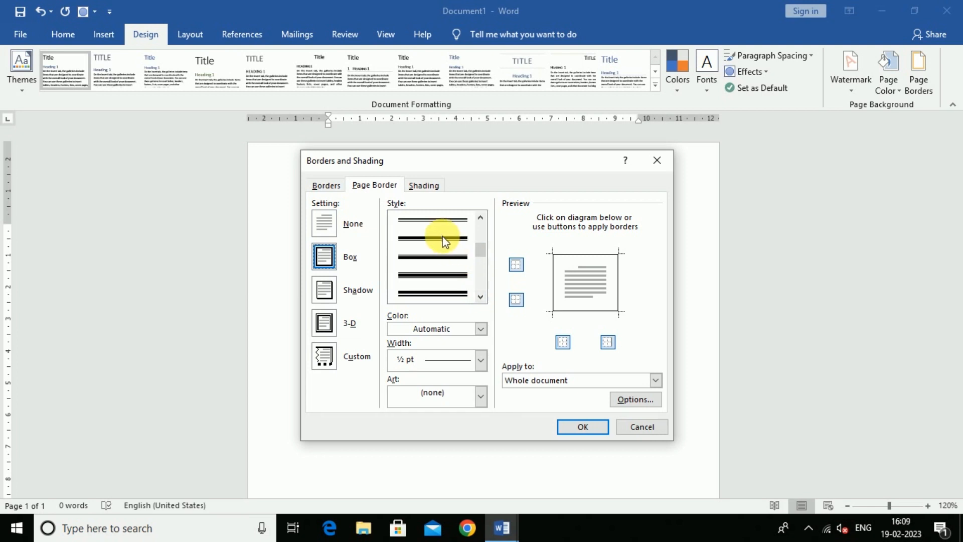
click(428, 244)
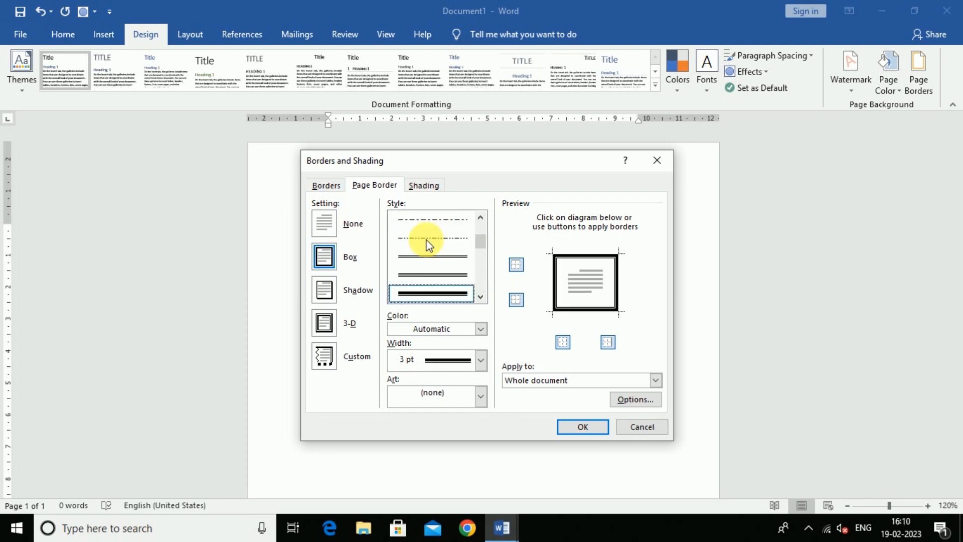
click(572, 432)
scroll(491, 347, down, 3)
scroll(522, 329, up, 3)
scroll(677, 273, down, 6)
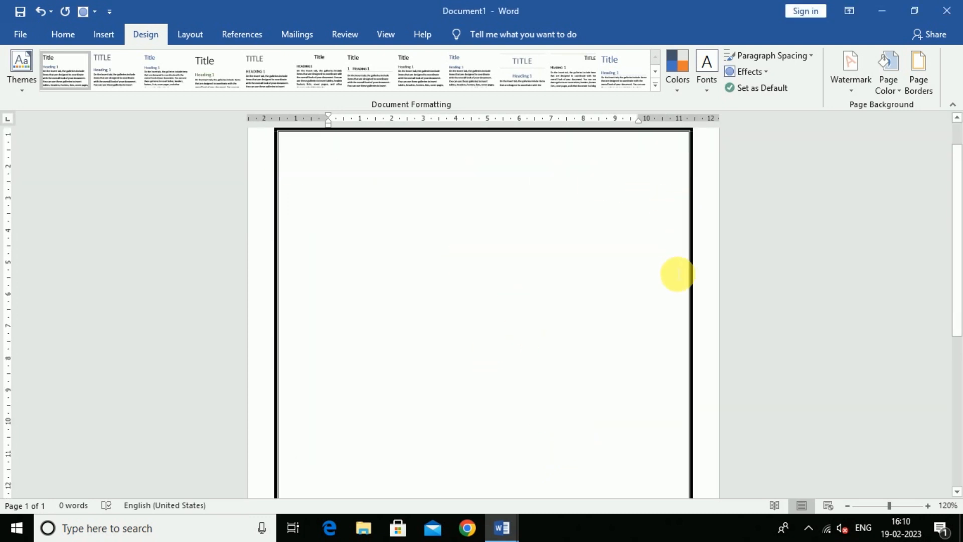
scroll(602, 376, up, 5)
scroll(561, 367, up, 1)
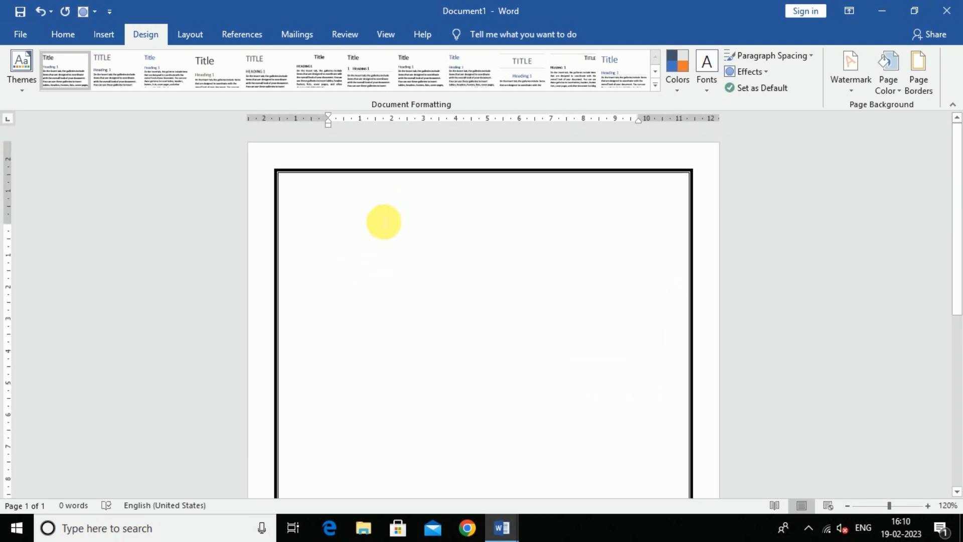
Insert a WordArt text box and type the owner's name in capitals.
click(108, 39)
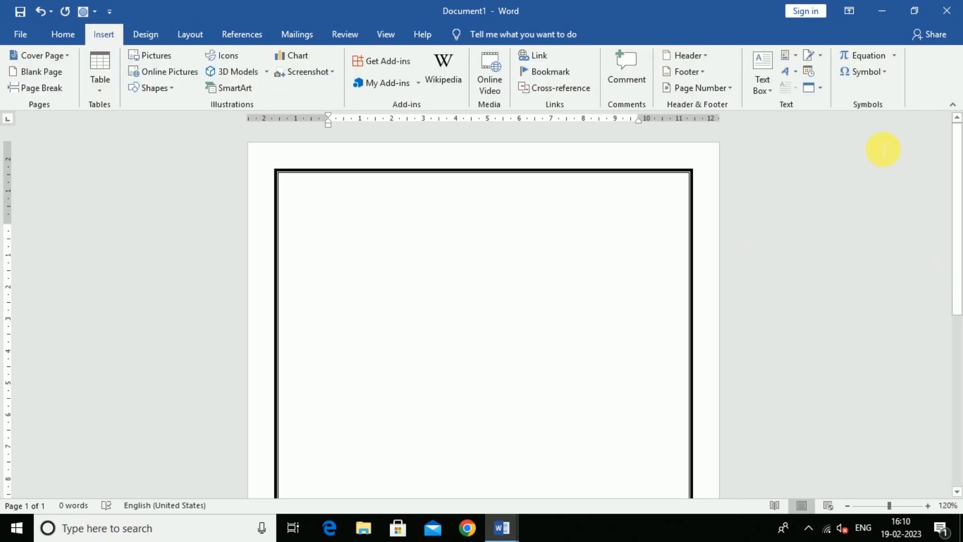
click(792, 76)
click(768, 103)
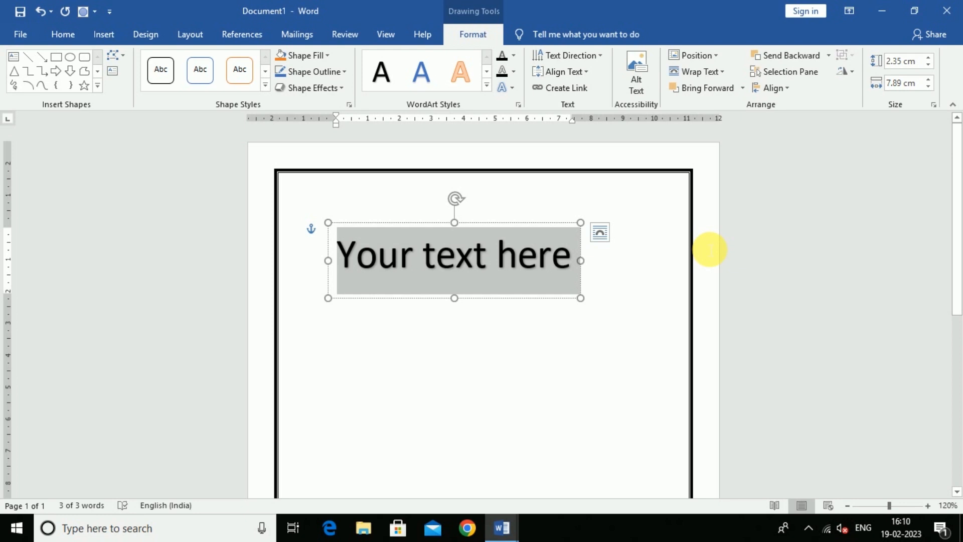
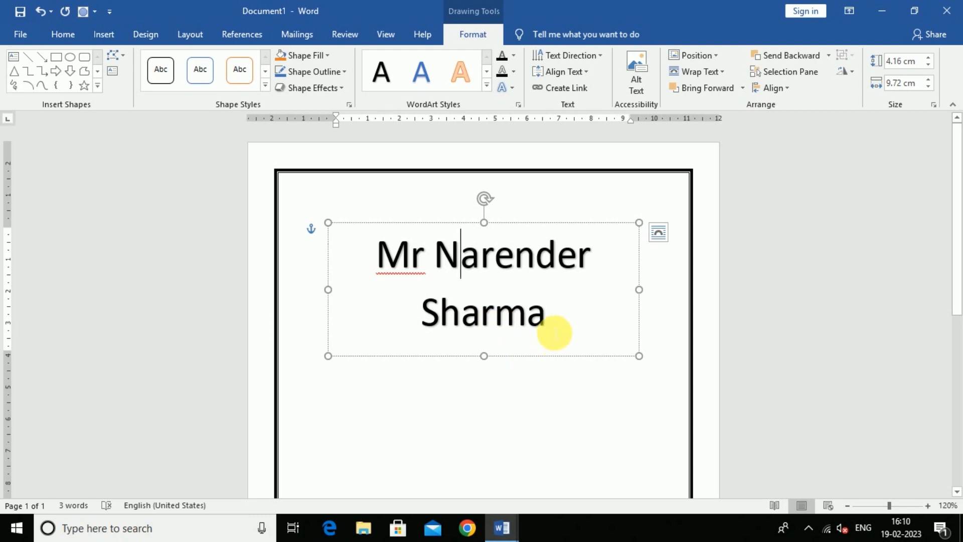
drag(557, 326, 313, 258)
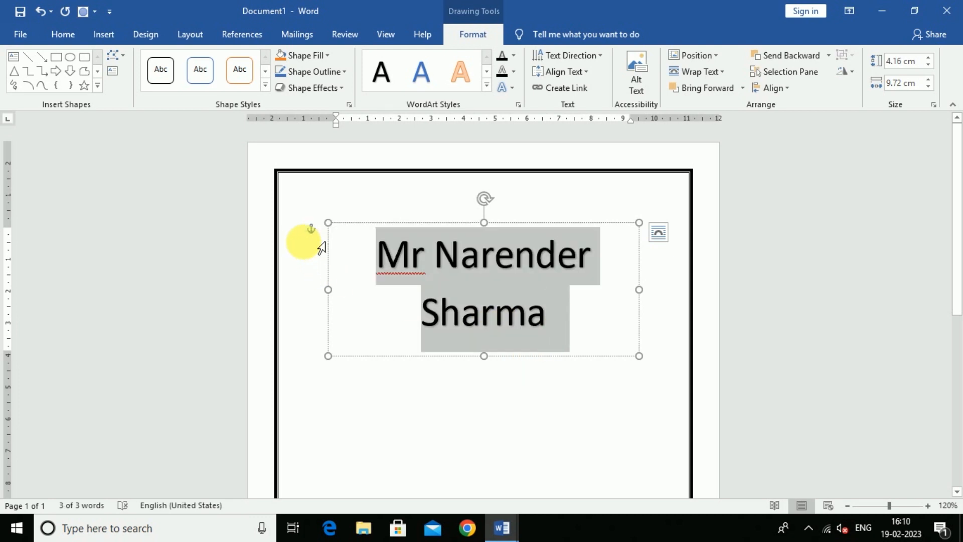
text(R)
key(BackSpace)
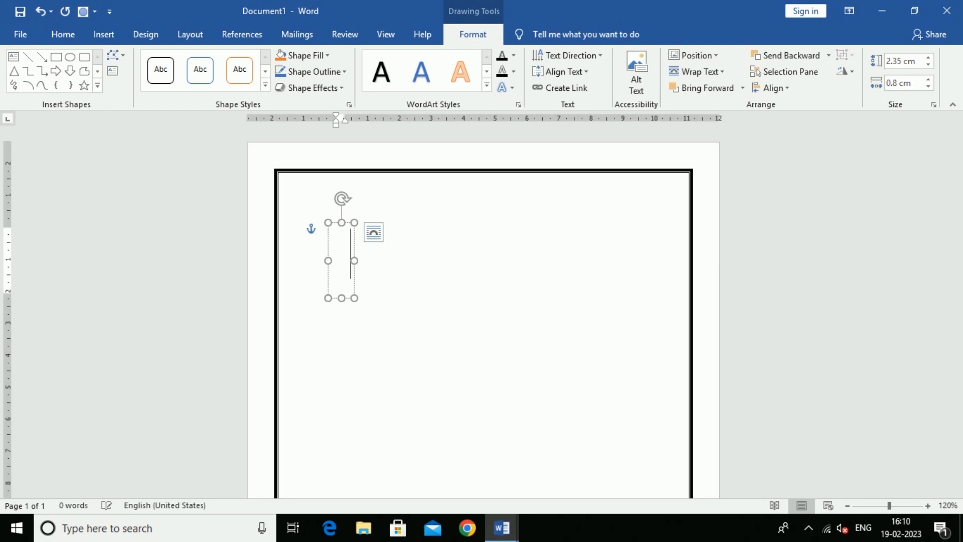
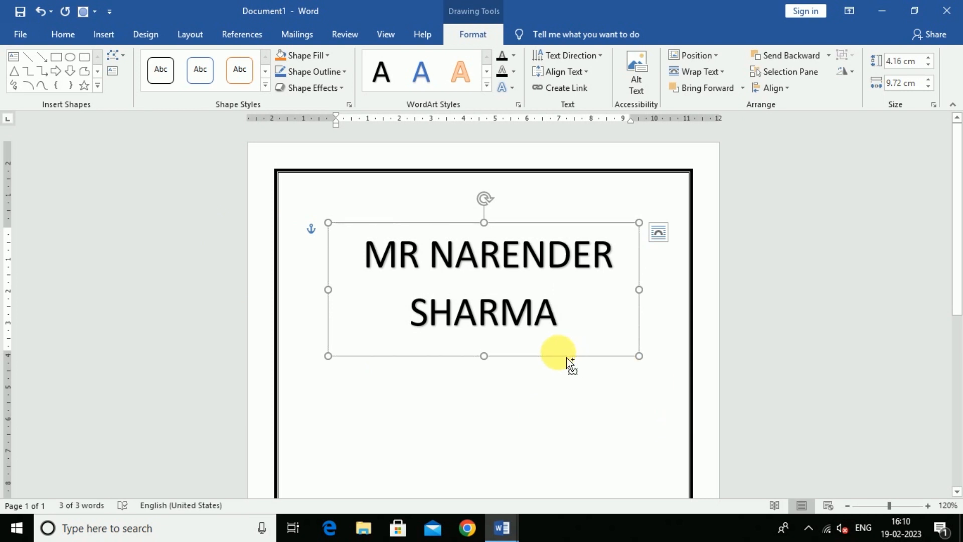
Shrink the owner's name twice, move it into the top-left corner, and make it bold.
key(ctrl+shift+comma)
key(ctrl+shift+comma)
key(ctrl+shift+comma)
key(ctrl+shift+comma)
key(ctrl+shift+comma)
key(ctrl+shift+comma)
key(ctrl+shift+comma)
key(ctrl+shift+comma)
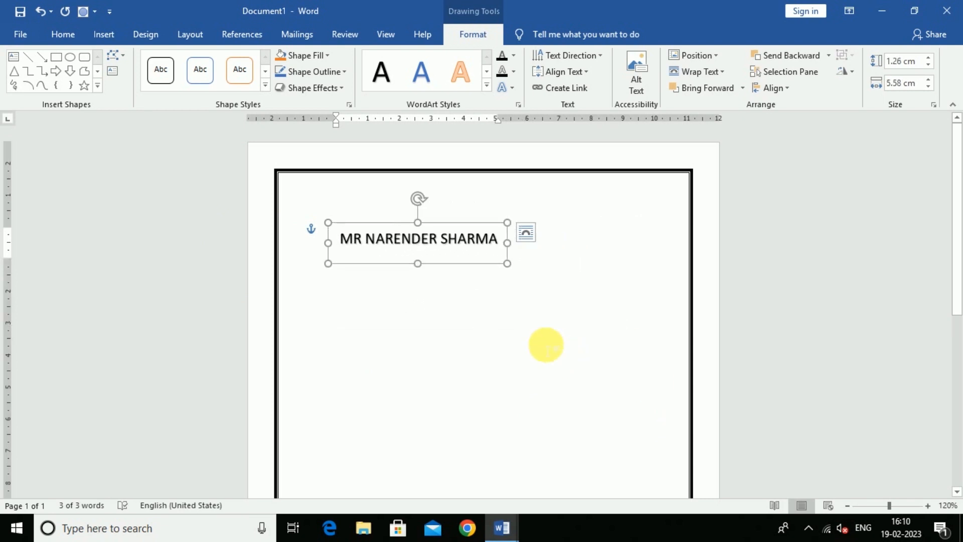
drag(388, 226, 391, 223)
key(ctrl+shift+comma)
key(ctrl+shift+comma)
key(ctrl+shift+comma)
key(ctrl+b)
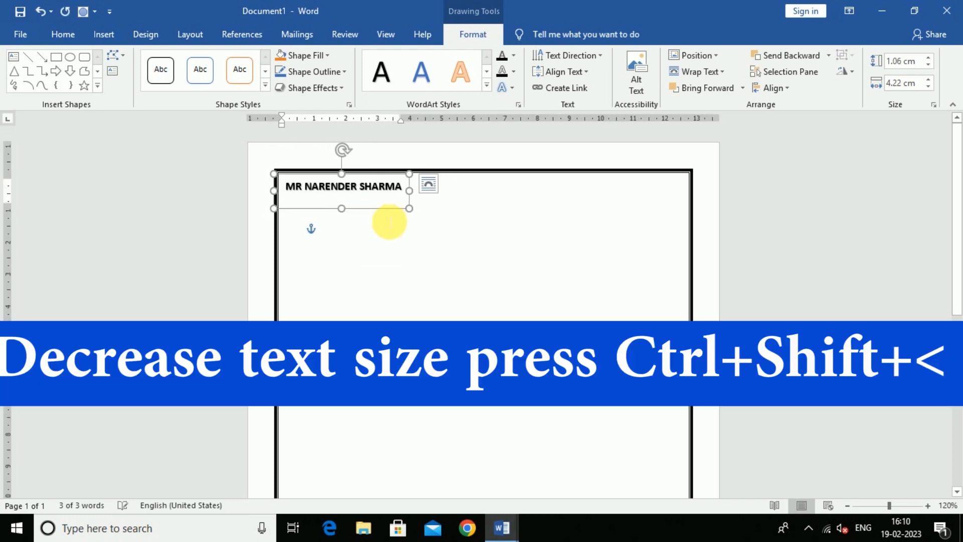
click(471, 286)
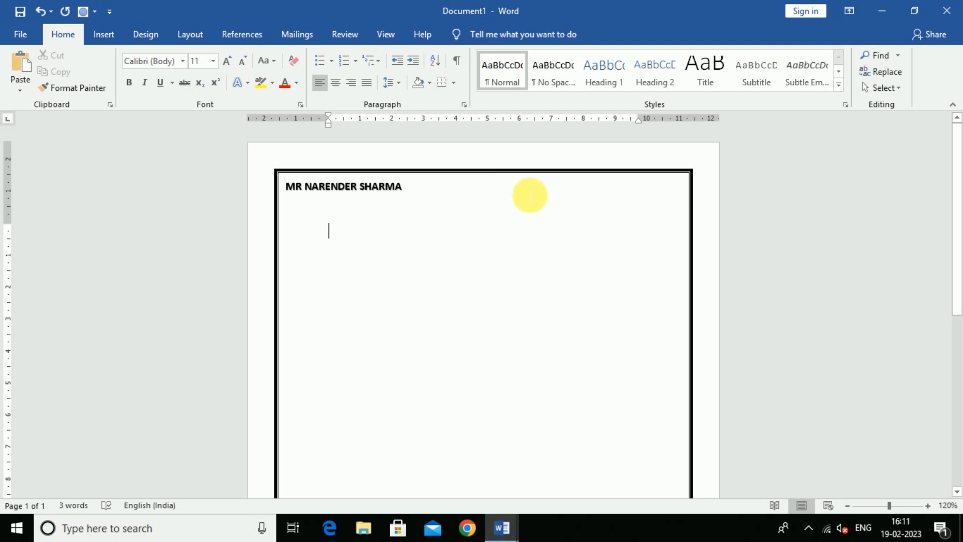
Copy the '॥ श्री गणेशाय नमः॥' heading box from invoice sharma and paste it at Document1's top centre.
click(502, 528)
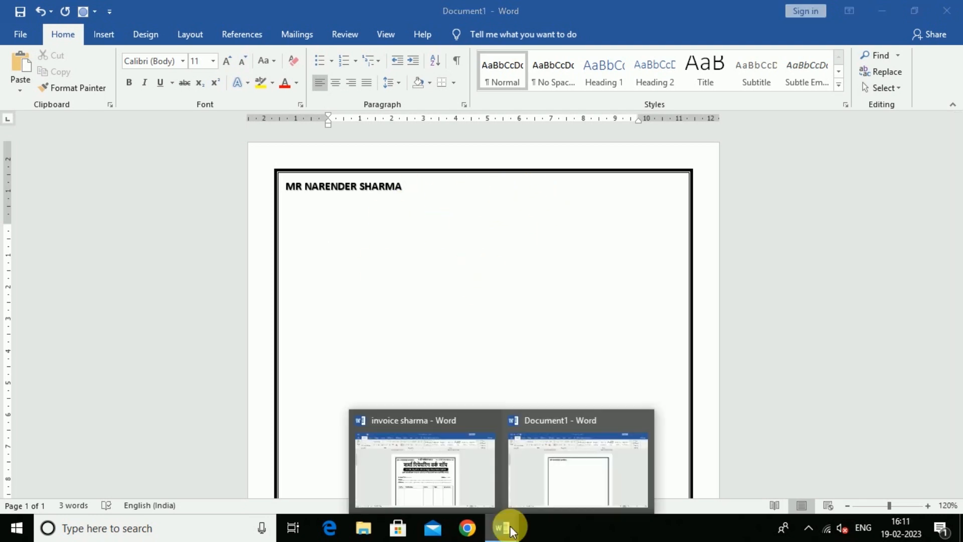
click(418, 471)
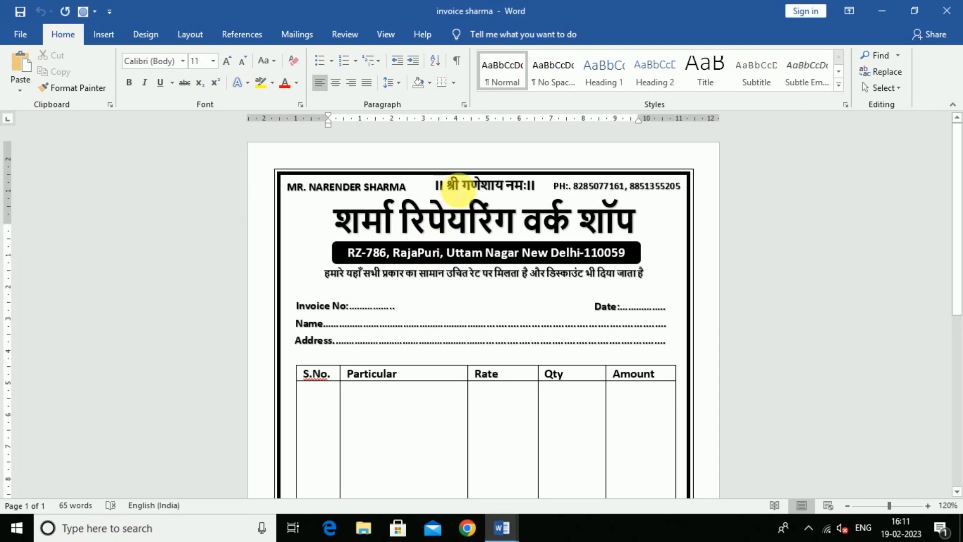
click(458, 190)
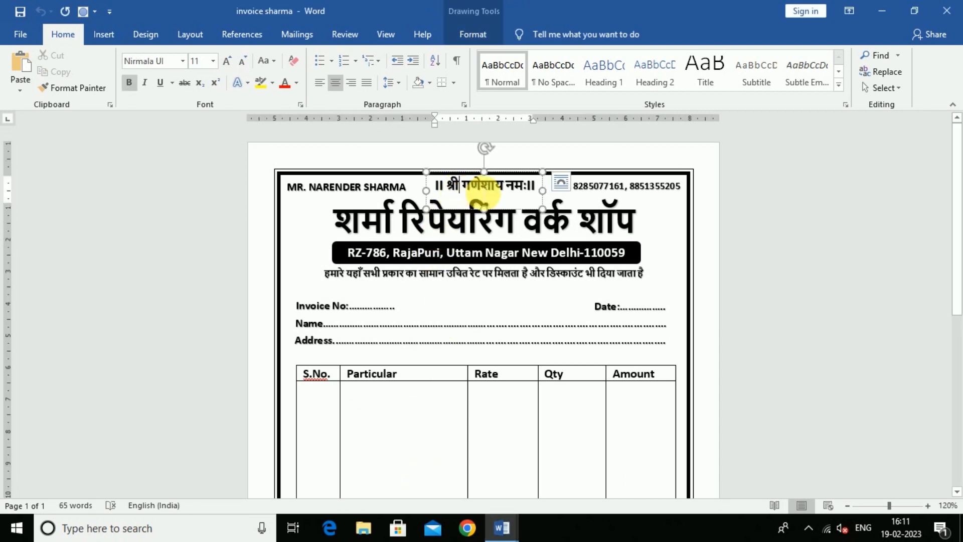
click(446, 217)
mouse_move(501, 527)
click(576, 499)
key(ctrl+v)
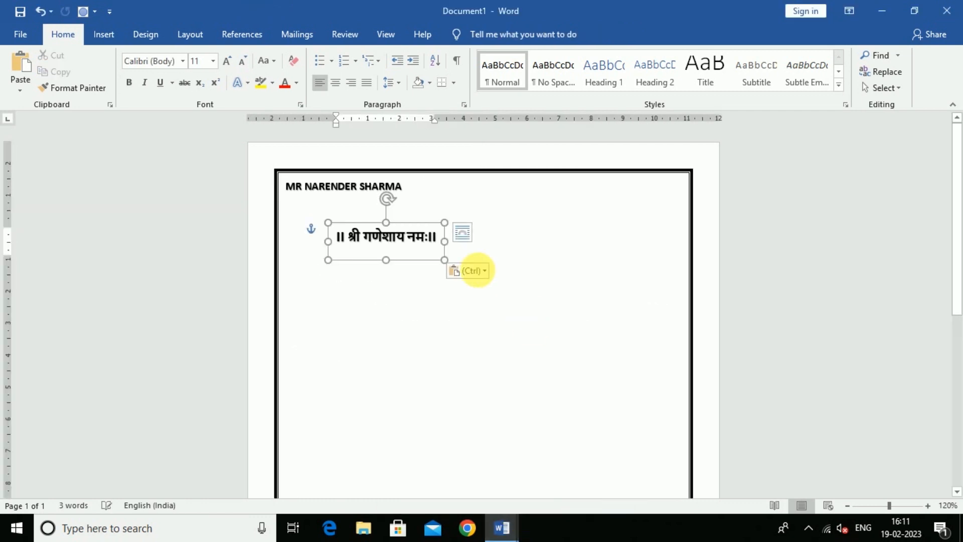
drag(412, 265, 500, 213)
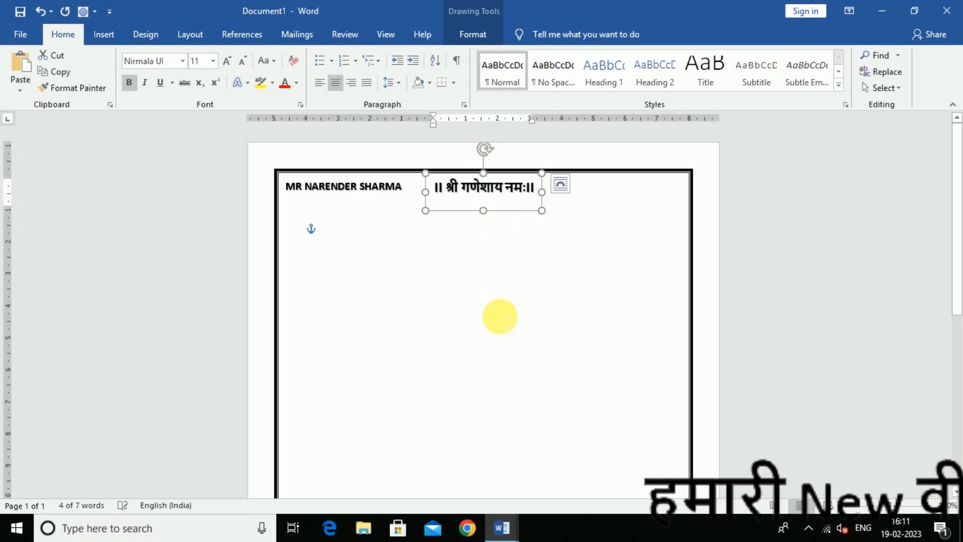
click(597, 329)
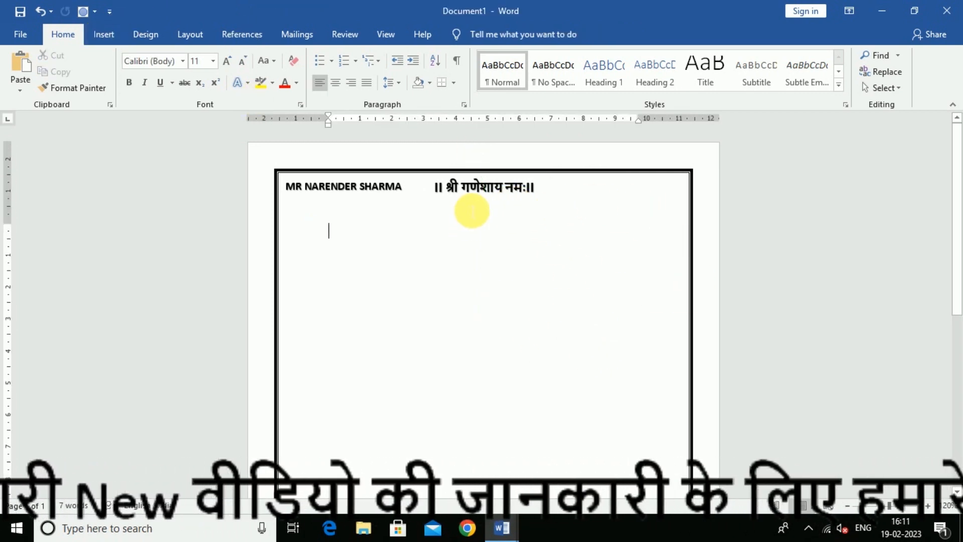
Duplicate the heading box, replace its text with the shop's phone numbers, and place it top-right in smaller type.
click(485, 210)
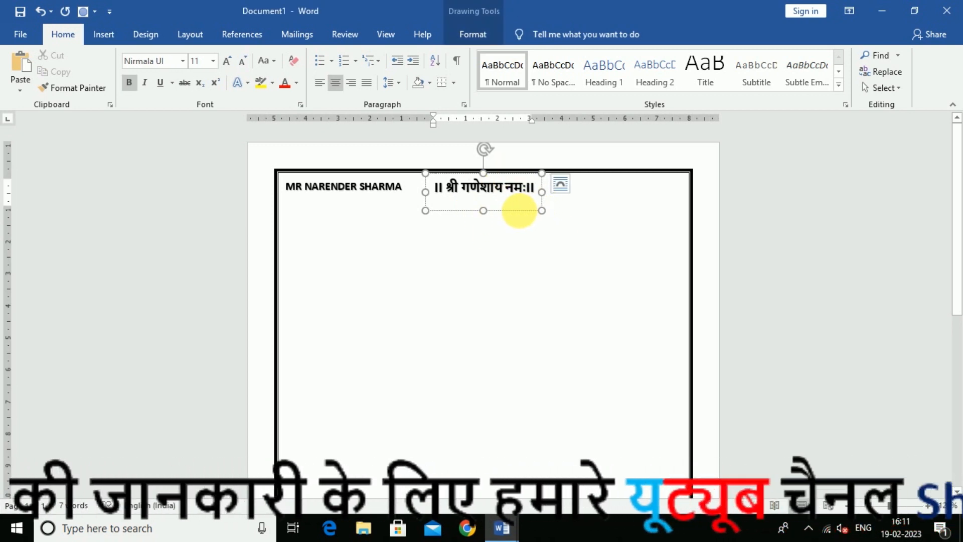
drag(506, 210, 507, 269)
key(ctrl+a)
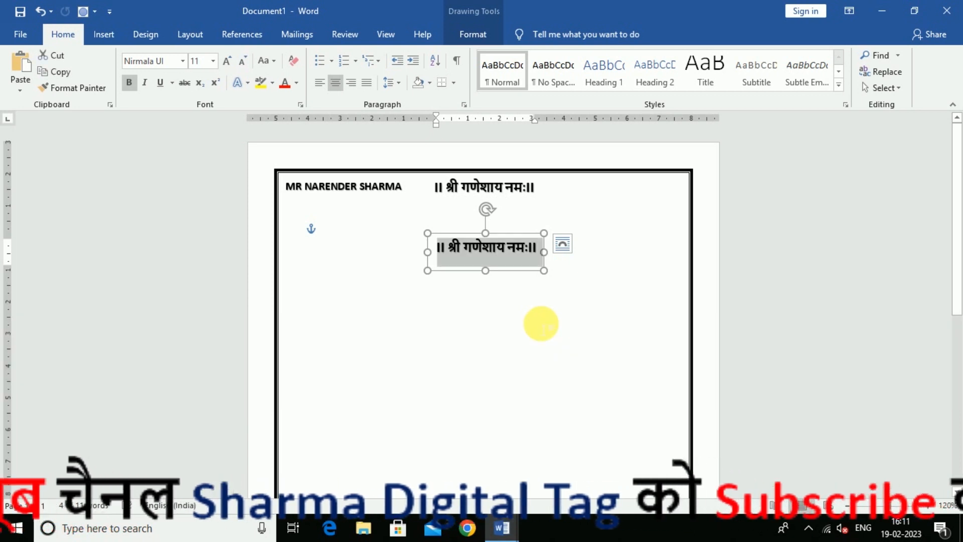
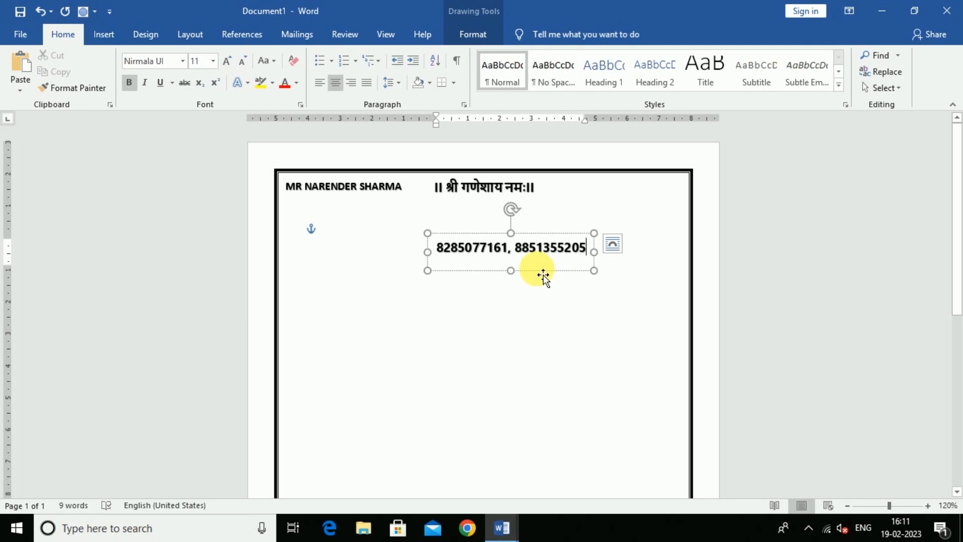
drag(585, 263, 640, 208)
key(Up)
key(Up)
key(Up)
key(Up)
key(Up)
key(ctrl+[)
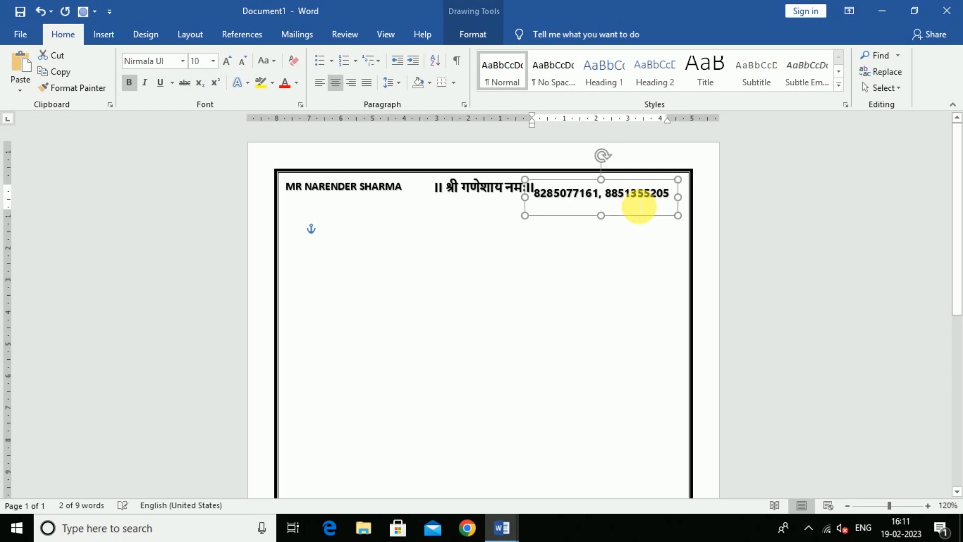
key(Right)
key(Right)
key(Right)
key(Up)
key(Up)
key(Up)
click(412, 262)
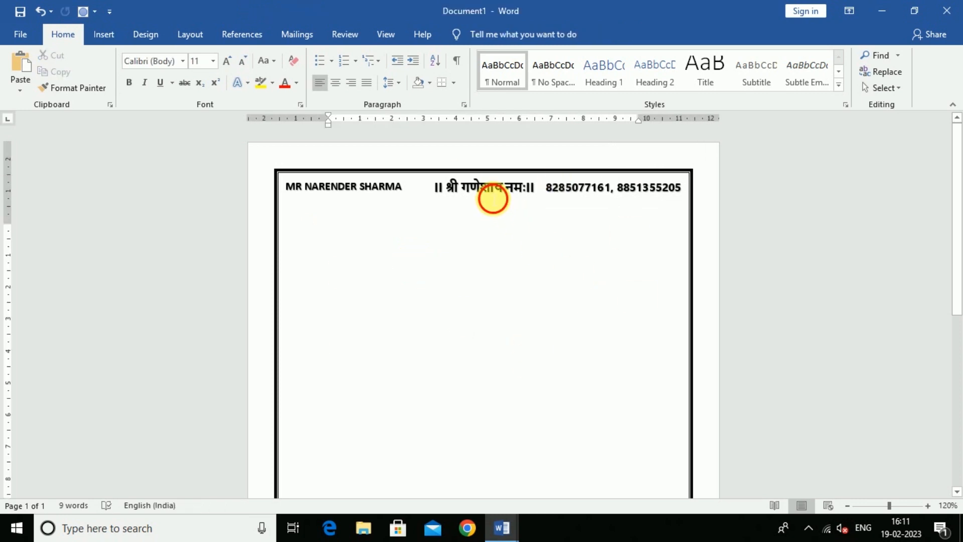
Nudge the श्री गणेशाय नमः heading box slightly to the left.
click(493, 200)
click(502, 215)
key(Left)
key(Left)
key(Left)
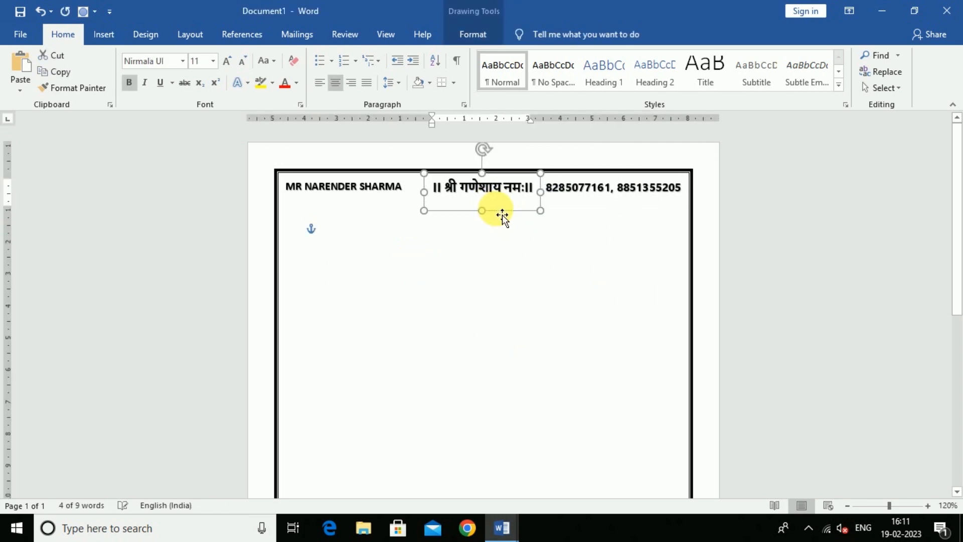
click(525, 276)
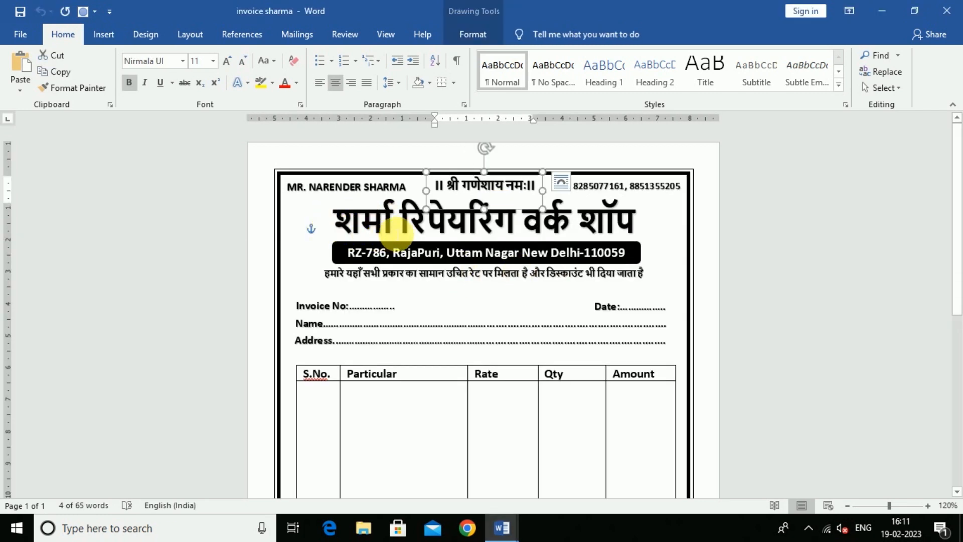
Paste the large 'शर्मा रिपेयरिंग वर्क शॉप' title into Document1, centred below the header, then switch to Chrome.
click(622, 236)
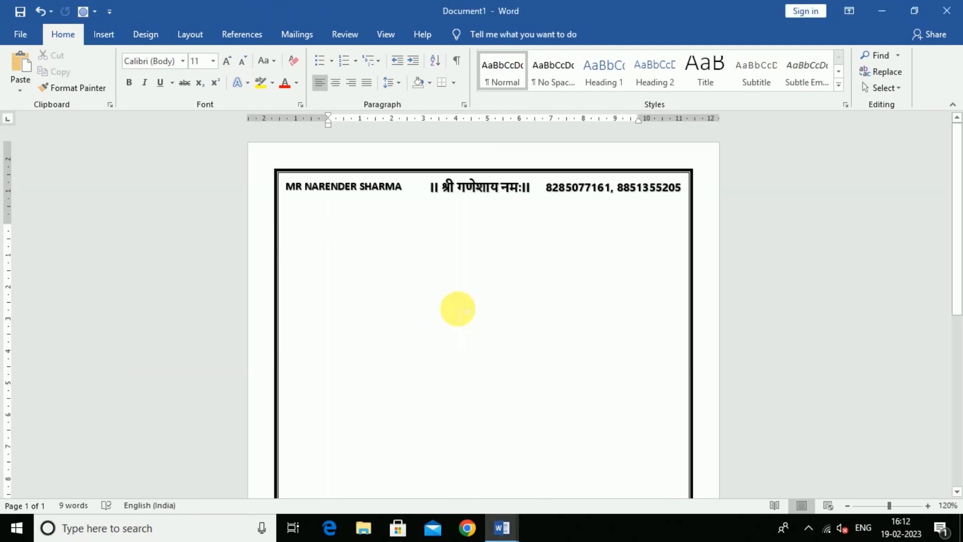
key(ctrl+v)
mouse_move(448, 293)
mouse_down()
mouse_move(421, 272)
mouse_move(459, 277)
mouse_up()
click(477, 397)
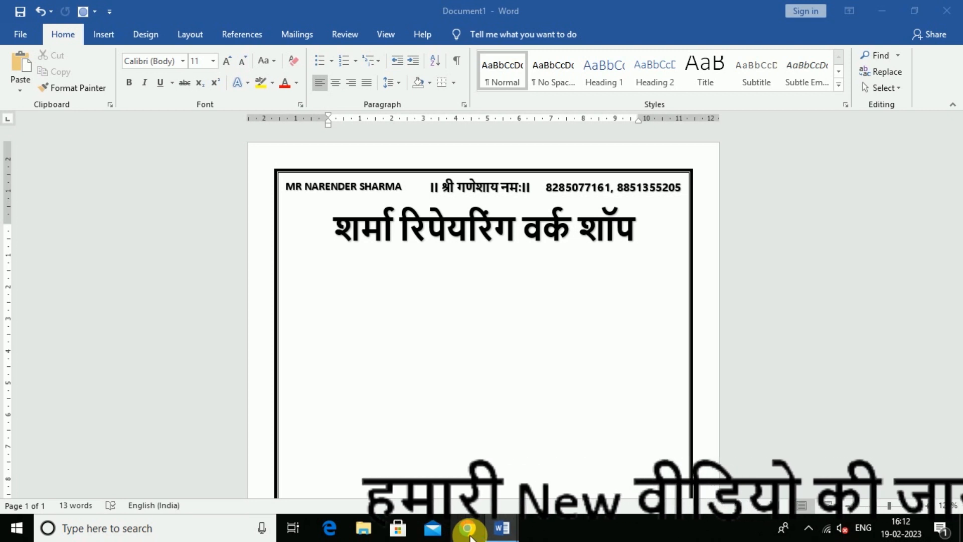
click(469, 527)
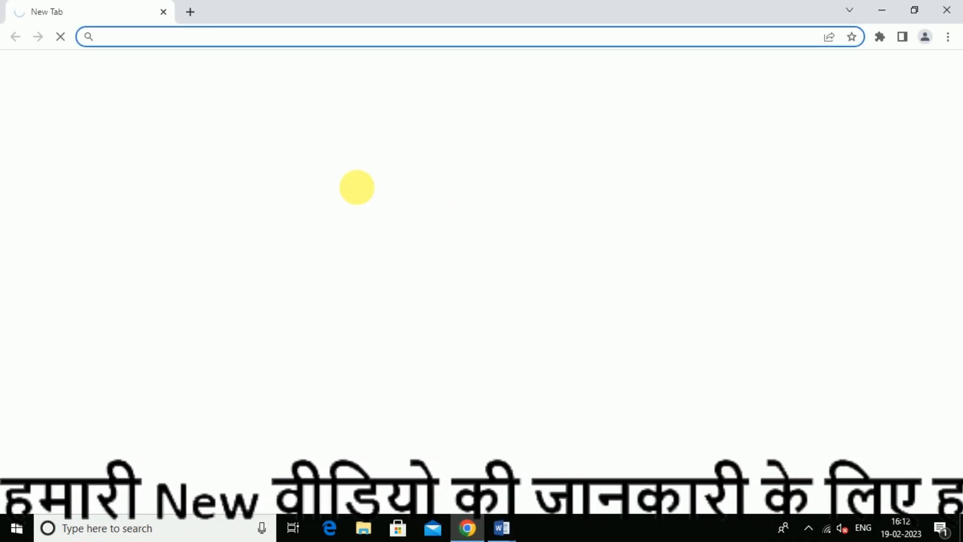
Search Google for 'input tools' and open the Try Google Input Tools online page.
click(184, 39)
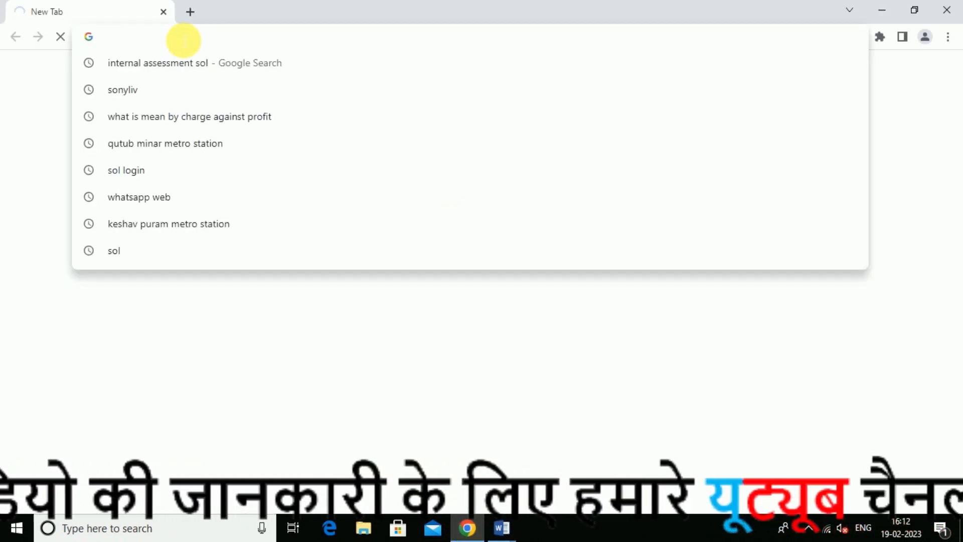
text(INPUT)
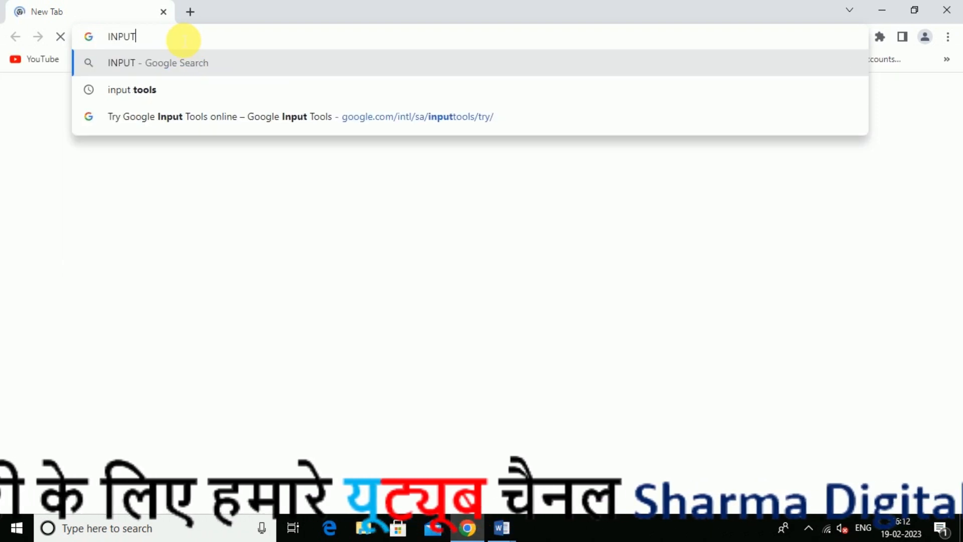
text( TOO)
key(Down)
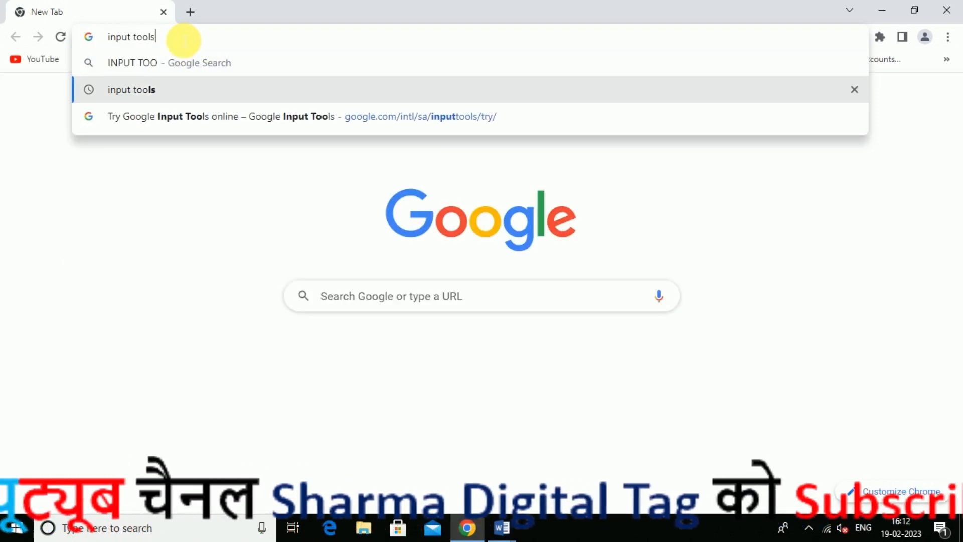
key(Return)
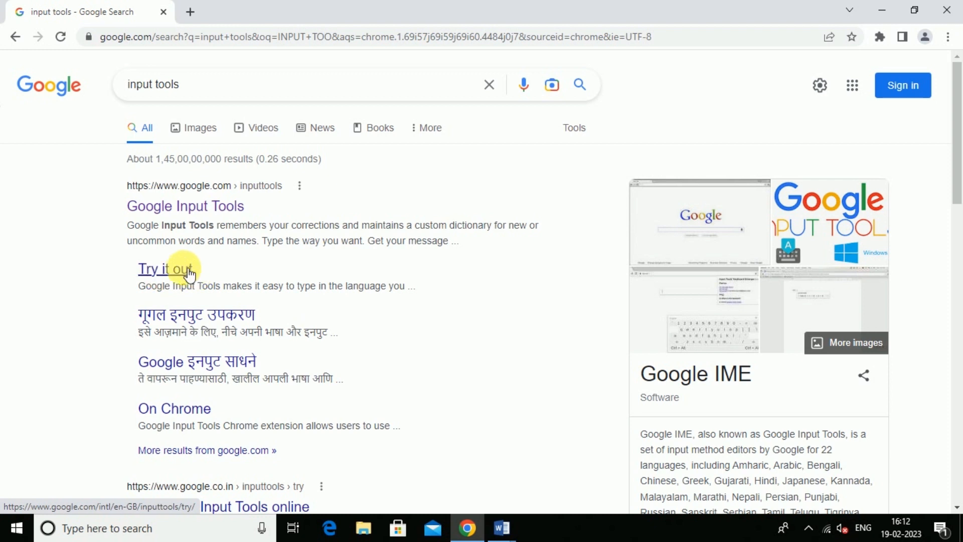
click(193, 274)
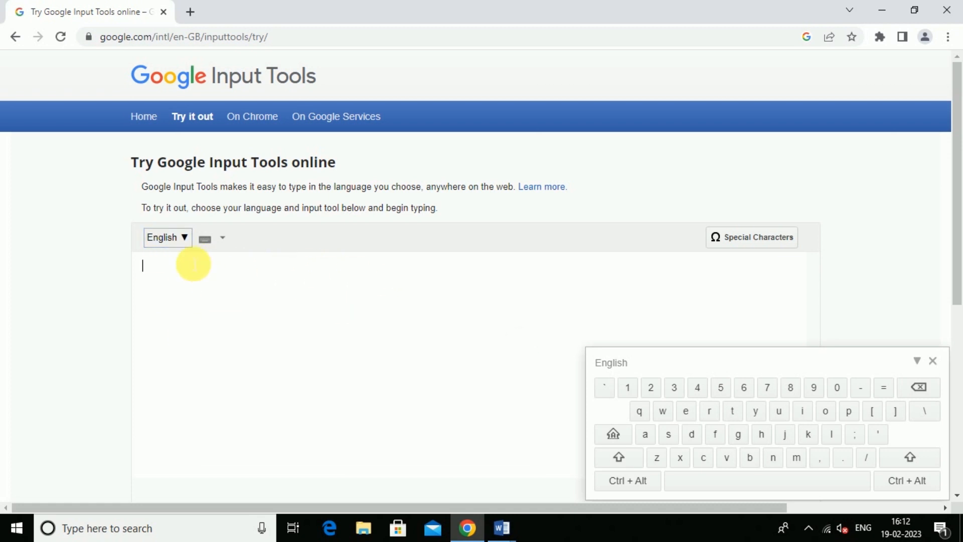
Select Hindi and phonetically type a sample self-introduction ending 'में एक लड़का हु'.
click(184, 238)
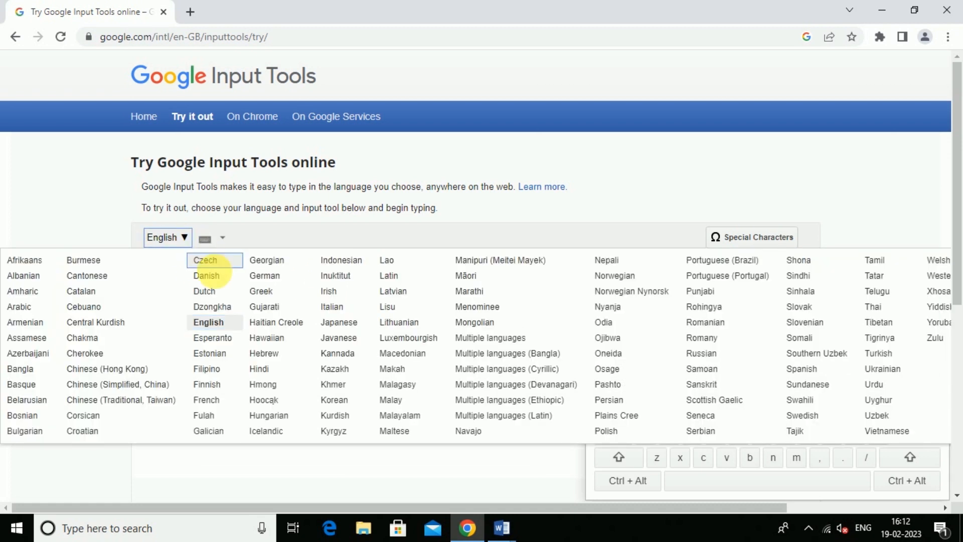
click(270, 374)
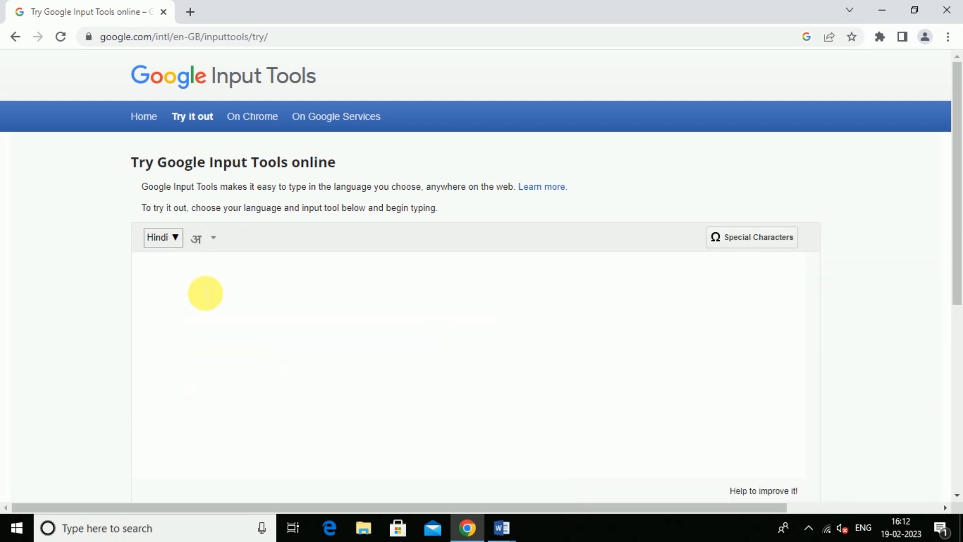
text(mera naa)
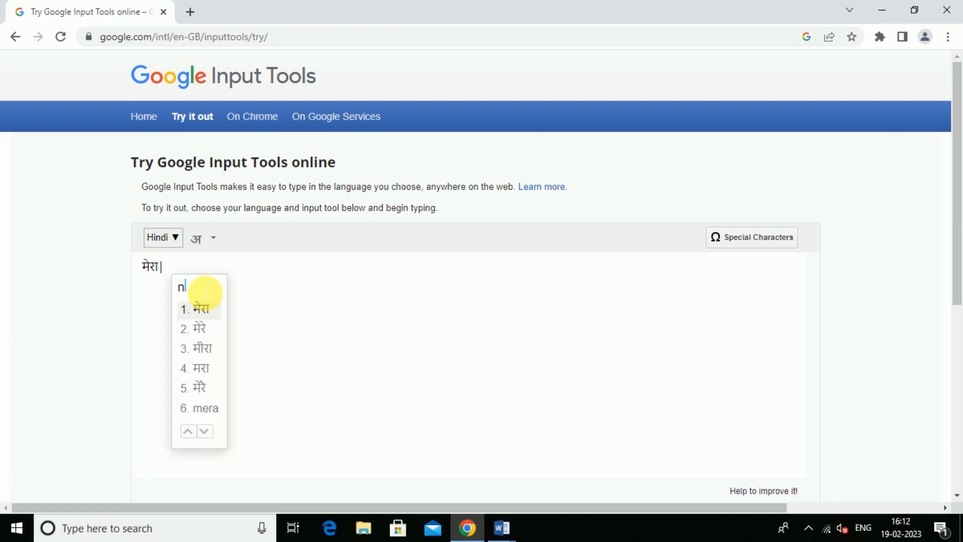
text(a)
key(BackSpace)
text(m ra)
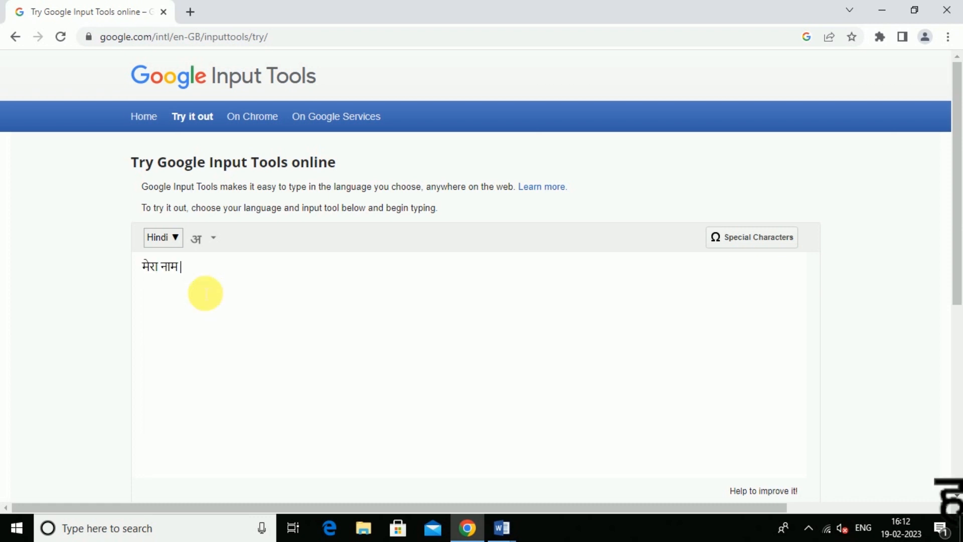
text(hul hai)
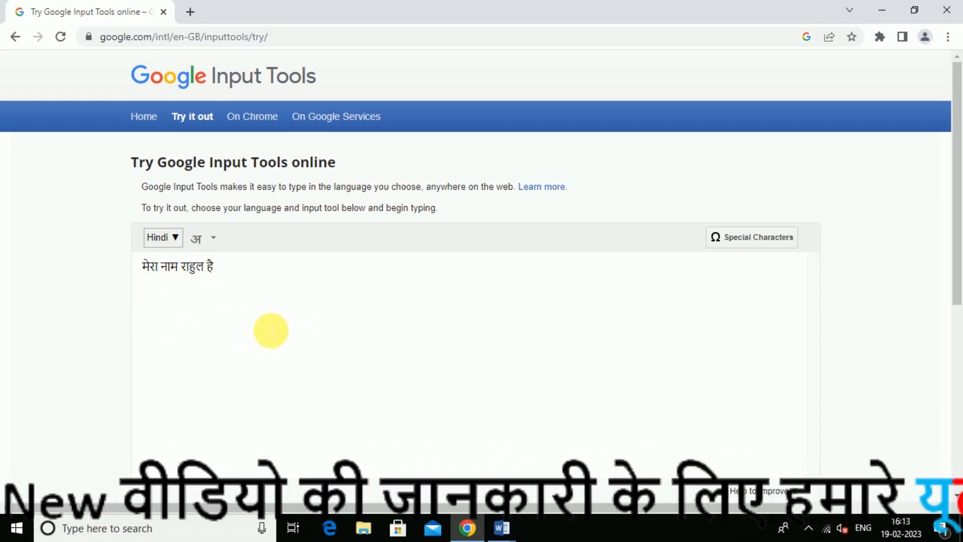
text(mai ek)
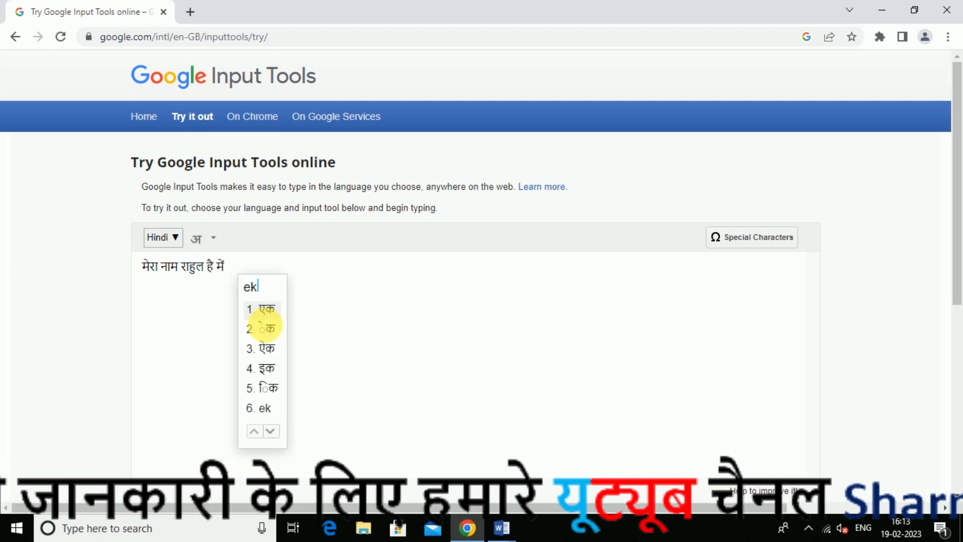
text(ladka )
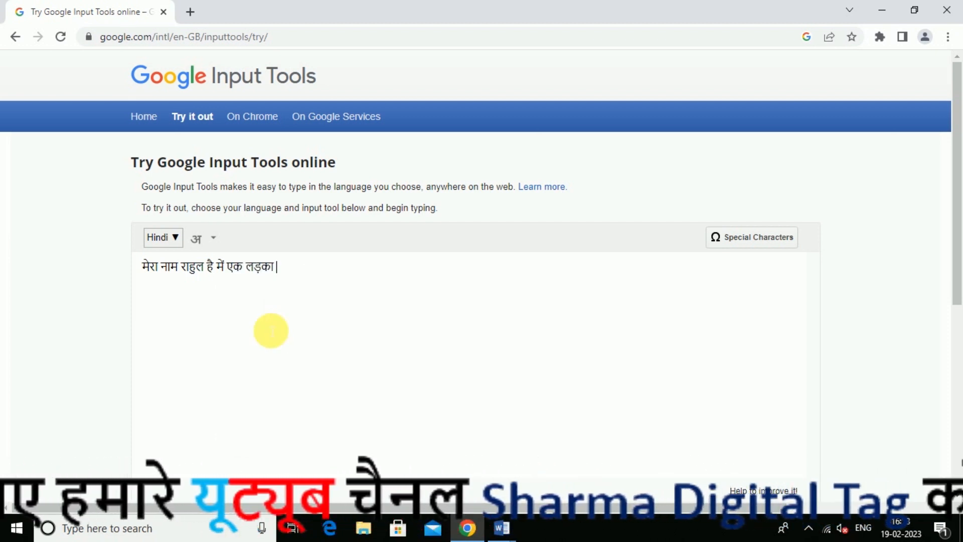
text(hu)
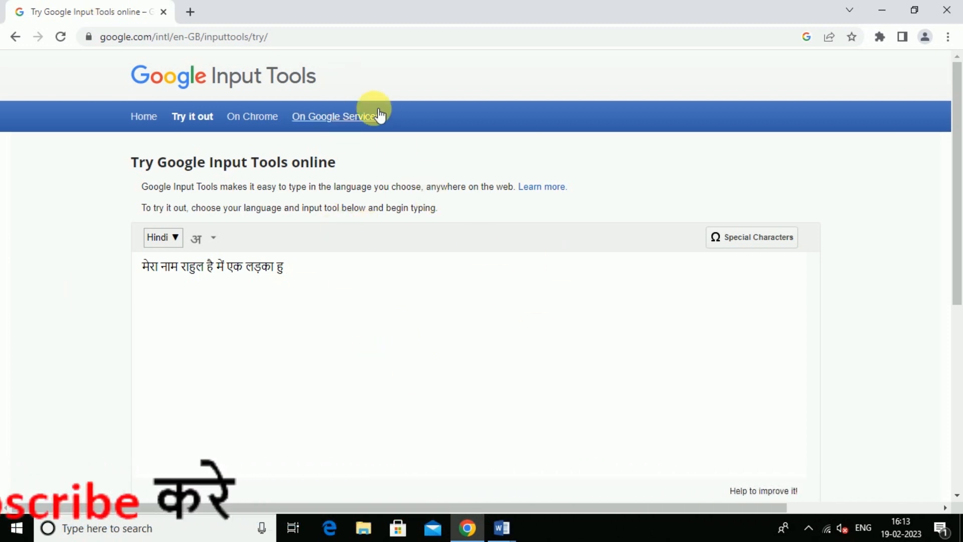
click(502, 529)
Back in Document1, draw a wide rounded rectangle beneath the shop title and style it solid black.
click(576, 484)
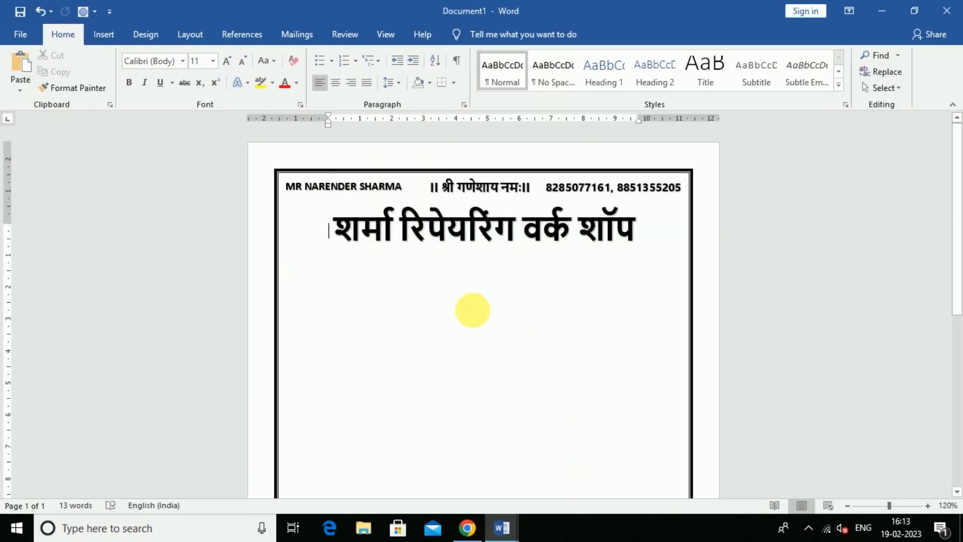
click(505, 531)
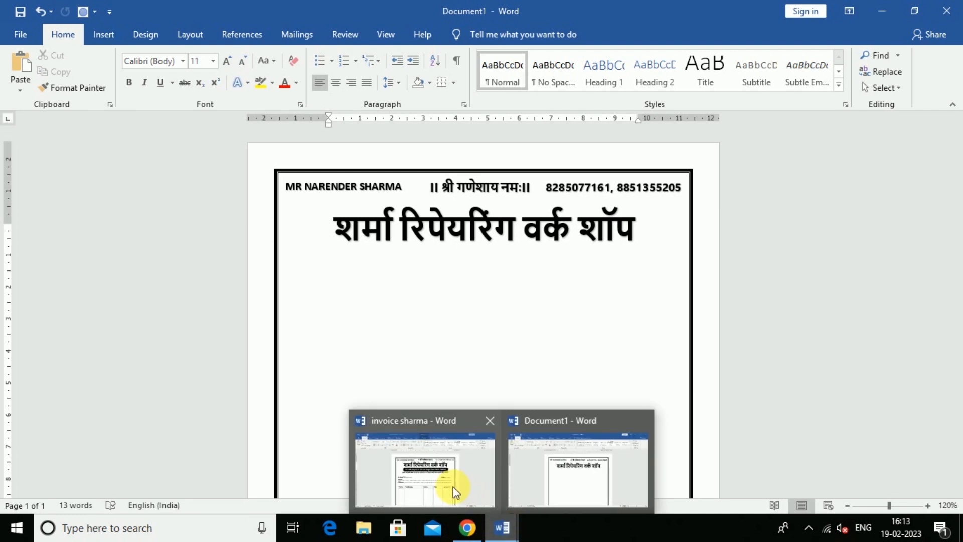
click(453, 487)
click(361, 258)
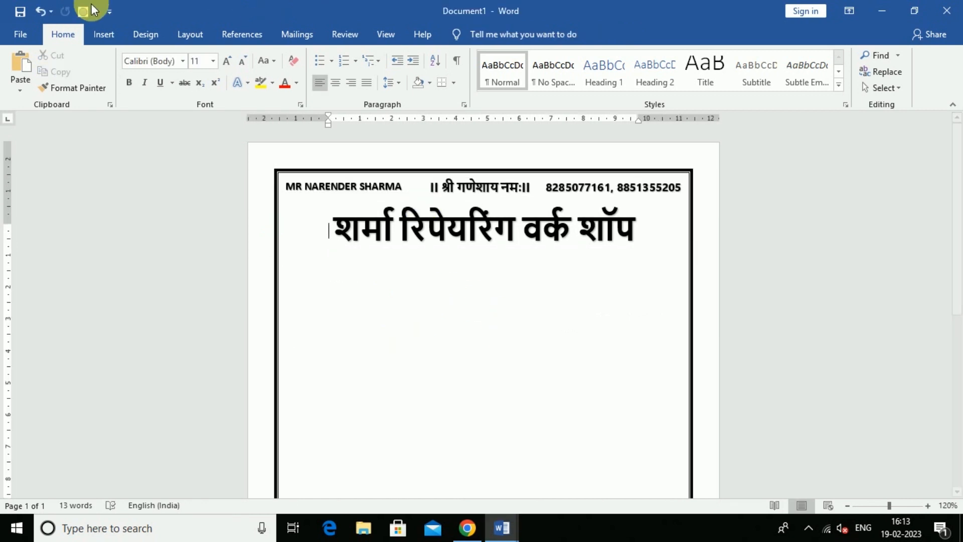
click(97, 36)
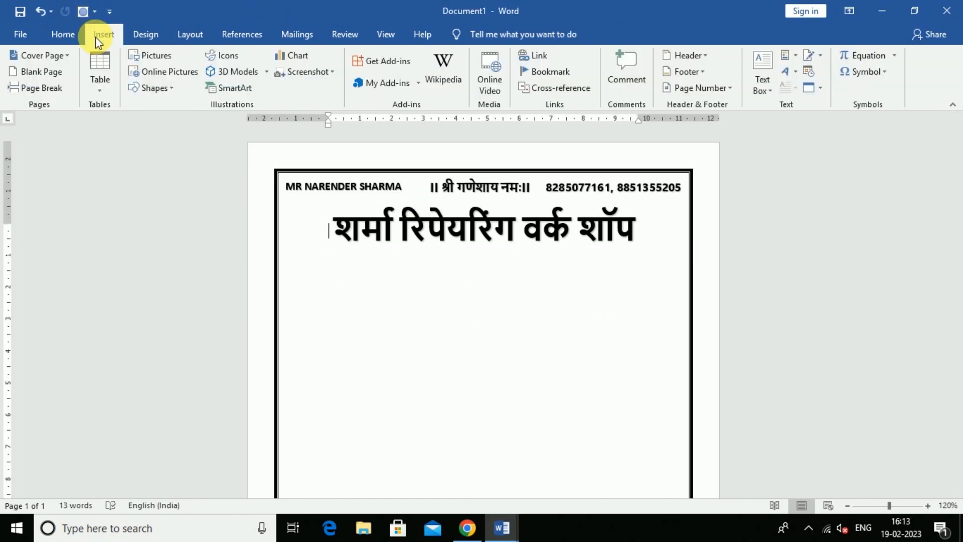
click(161, 88)
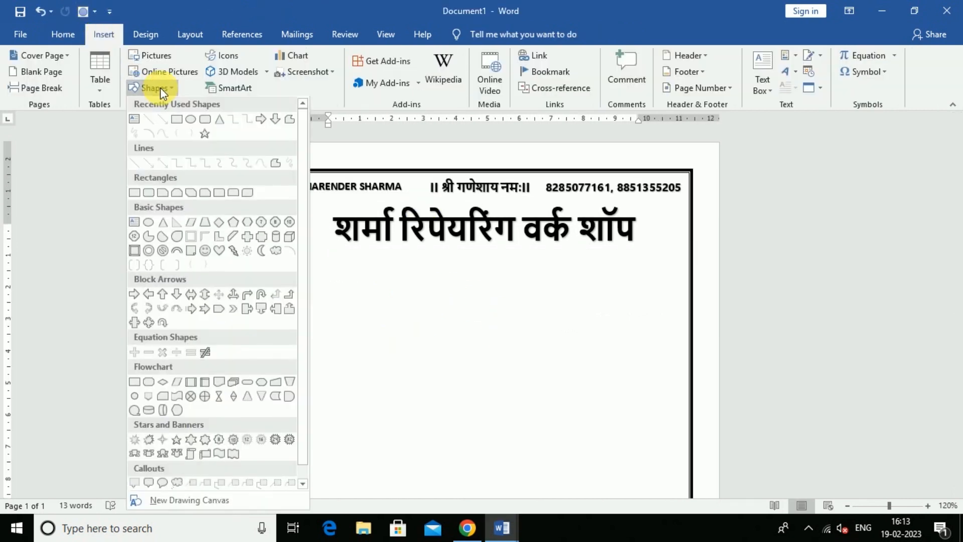
click(204, 120)
drag(330, 253, 647, 285)
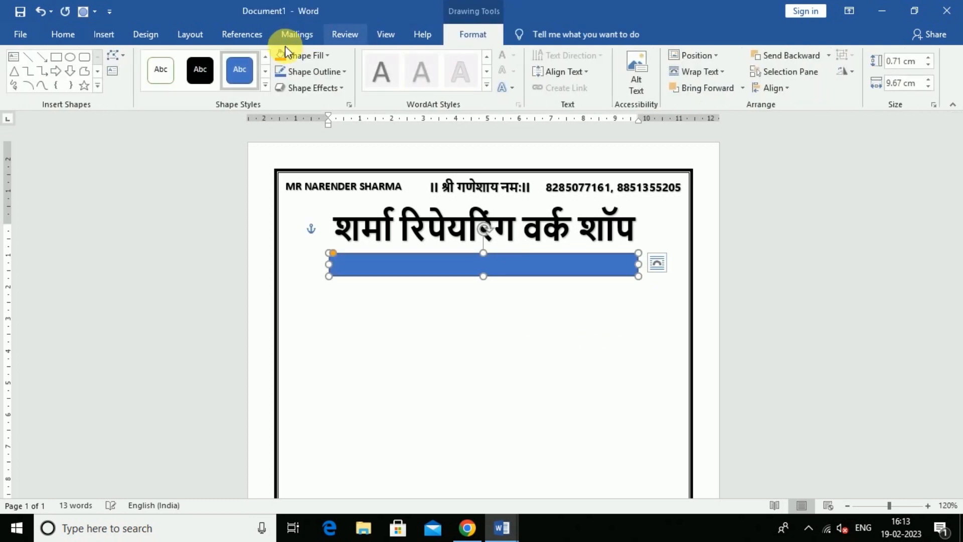
click(198, 75)
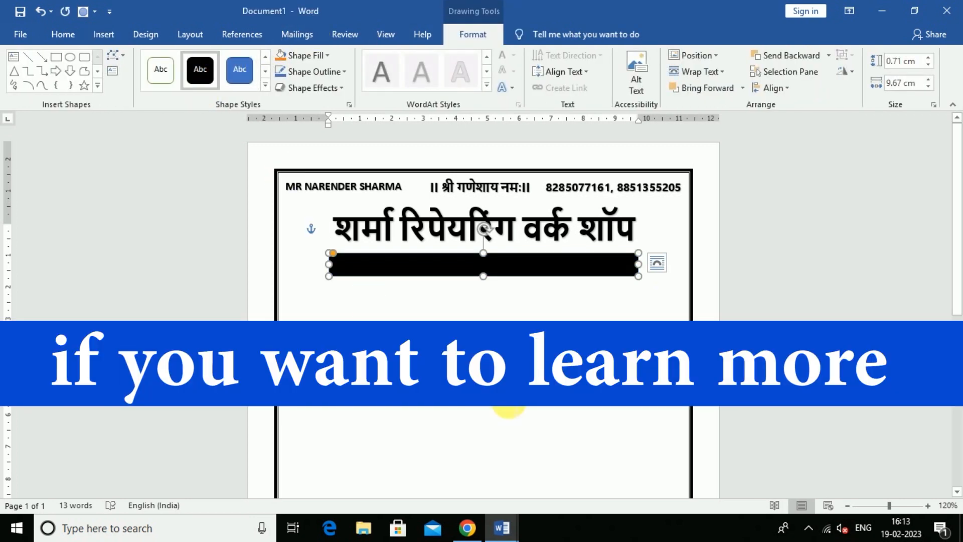
click(437, 298)
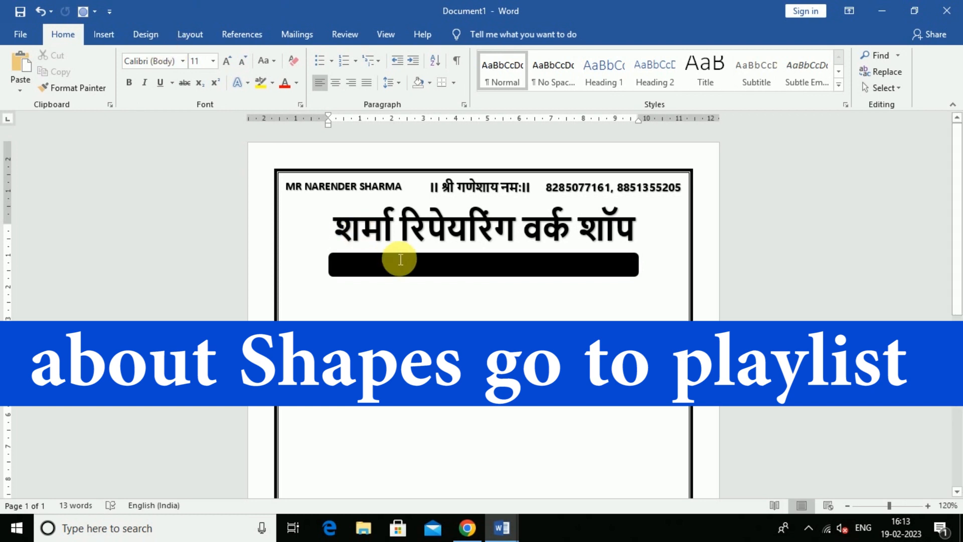
Drag the black bar's bottom edge up to make the bar thinner.
click(469, 268)
scroll(518, 290, up, 8)
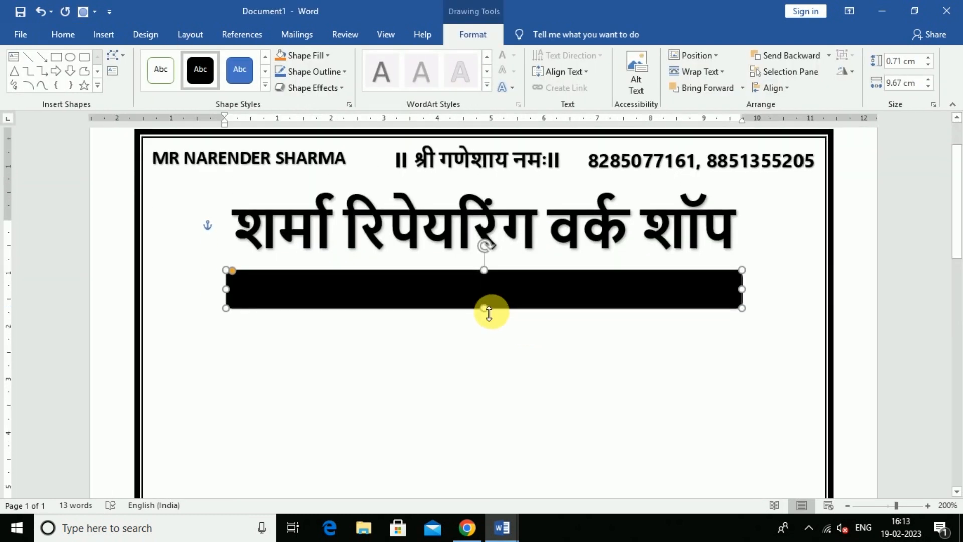
drag(489, 317, 483, 301)
click(496, 342)
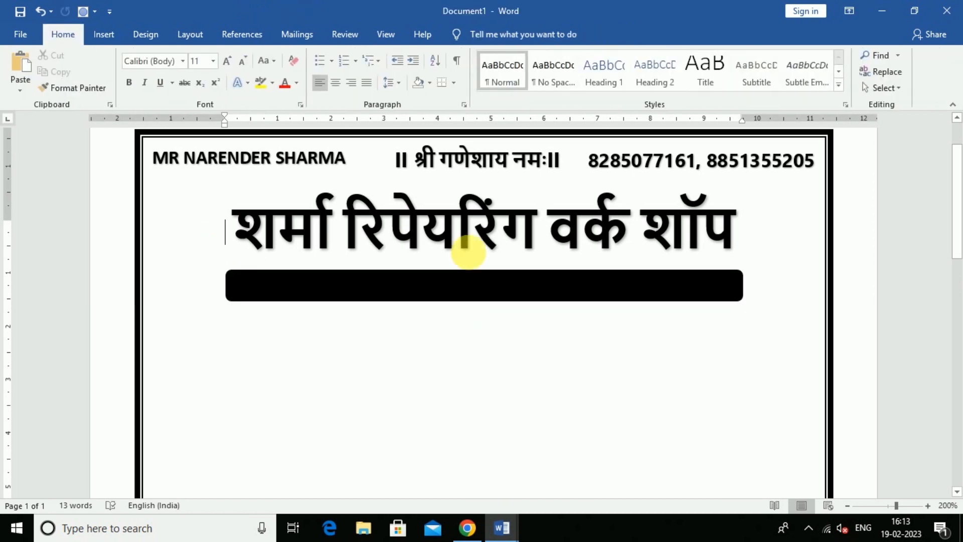
Add the shop's postal address as small one-line WordArt just below the bar.
click(118, 38)
click(790, 73)
click(795, 112)
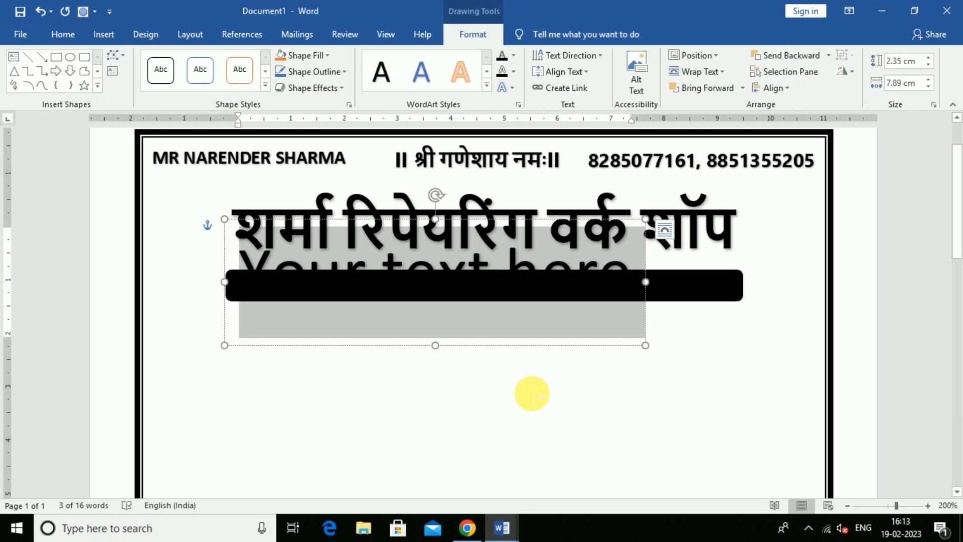
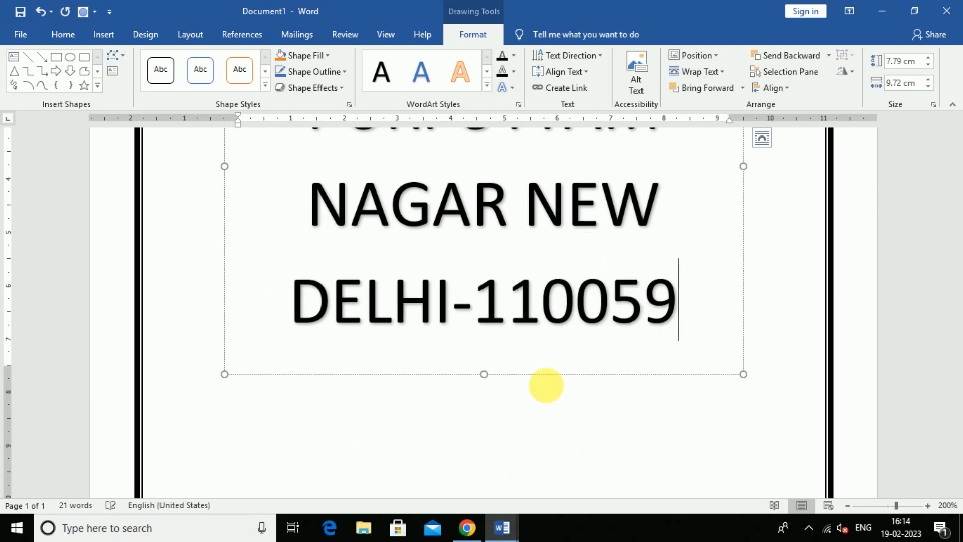
key(ctrl+shift+comma)
key(ctrl+shift+comma)
key(ctrl+shift+comma)
key(ctrl+shift+comma)
key(ctrl+shift+comma)
key(ctrl+shift+comma)
key(ctrl+shift+comma)
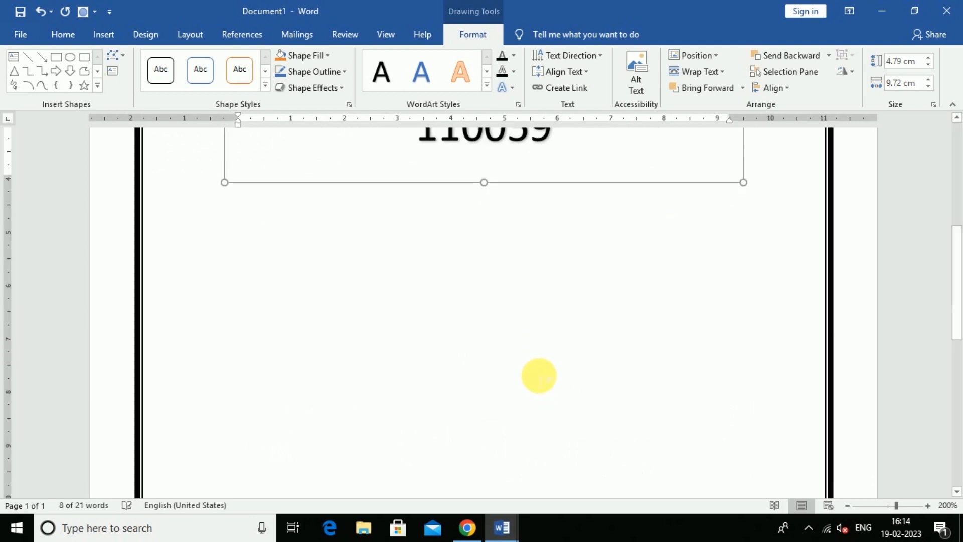
scroll(540, 375, up, 4)
scroll(545, 379, down, 2)
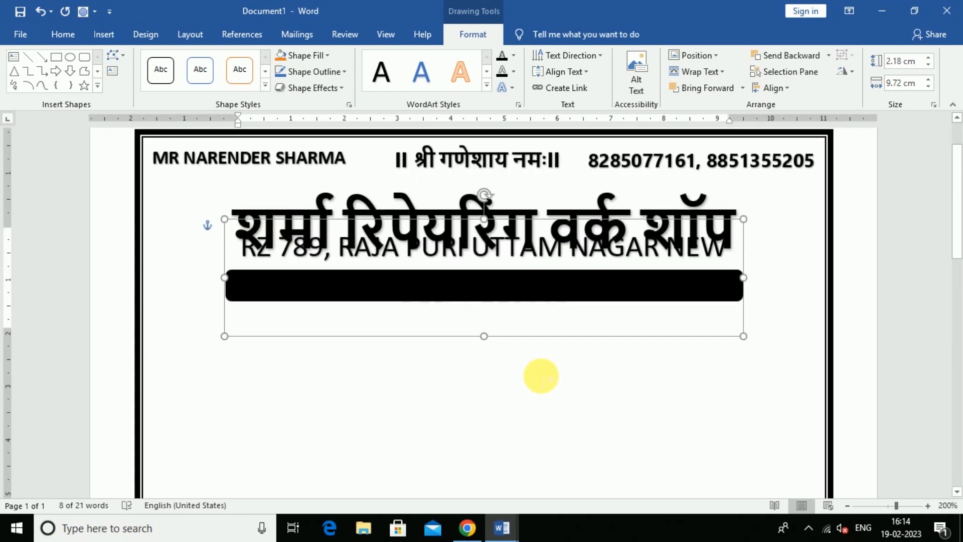
drag(514, 342, 513, 420)
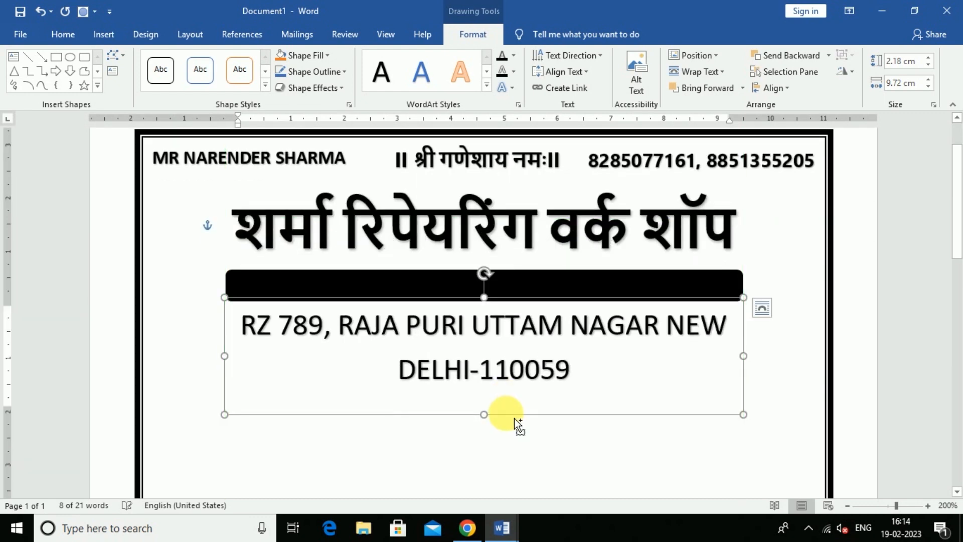
key(ctrl+shift+comma)
key(ctrl+shift+comma)
key(ctrl+shift+comma)
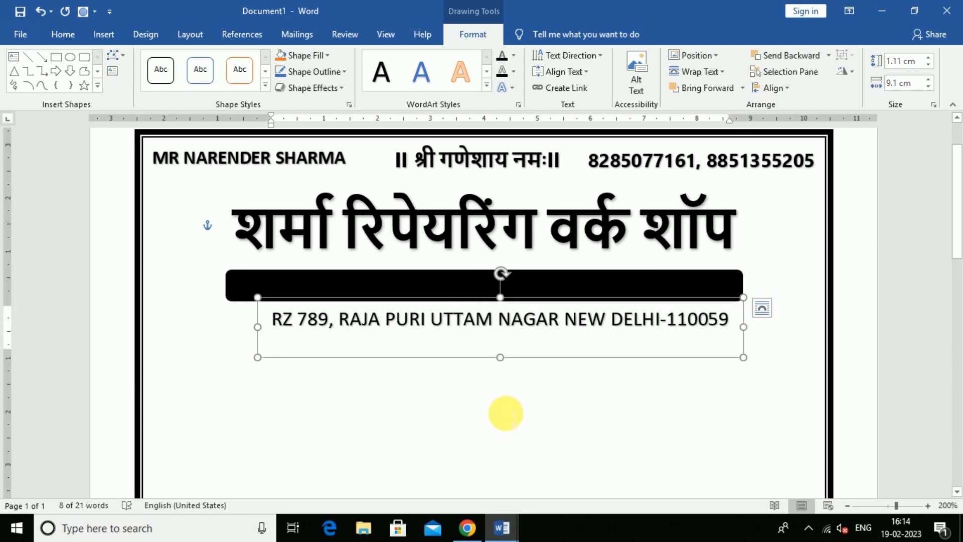
Make the address bold and white, and nudge it onto the black bar.
click(64, 34)
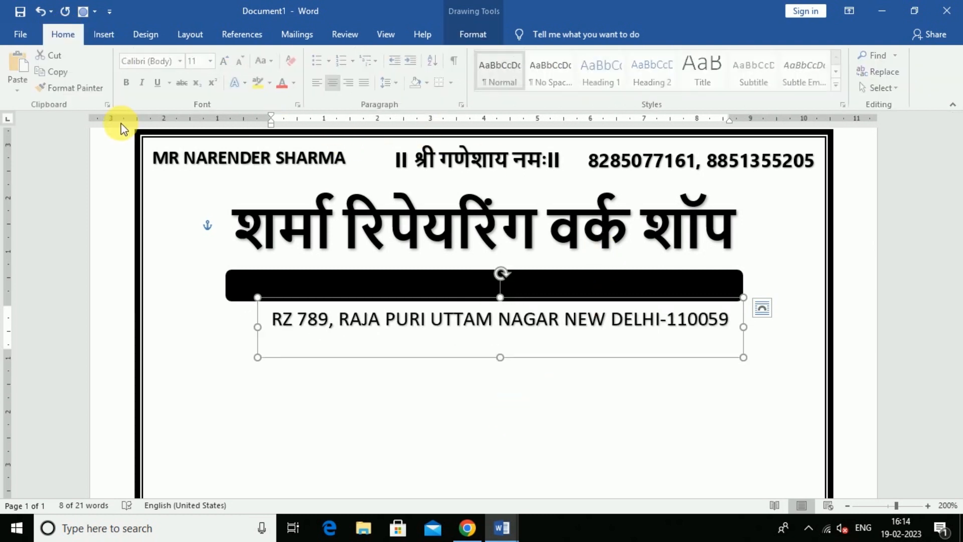
click(128, 82)
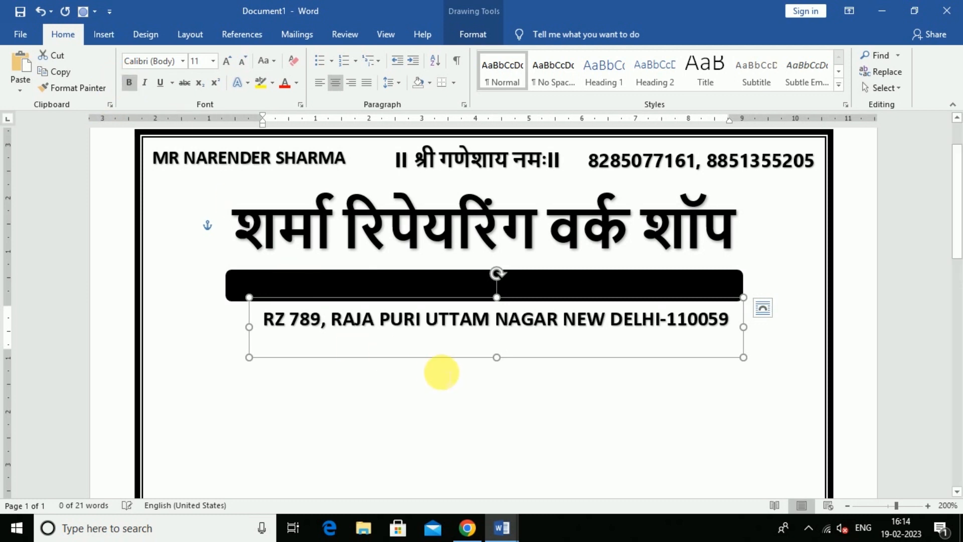
click(297, 83)
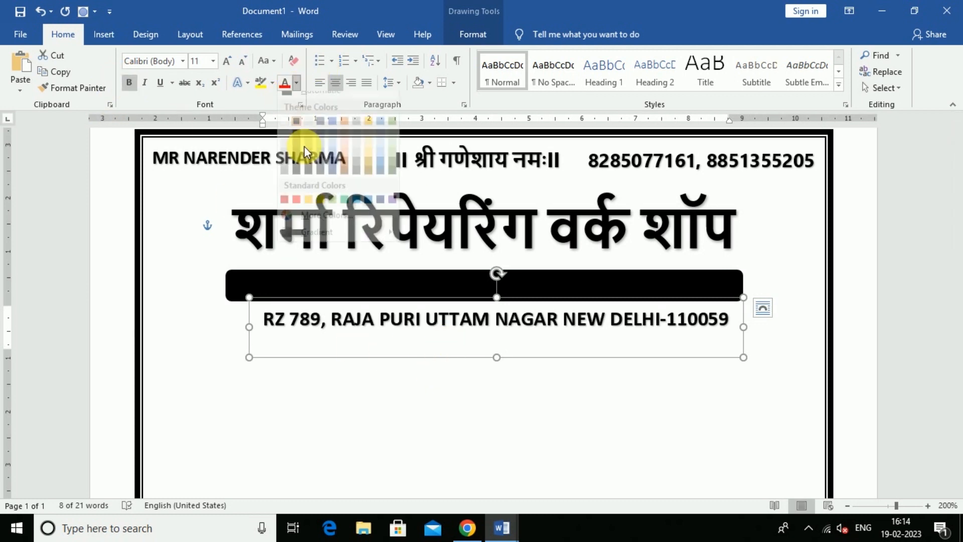
click(284, 132)
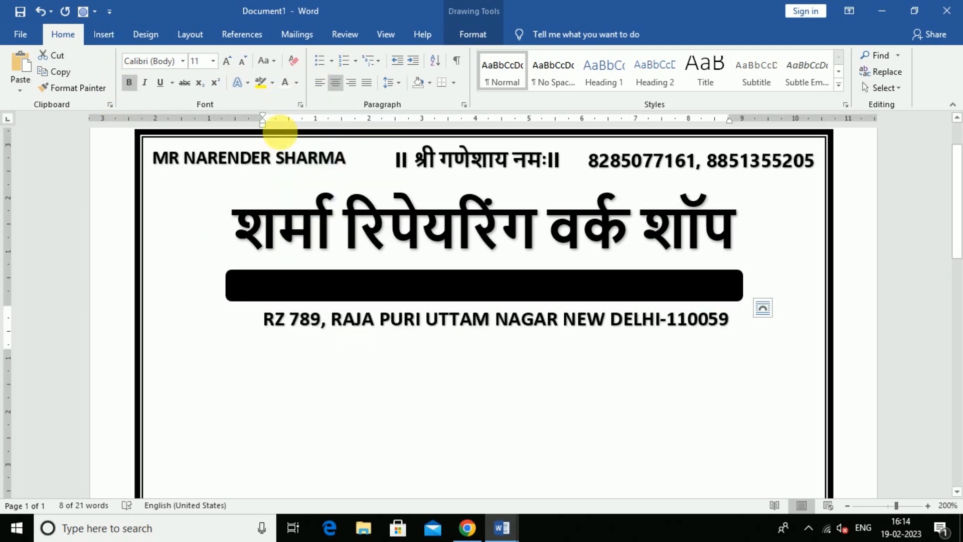
key(Up)
key(Up)
key(Up)
key(Up)
key(Up)
key(Up)
key(Up)
key(Up)
key(Left)
key(Down)
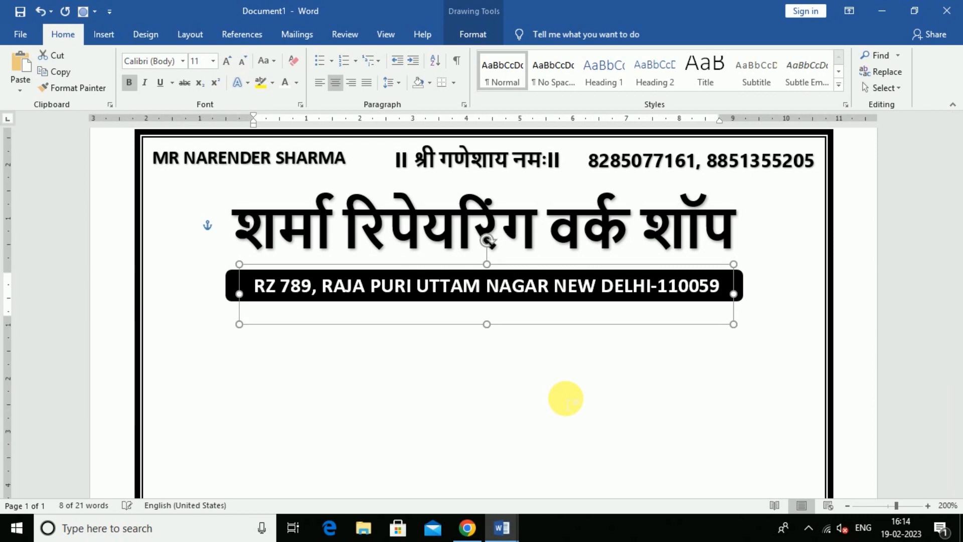
Select the Hindi tagline box in the invoice sharma sample for copying.
key(Escape)
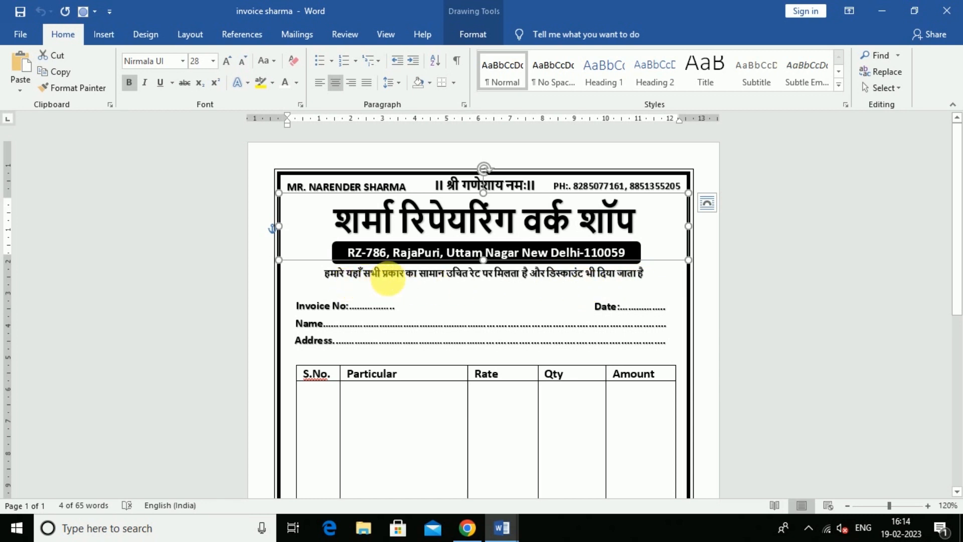
click(407, 275)
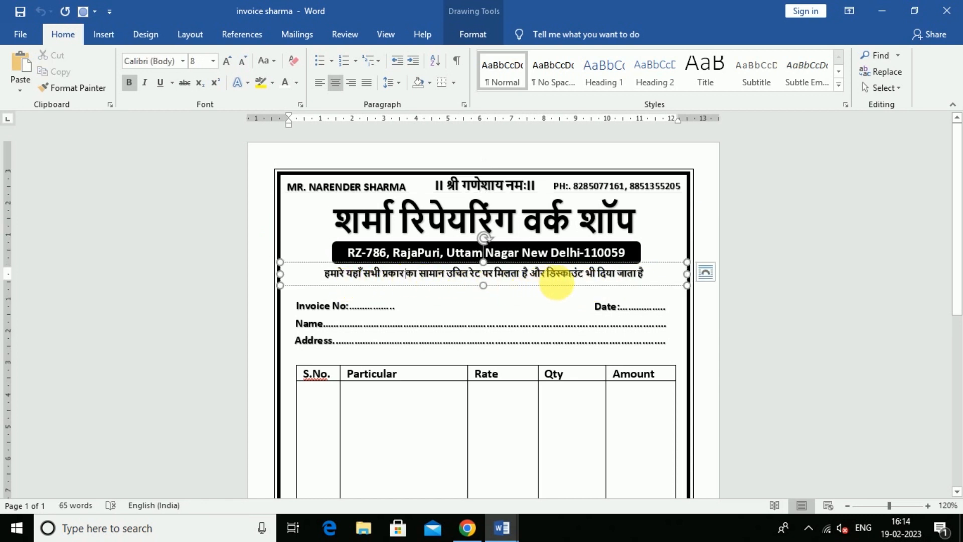
click(525, 286)
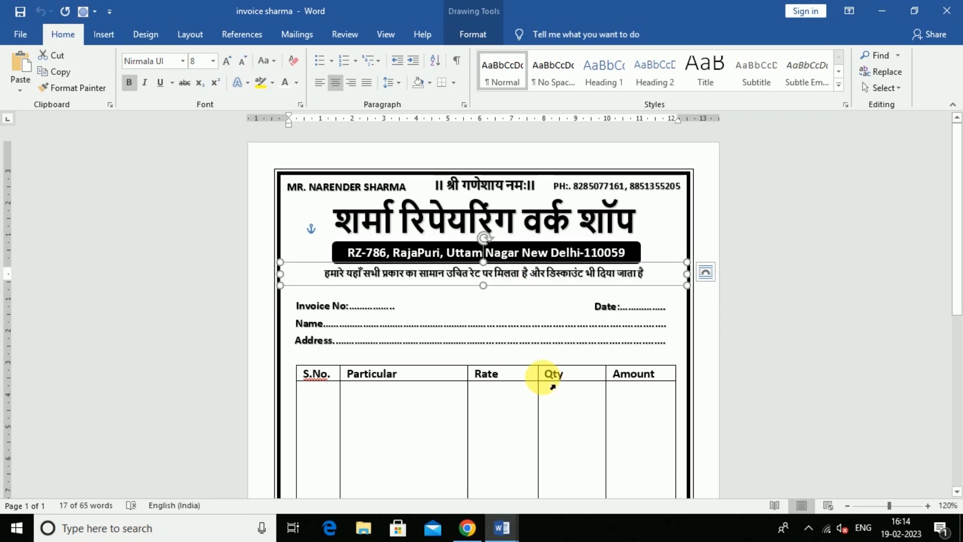
Paste the Hindi tagline box into Document1 and move it below the address bar.
mouse_move(501, 527)
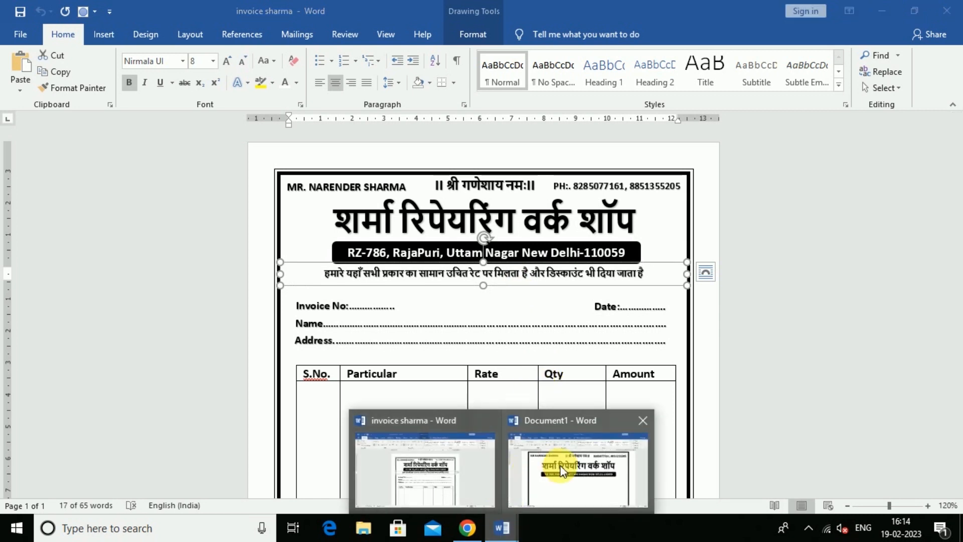
click(555, 468)
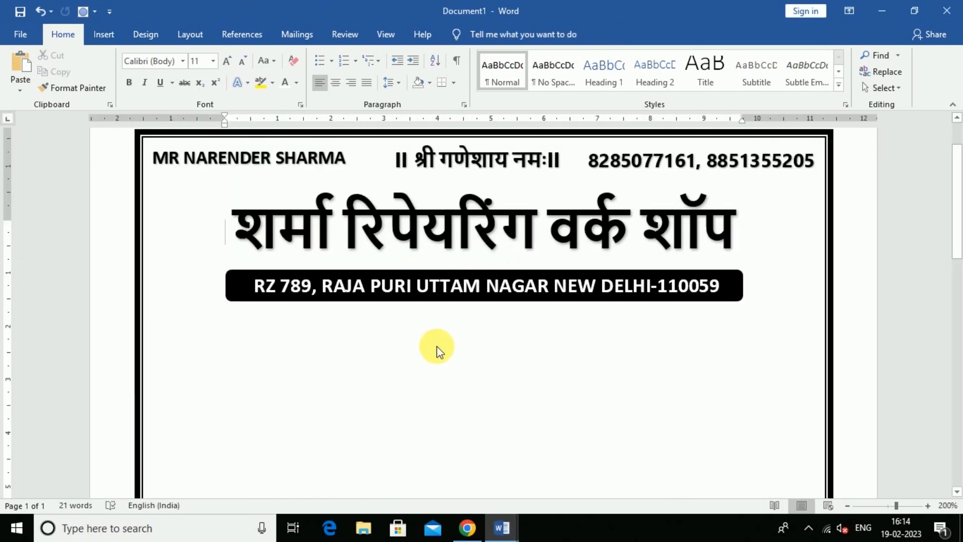
key(ctrl+v)
drag(538, 264, 436, 343)
click(434, 407)
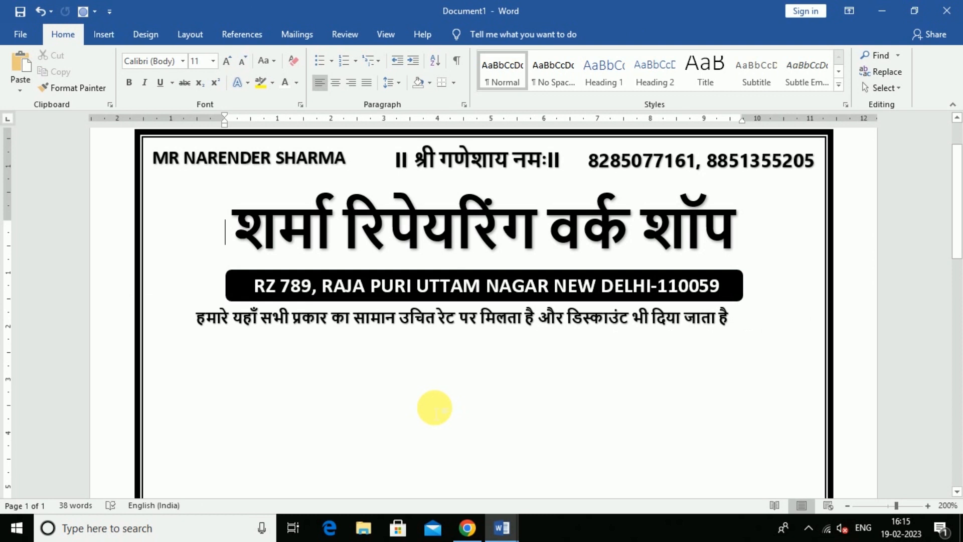
Narrow the tagline box and centre it horizontally on the page.
click(475, 337)
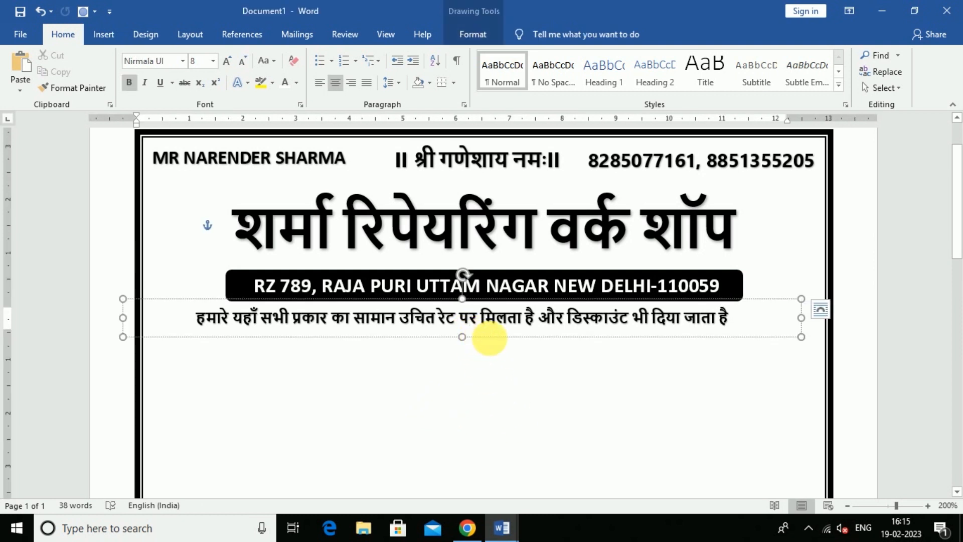
click(489, 337)
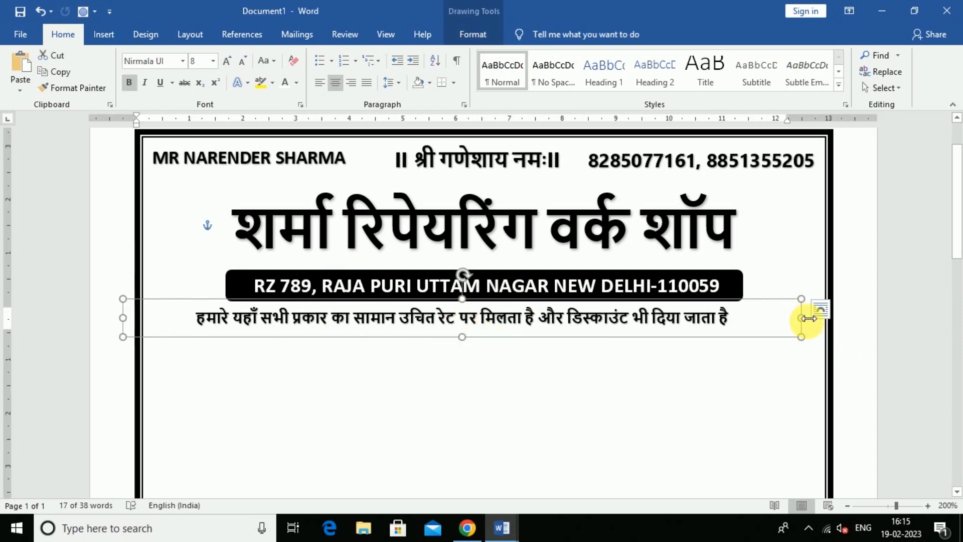
drag(806, 317, 747, 317)
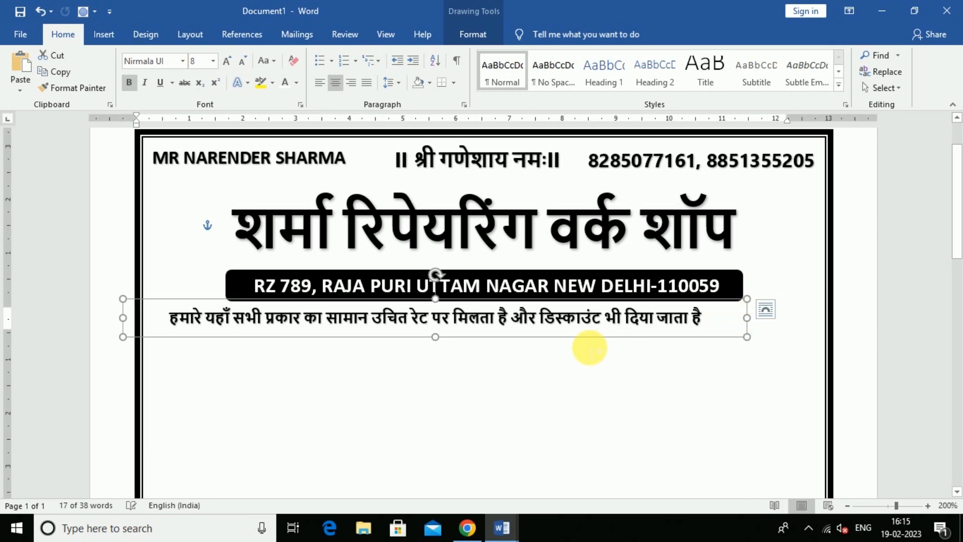
click(465, 31)
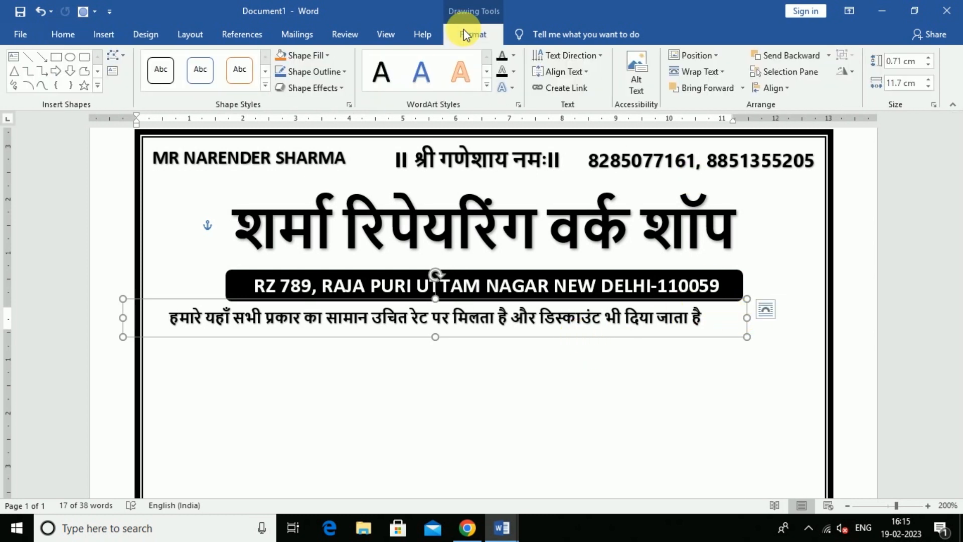
click(783, 88)
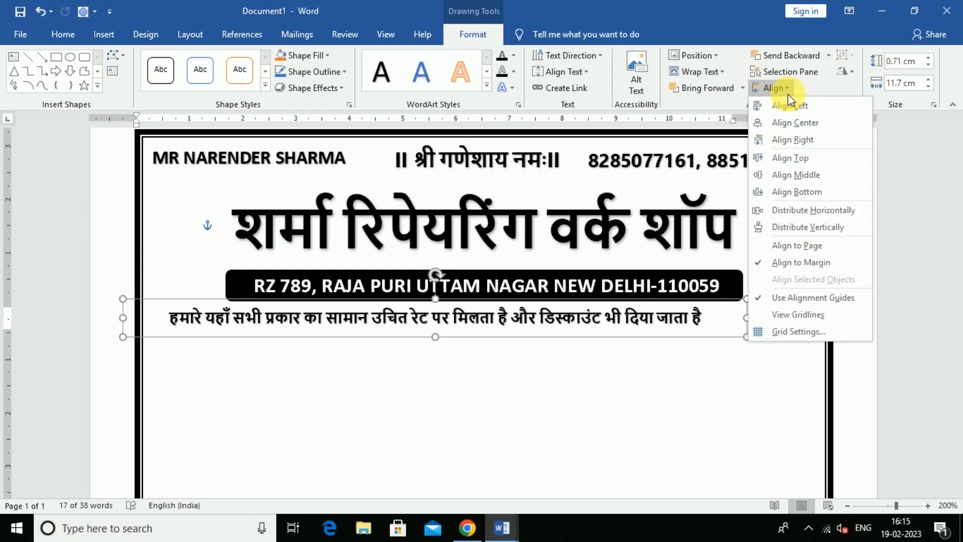
click(806, 131)
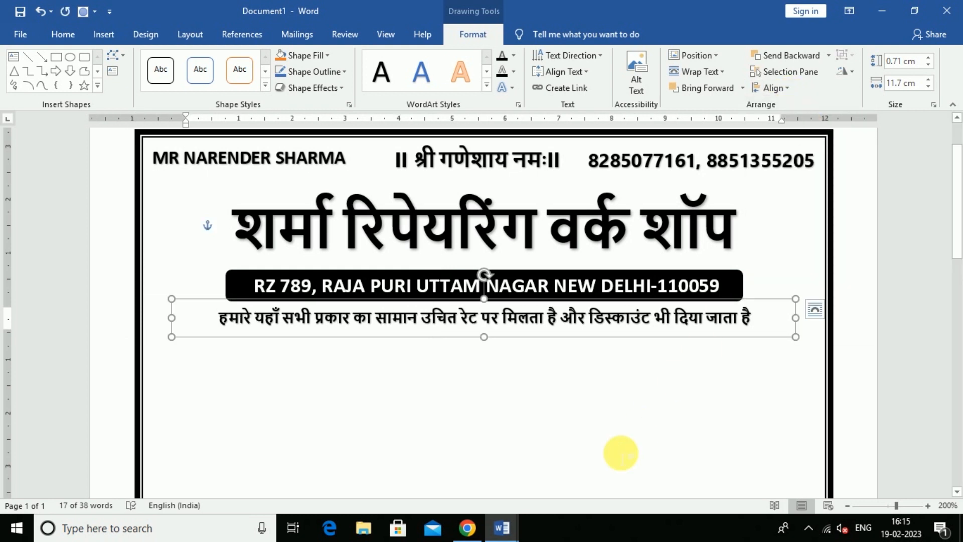
key(Escape)
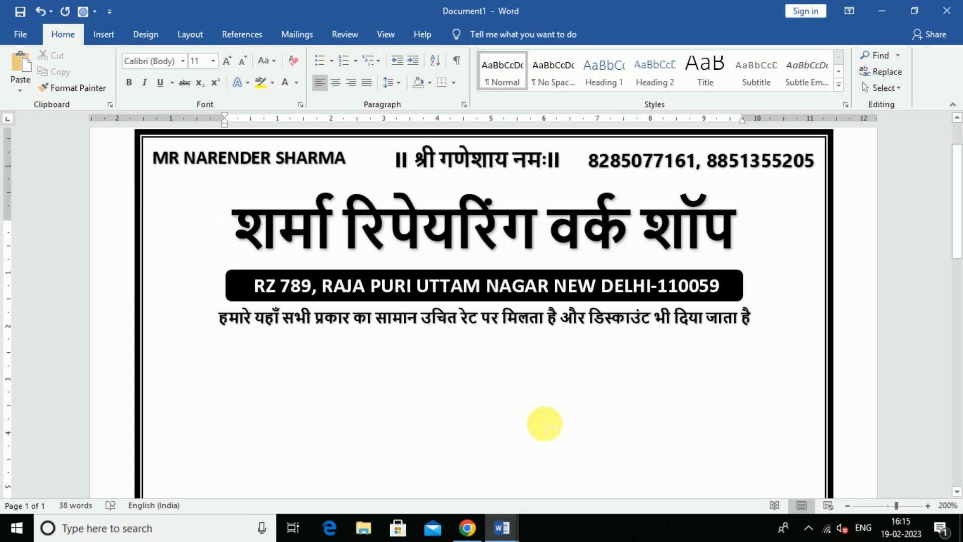
Check the title, address bar and tagline against invoice sharma, then return to Document1's Insert tools.
scroll(544, 424, down, 2)
scroll(544, 419, up, 2)
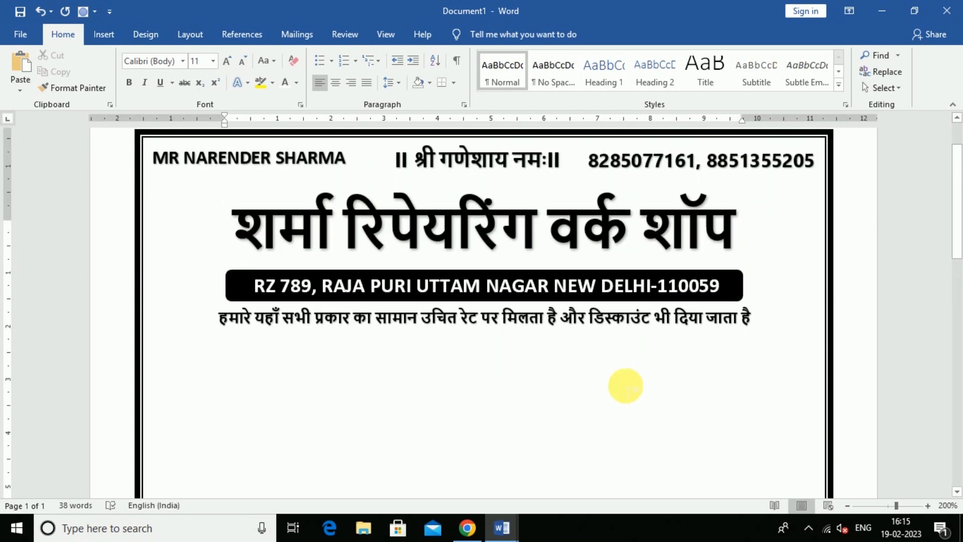
scroll(234, 370, down, 2)
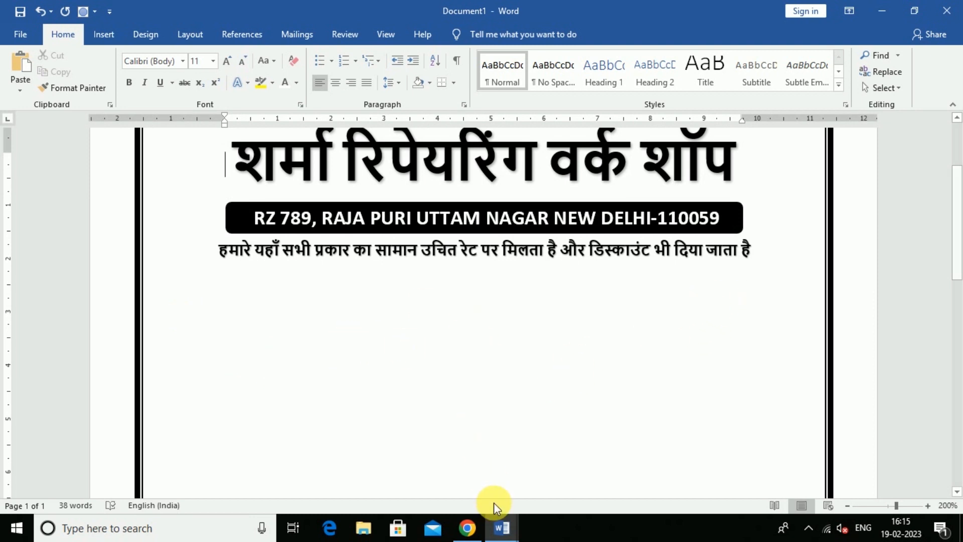
mouse_move(499, 526)
click(477, 462)
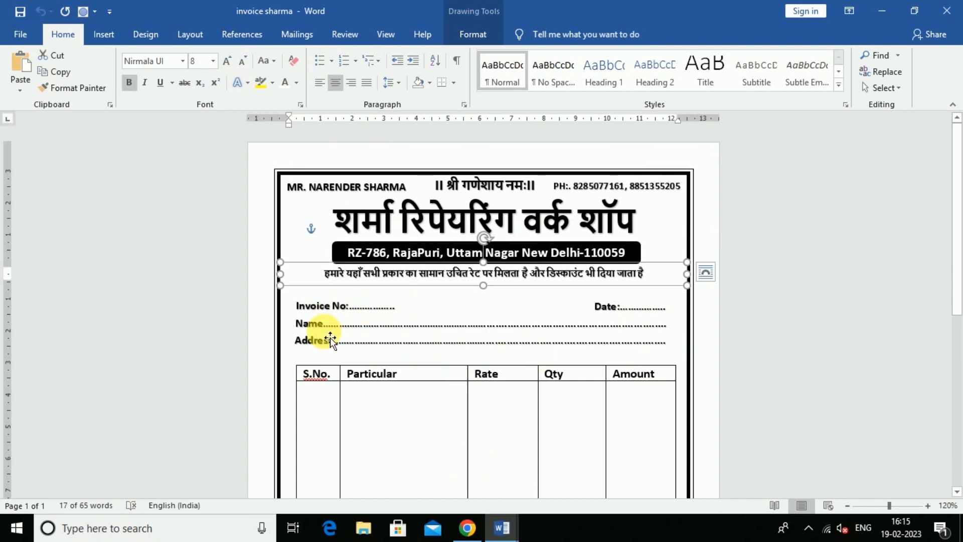
mouse_move(498, 526)
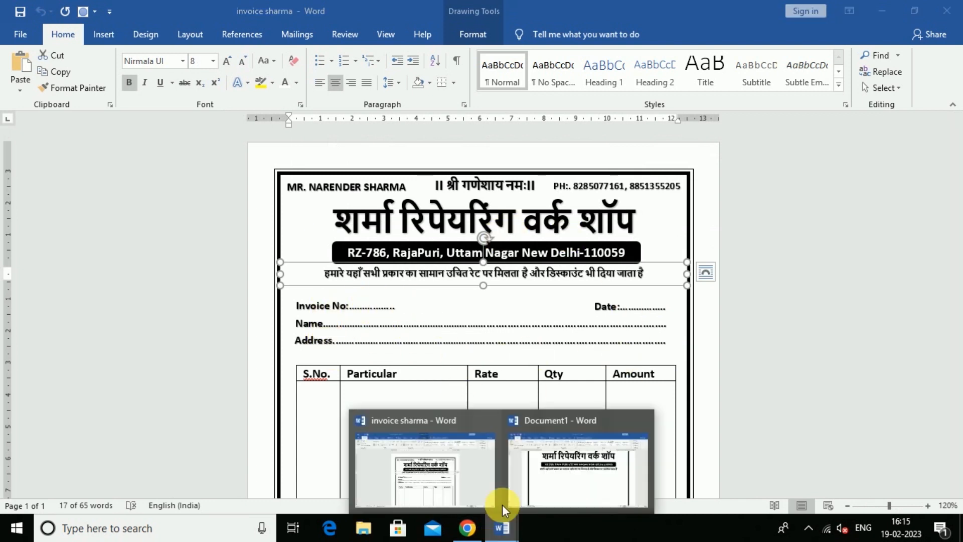
click(580, 476)
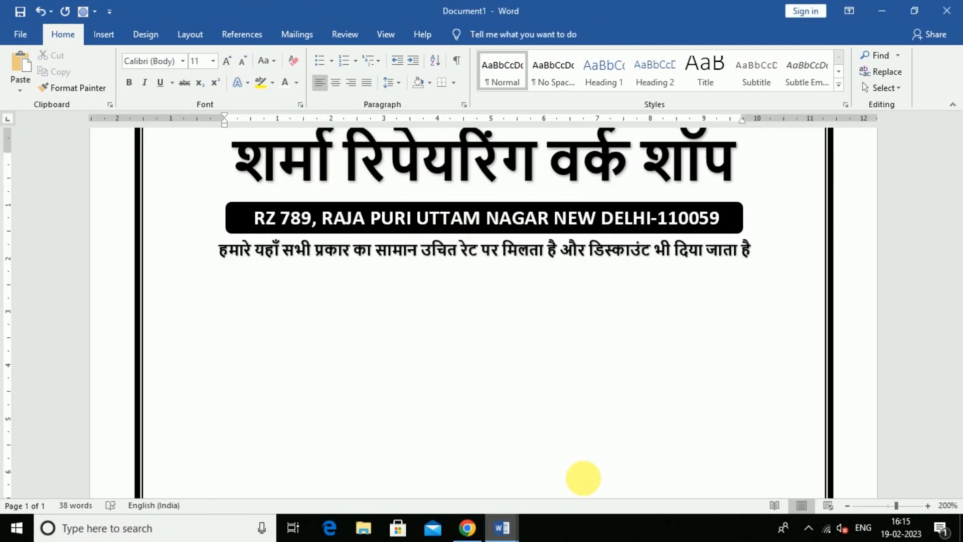
click(103, 34)
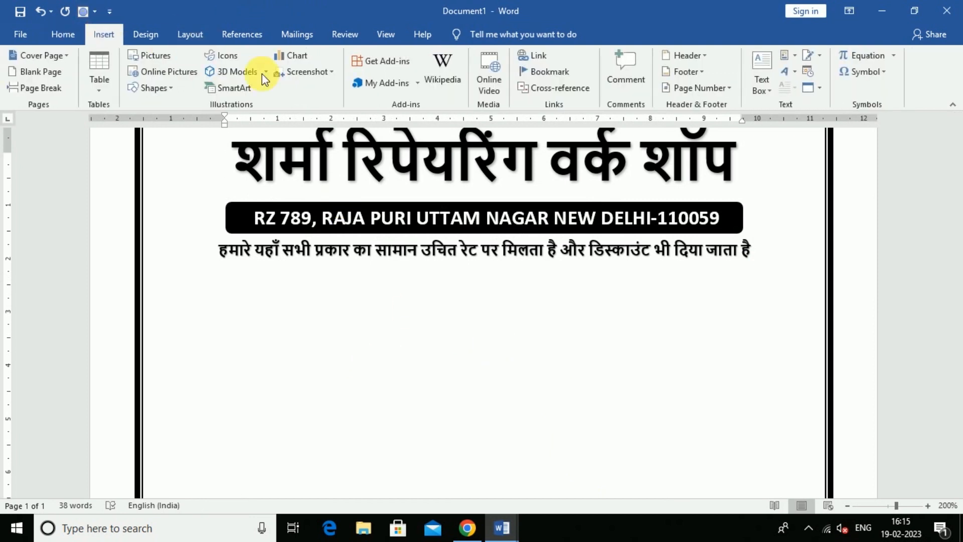
Insert a bold 12 pt 'Invoice No.' WordArt box below the tagline.
click(782, 77)
click(779, 107)
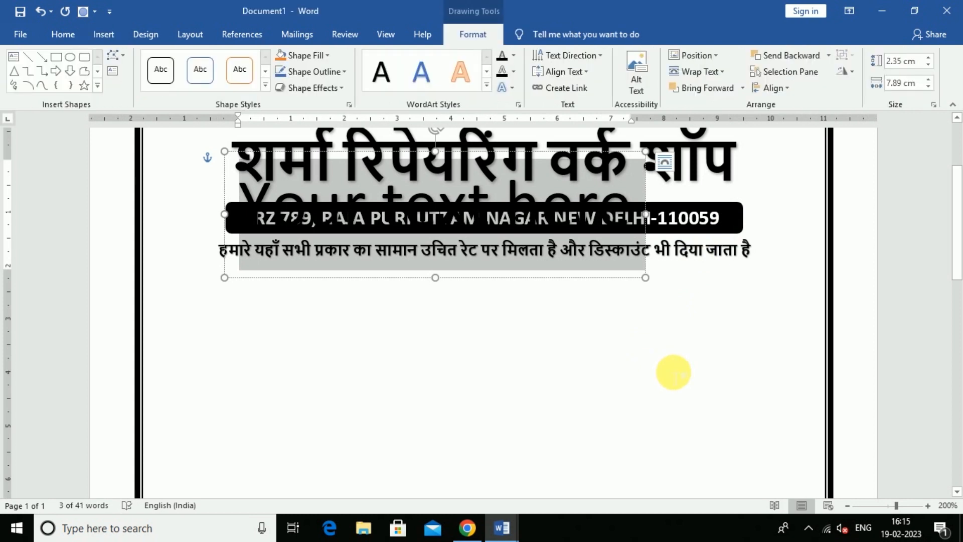
key(Delete)
text(Invoice N)
text(.)
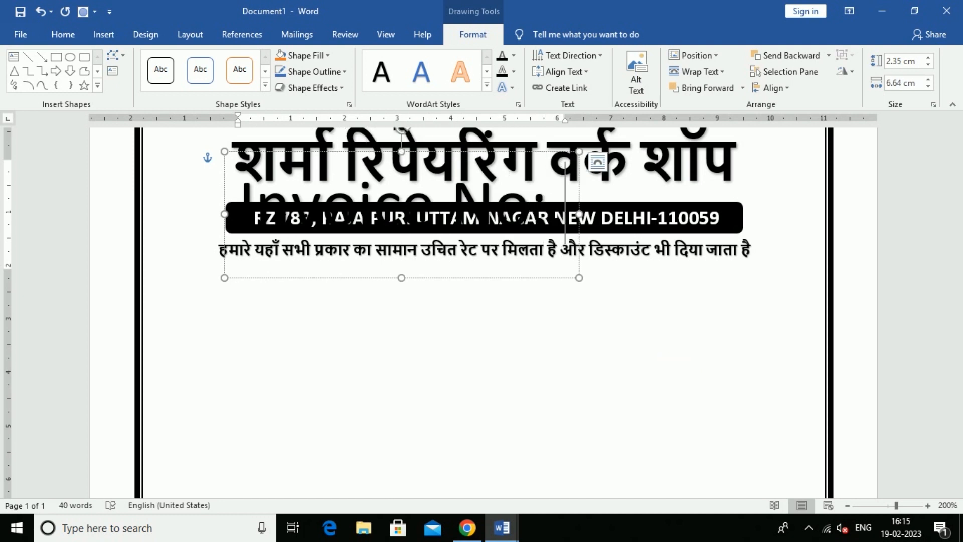
drag(471, 278, 414, 366)
key(ctrl+shift+comma)
key(ctrl+shift+comma)
key(ctrl+shift+comma)
key(ctrl+shift+comma)
key(ctrl+shift+comma)
key(ctrl+shift+comma)
key(ctrl+shift+comma)
key(ctrl+shift+comma)
key(ctrl+shift+comma)
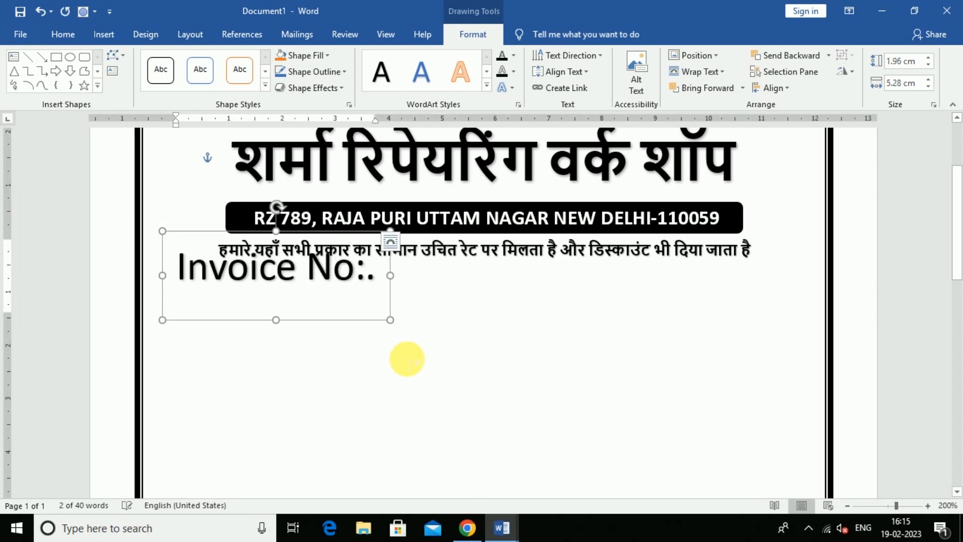
key(ctrl+b)
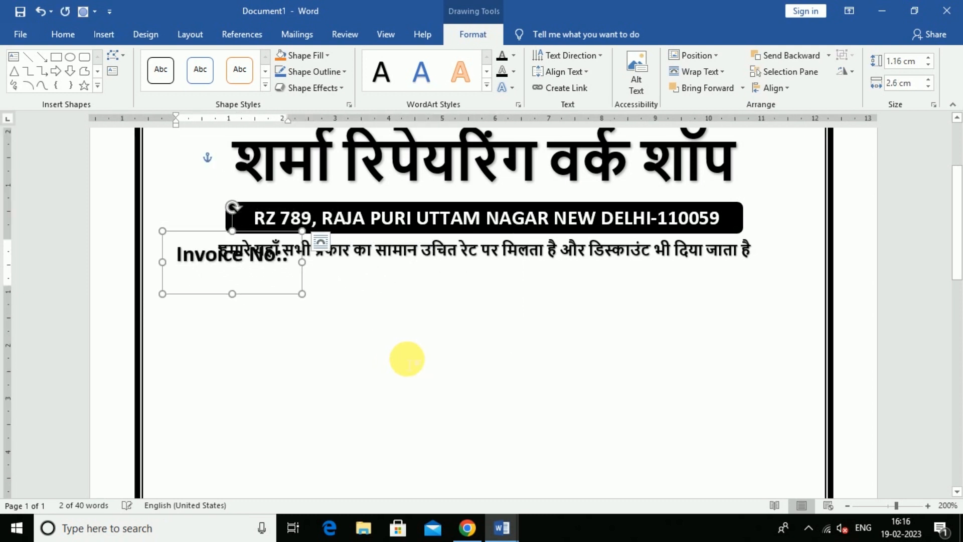
drag(255, 296, 260, 325)
Add a dotted blank after 'Invoice No.', shrink it a step and nudge it down.
click(299, 290)
text(.......)
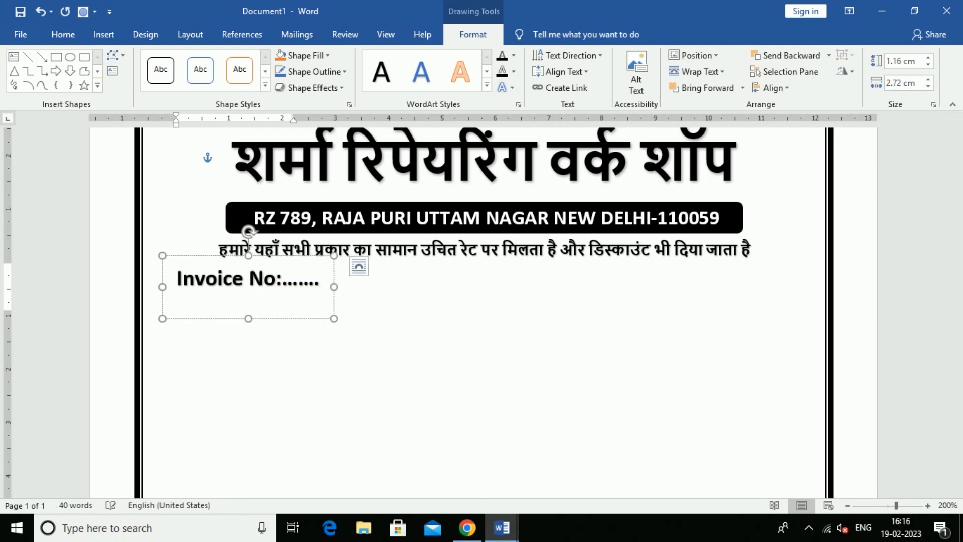
text(.....)
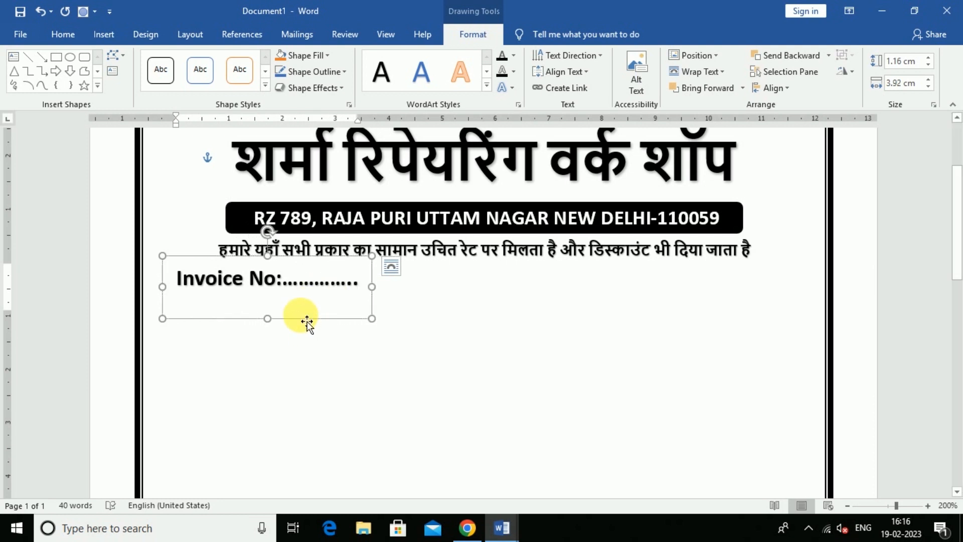
key(ctrl+bracketleft)
key(Down)
key(Down)
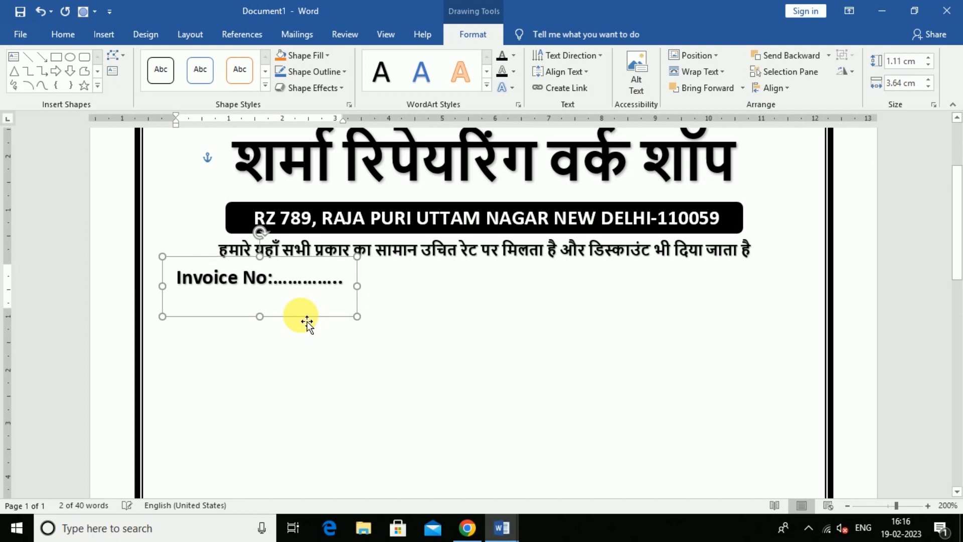
key(Down)
key(Down)
key(Down)
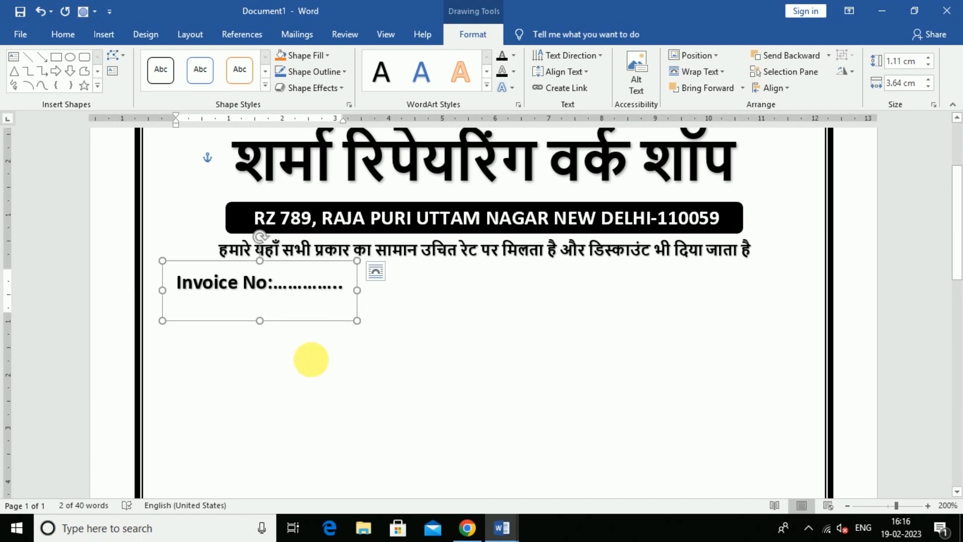
Duplicate the Invoice No box to the right and retype it as 'date ............'.
drag(297, 324, 752, 337)
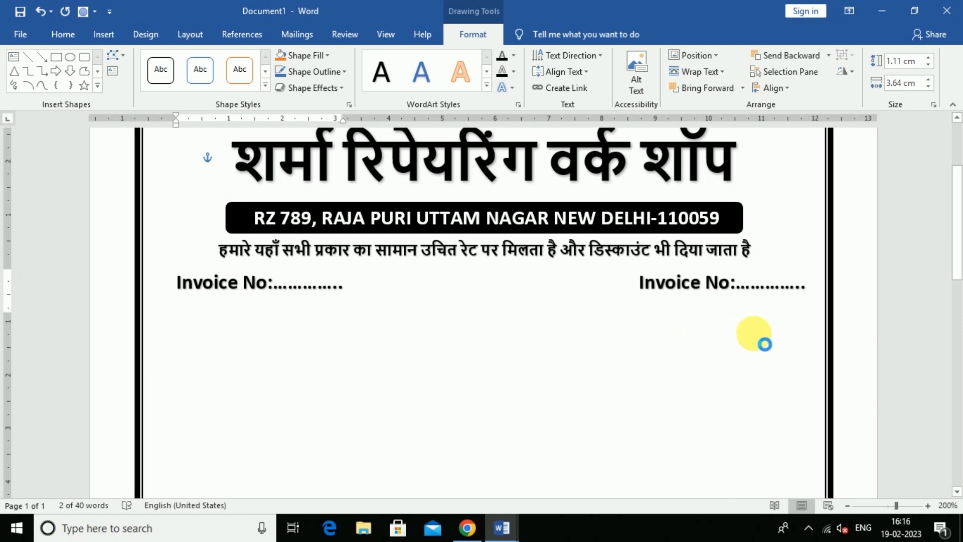
click(692, 285)
key(ctrl+a)
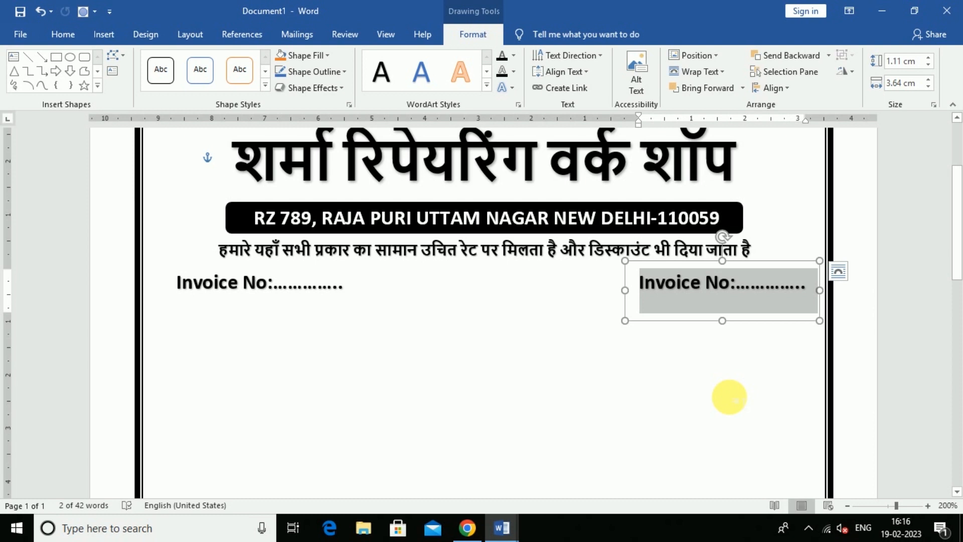
text(date)
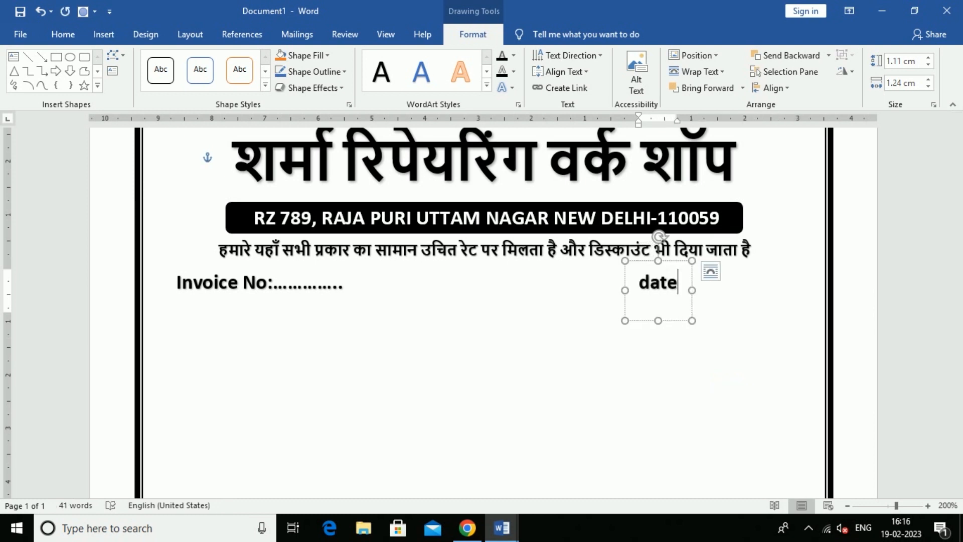
text( .............)
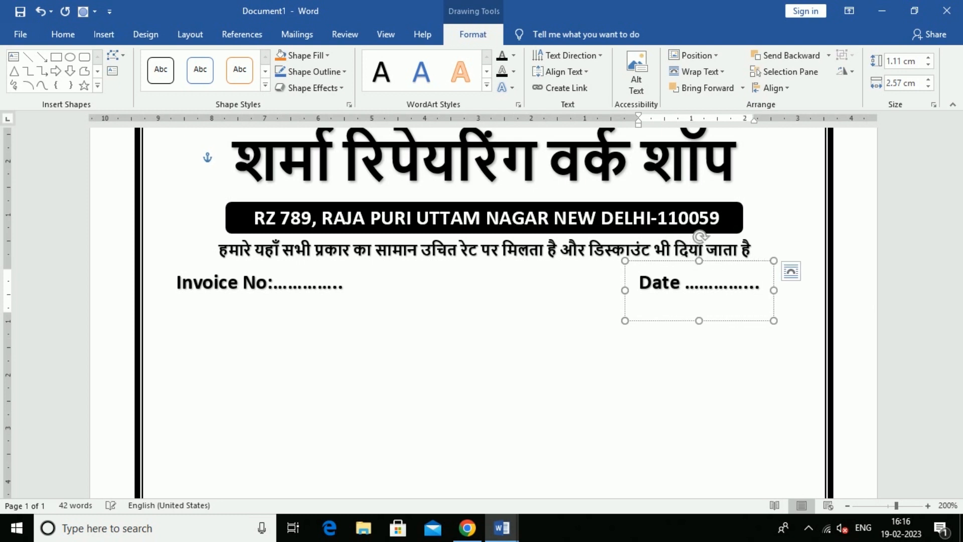
click(560, 434)
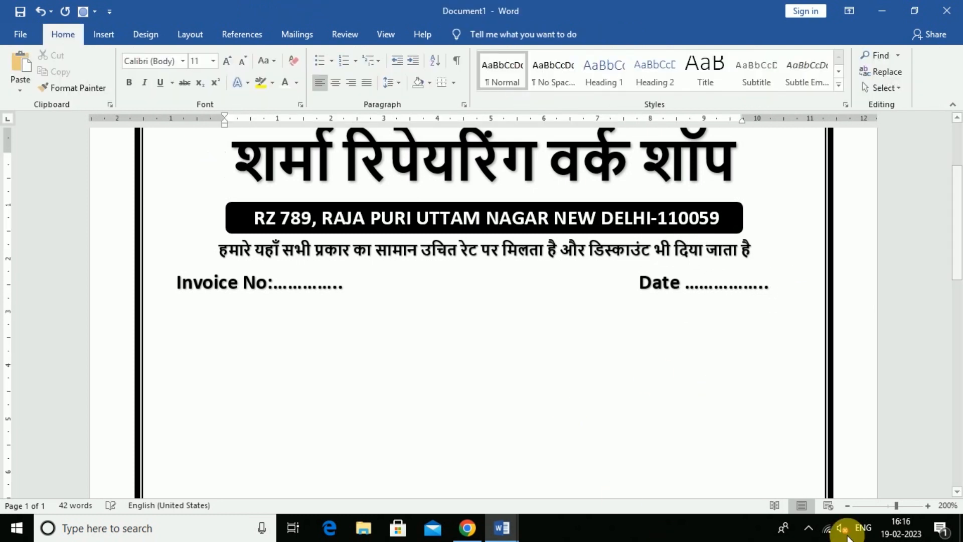
Copy the Date box below Invoice No and retype it as 'Name' with a long dotted blank.
click(104, 34)
click(668, 286)
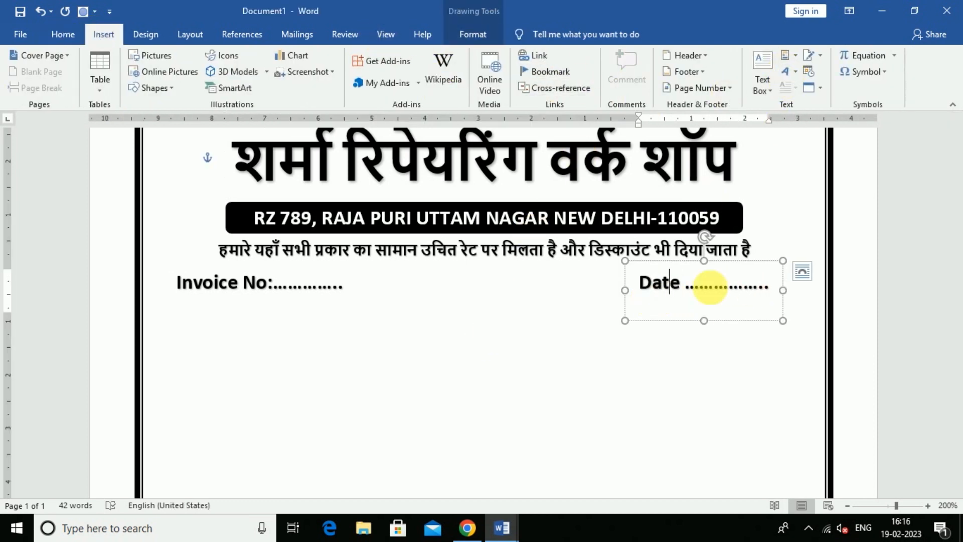
drag(682, 328, 226, 352)
click(212, 312)
click(220, 313)
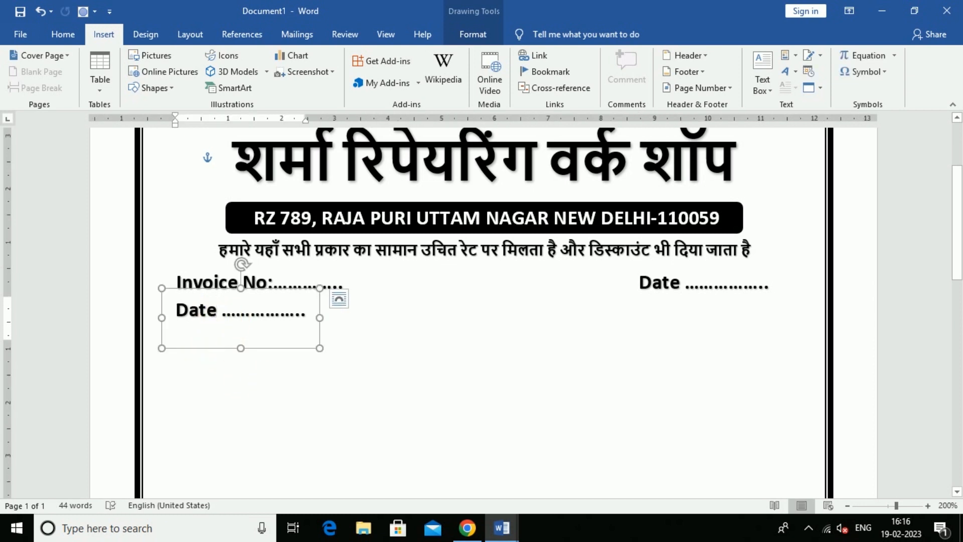
key(BackSpace)
key(BackSpace)
key(BackSpace)
key(BackSpace)
text(N)
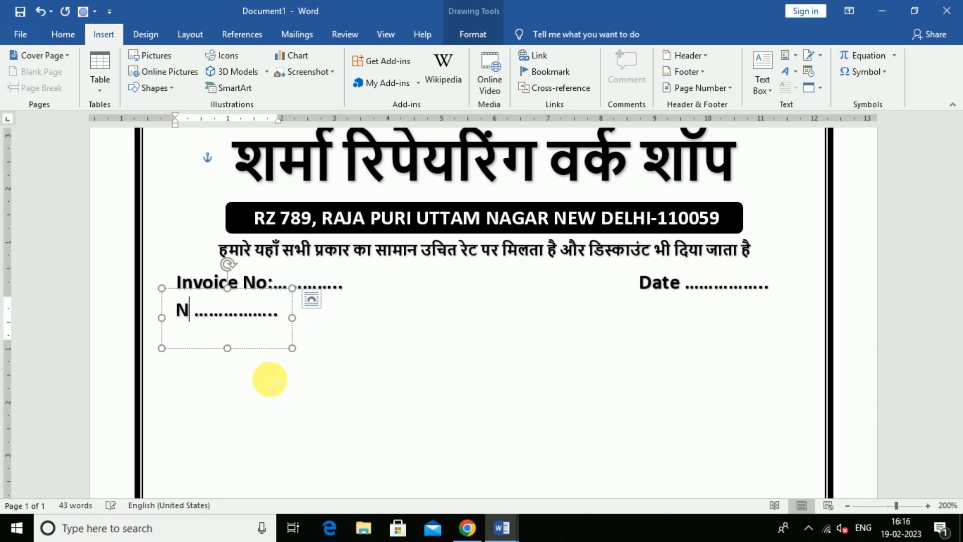
text(ame )
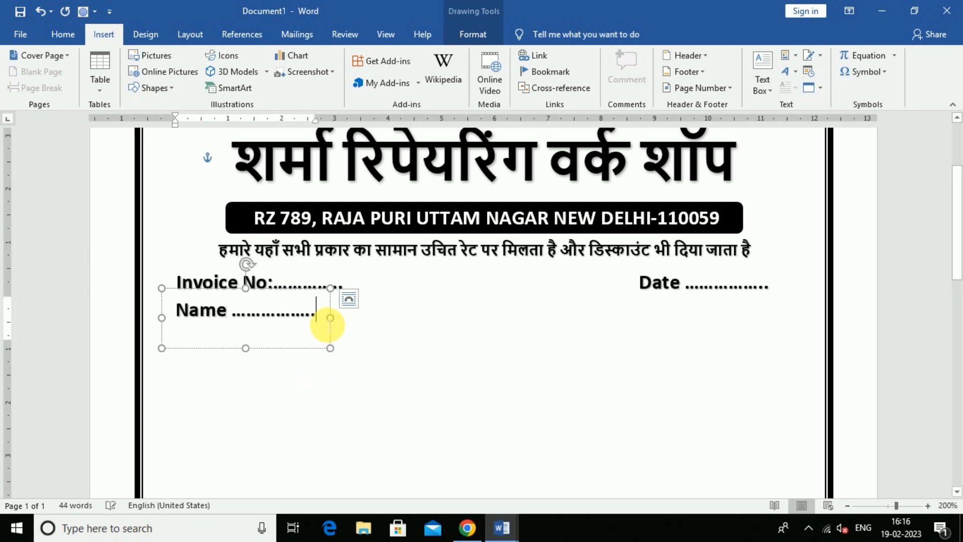
text(..................................................................)
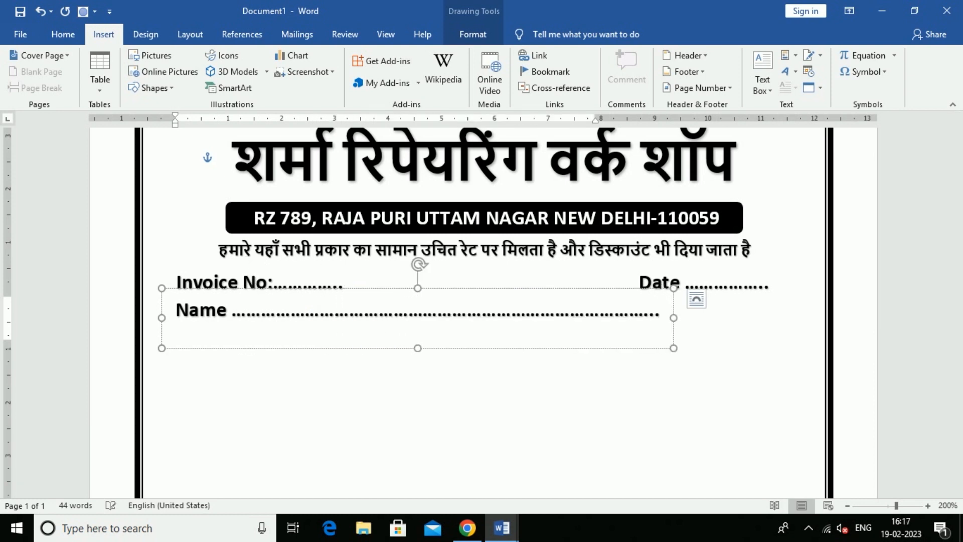
text(.......)
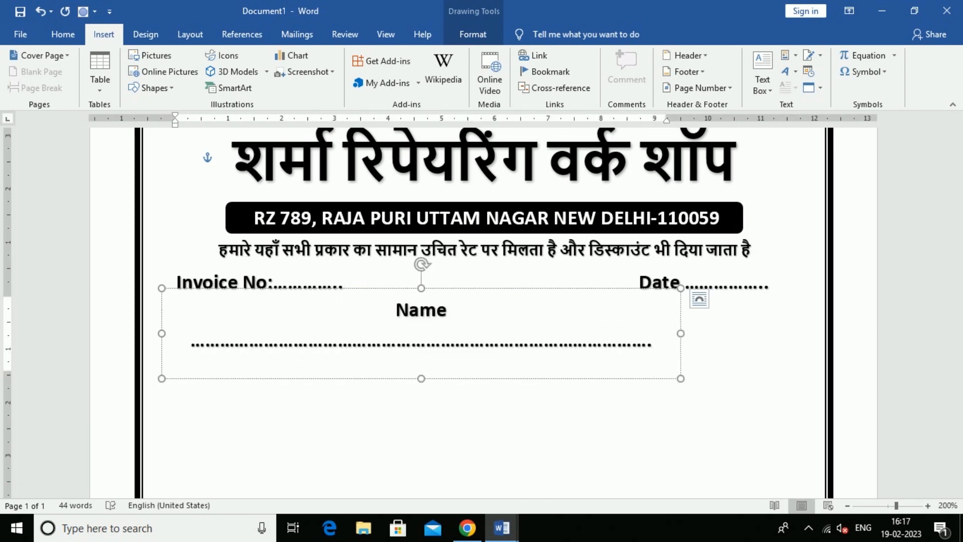
key(BackSpace)
key(BackSpace)
key(BackSpace)
key(BackSpace)
key(BackSpace)
key(BackSpace)
key(BackSpace)
key(BackSpace)
key(BackSpace)
key(BackSpace)
key(BackSpace)
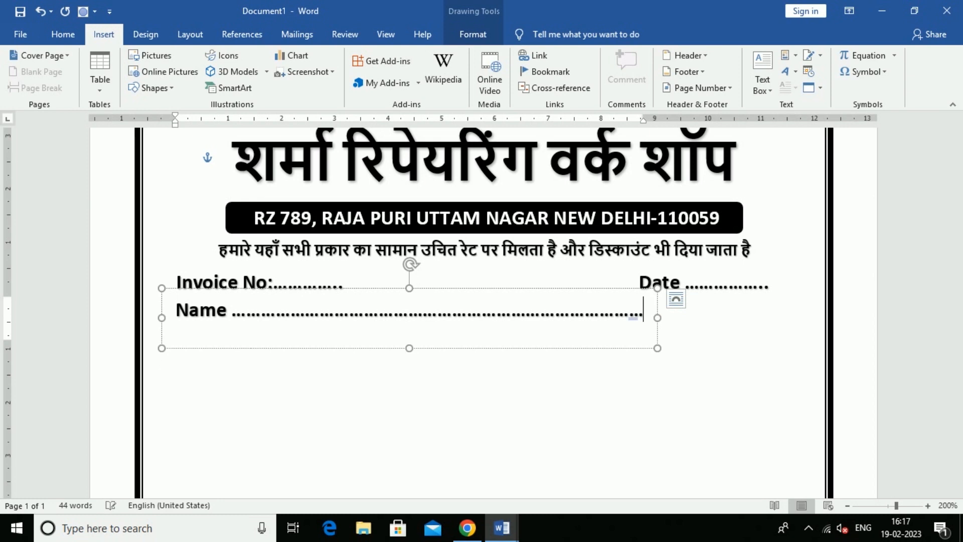
Widen the Name box across the page, extend its dots and left-align it.
drag(663, 322, 787, 333)
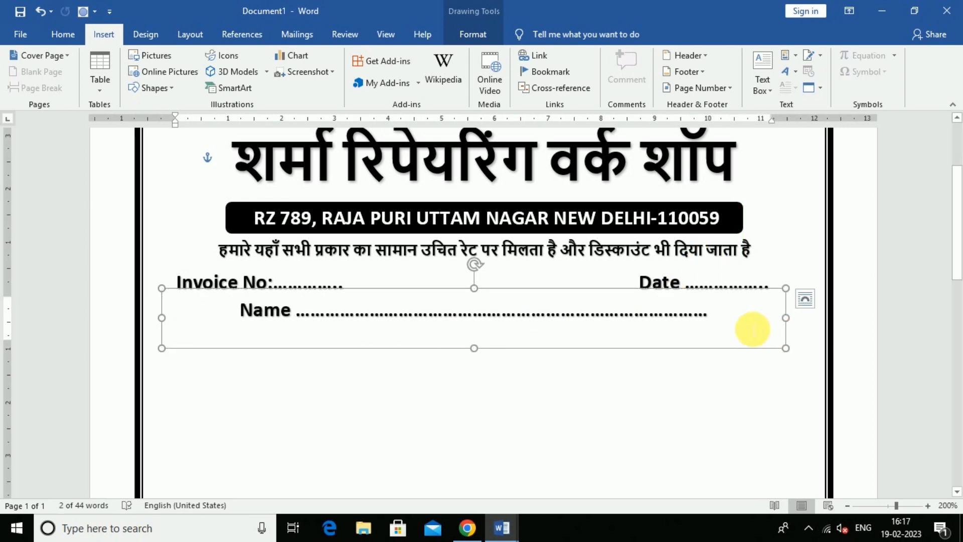
click(726, 317)
text(........)
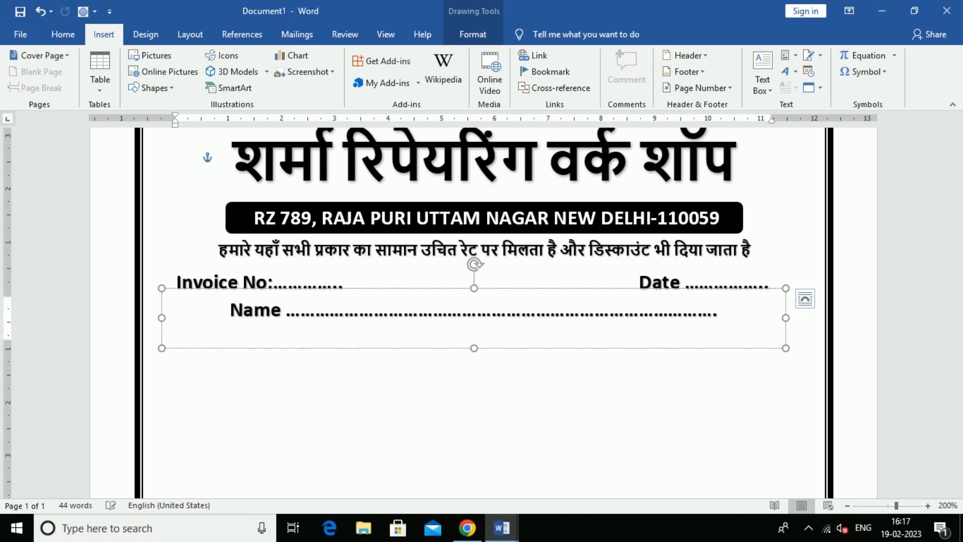
click(394, 354)
click(63, 35)
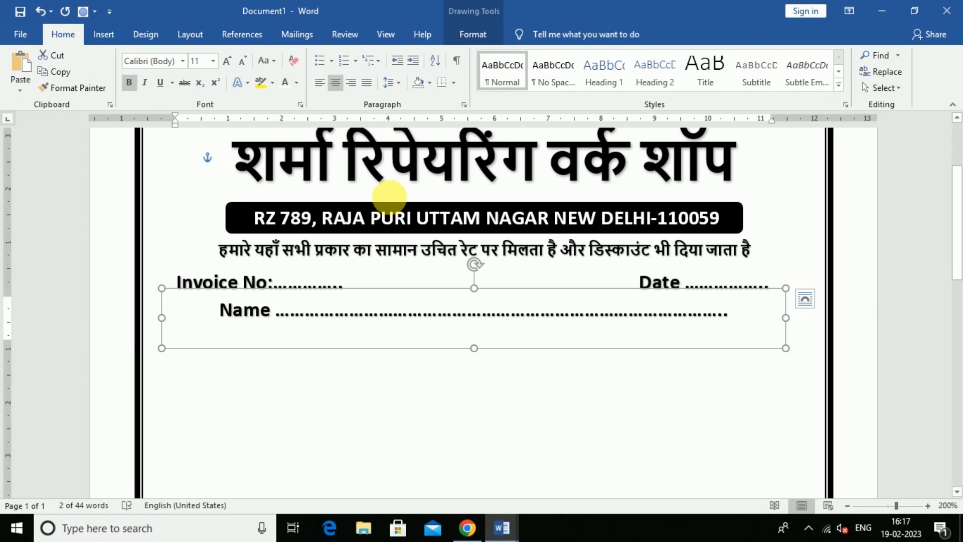
click(325, 84)
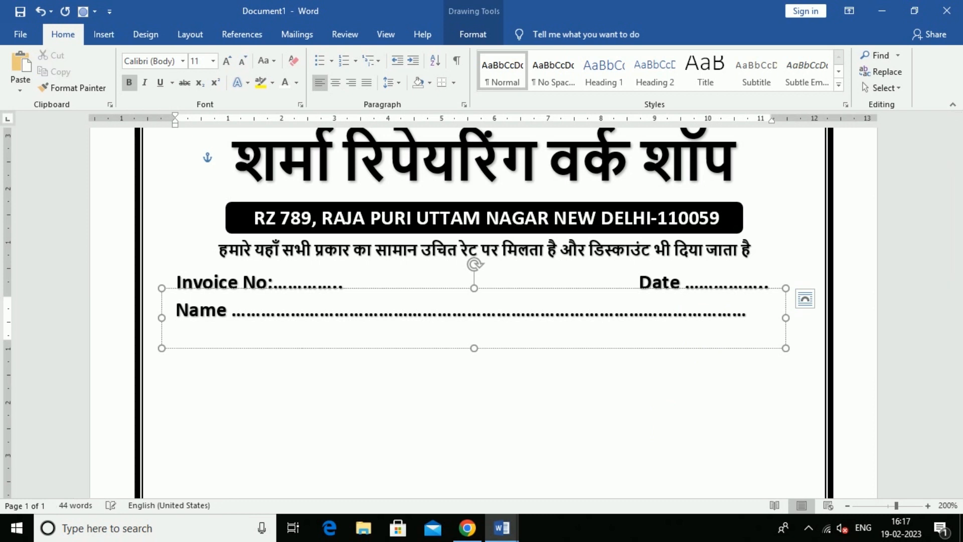
text(.....)
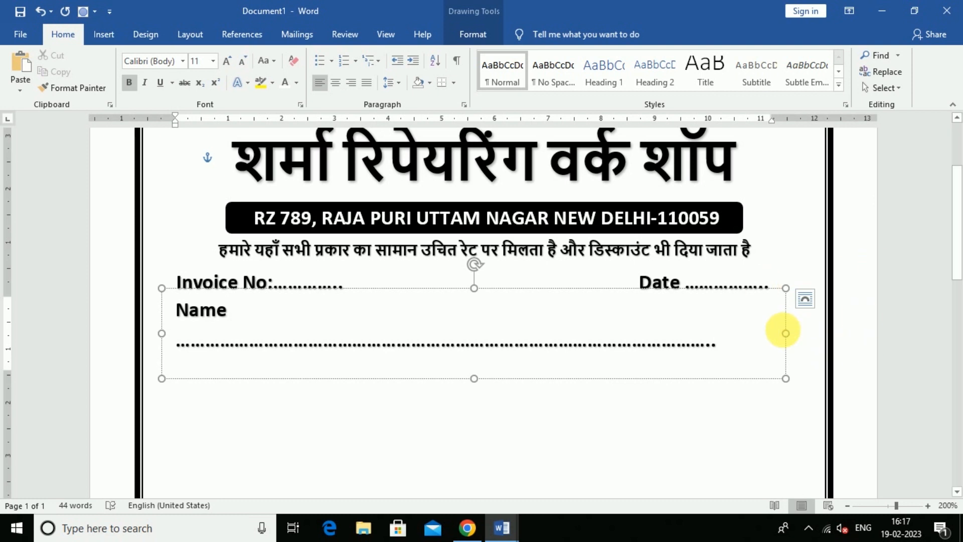
drag(786, 333, 800, 329)
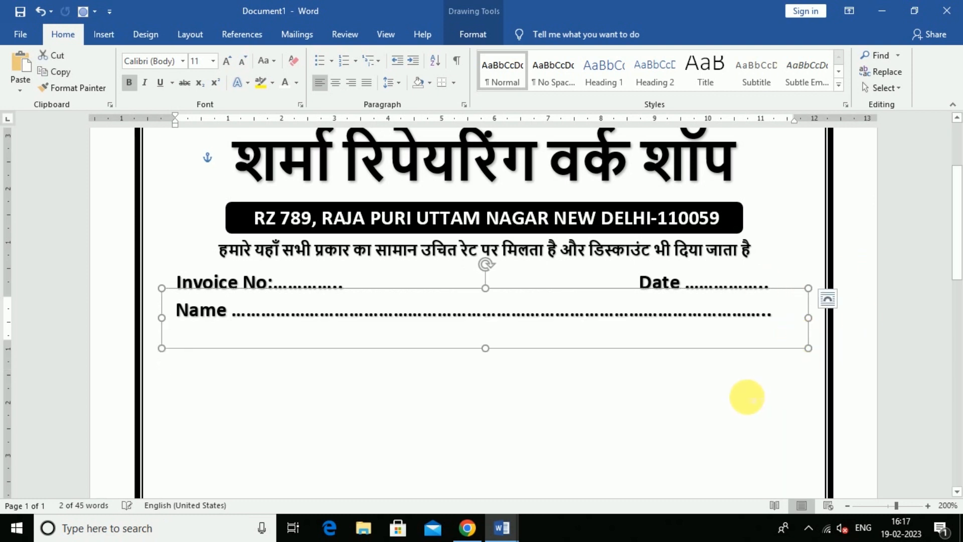
Duplicate the Name line just below itself.
click(747, 397)
click(247, 312)
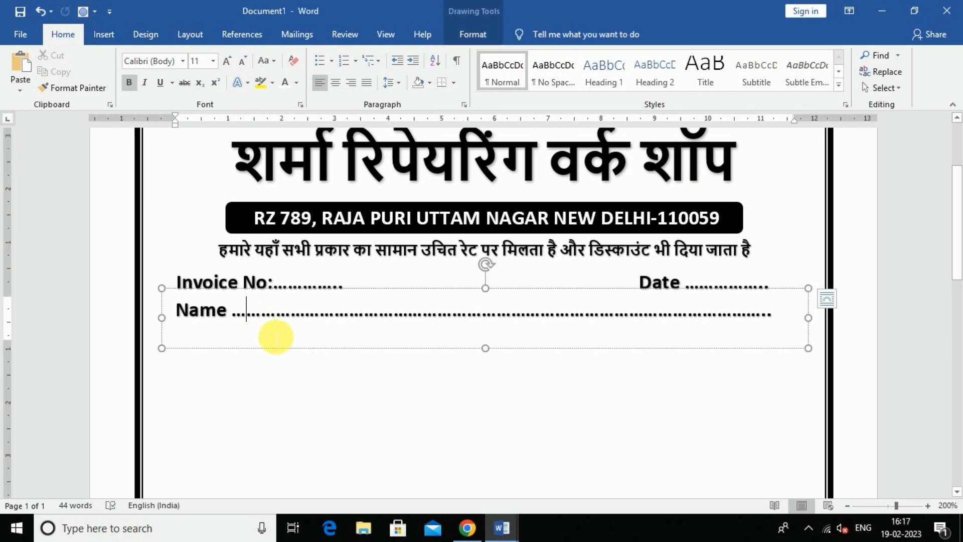
drag(304, 356, 308, 392)
Retype the lower Name copy as 'Address', trimming one dot so the line fits.
click(207, 370)
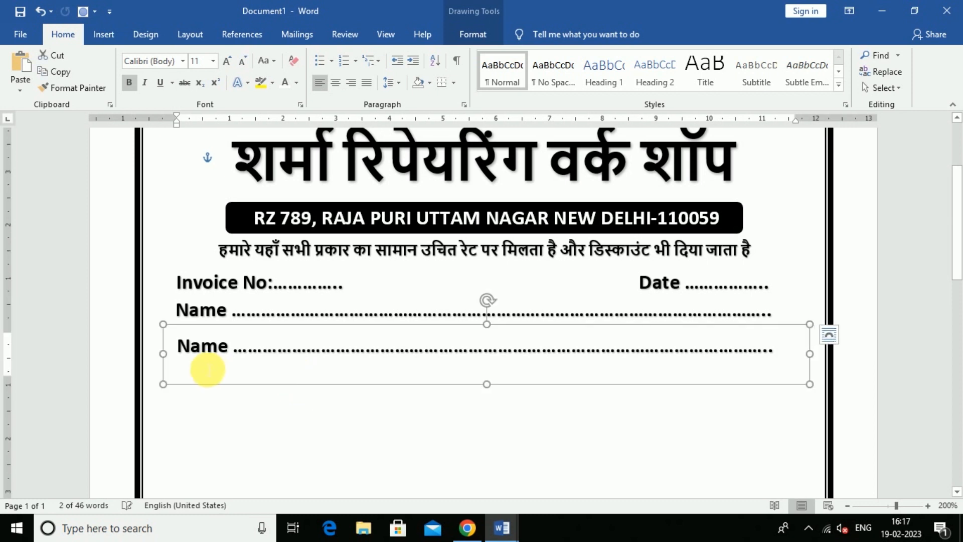
key(Up)
key(Up)
key(Up)
key(Up)
key(Up)
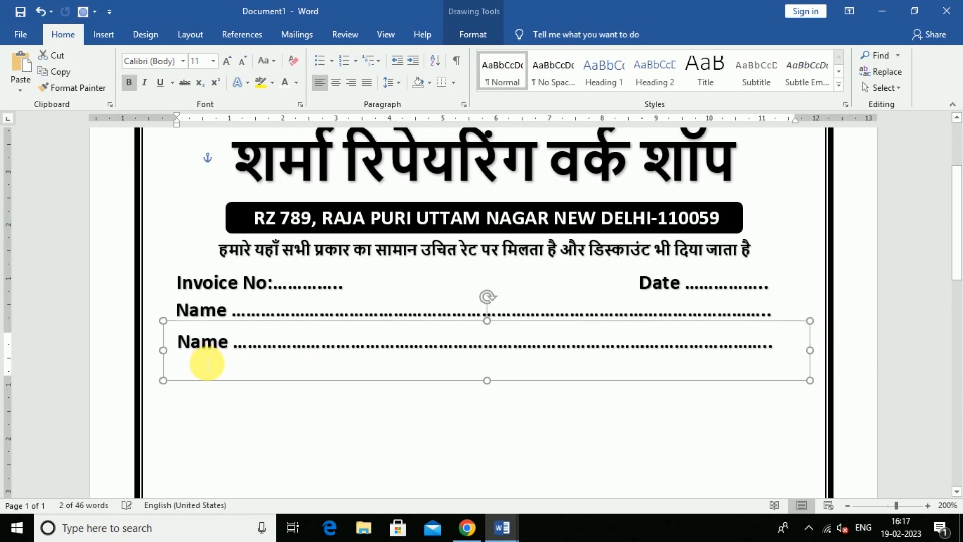
click(229, 351)
key(BackSpace)
key(BackSpace)
key(BackSpace)
key(BackSpace)
text(Address)
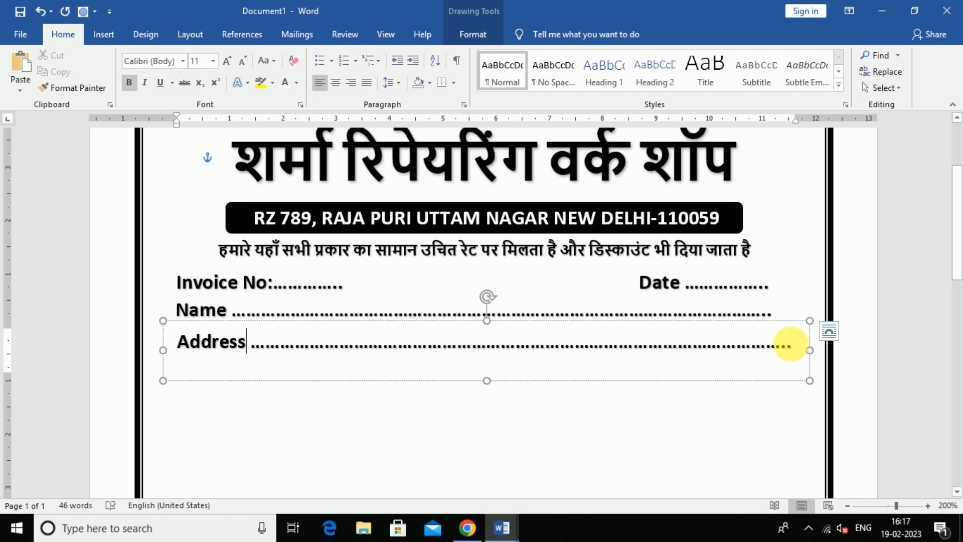
key(BackSpace)
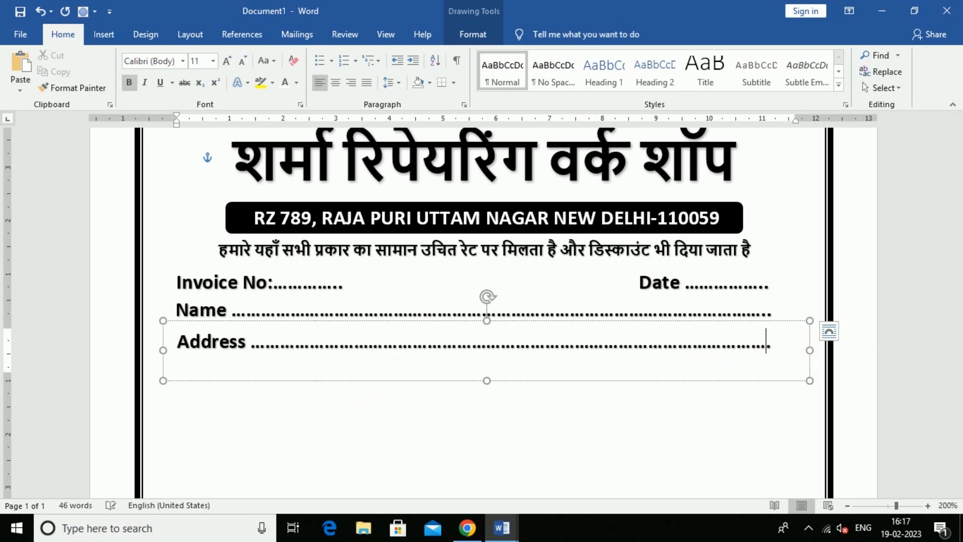
click(583, 435)
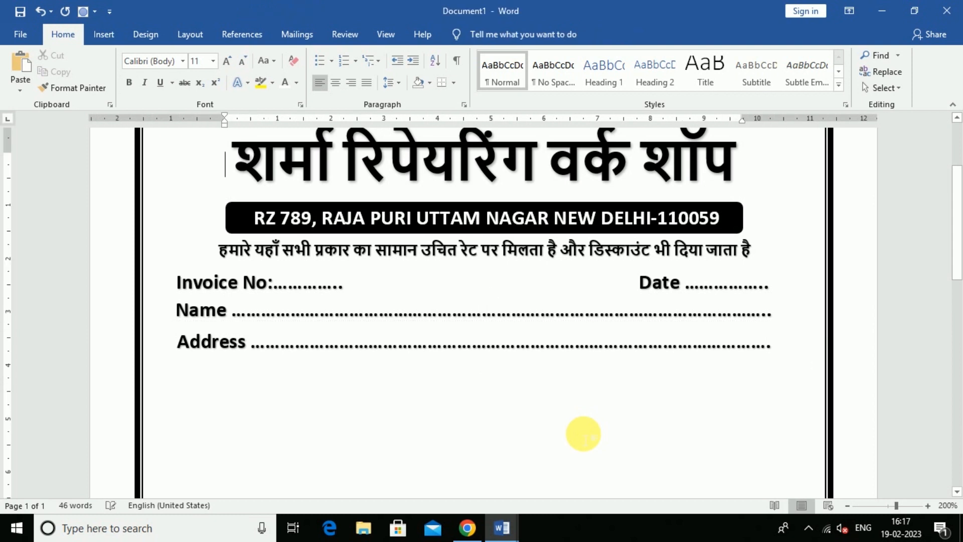
scroll(583, 434, down, 1)
scroll(584, 436, up, 4)
scroll(587, 436, down, 3)
scroll(588, 439, up, 3)
scroll(585, 437, down, 3)
scroll(587, 440, up, 3)
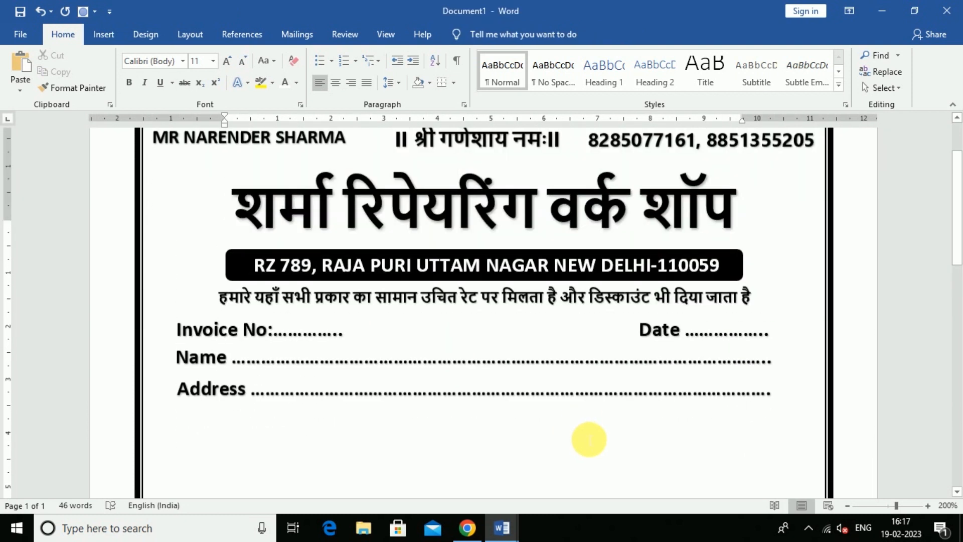
scroll(613, 399, down, 2)
scroll(673, 444, up, 3)
scroll(652, 417, down, 1)
scroll(617, 391, down, 3)
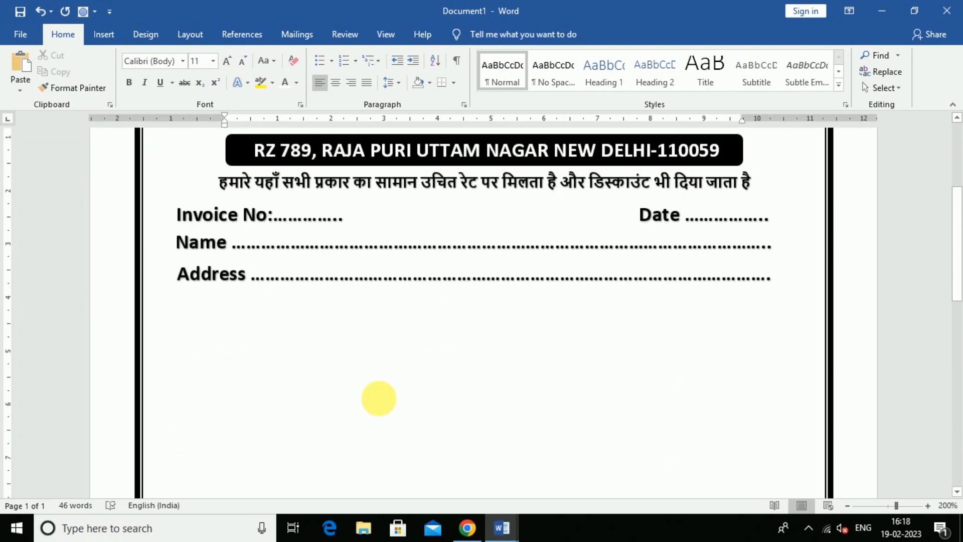
Look through the finished invoice sharma sample for reference.
mouse_move(501, 528)
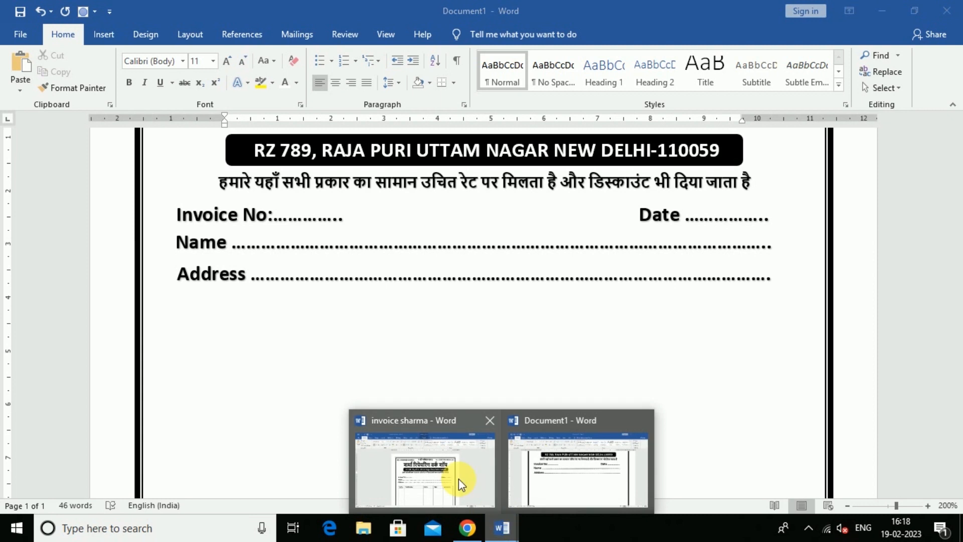
click(458, 484)
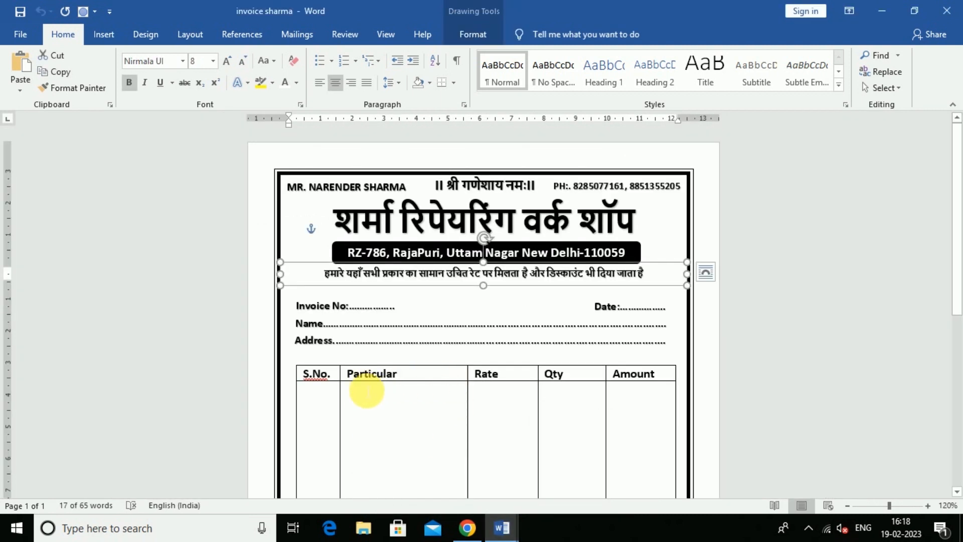
scroll(328, 387, down, 2)
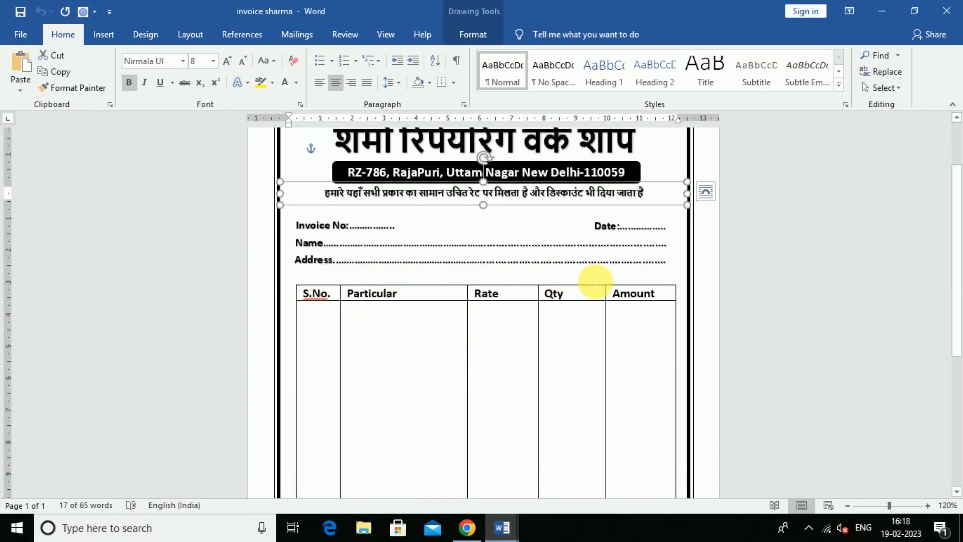
scroll(615, 415, down, 3)
scroll(615, 413, up, 3)
scroll(616, 413, down, 3)
scroll(615, 412, up, 3)
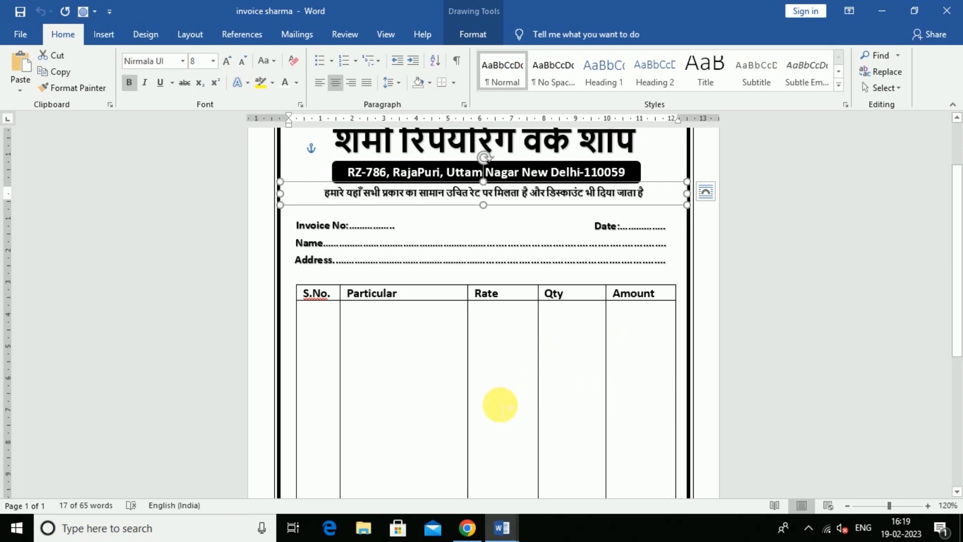
Return to Document1 and place the insertion point below the Address line.
mouse_move(500, 534)
click(570, 494)
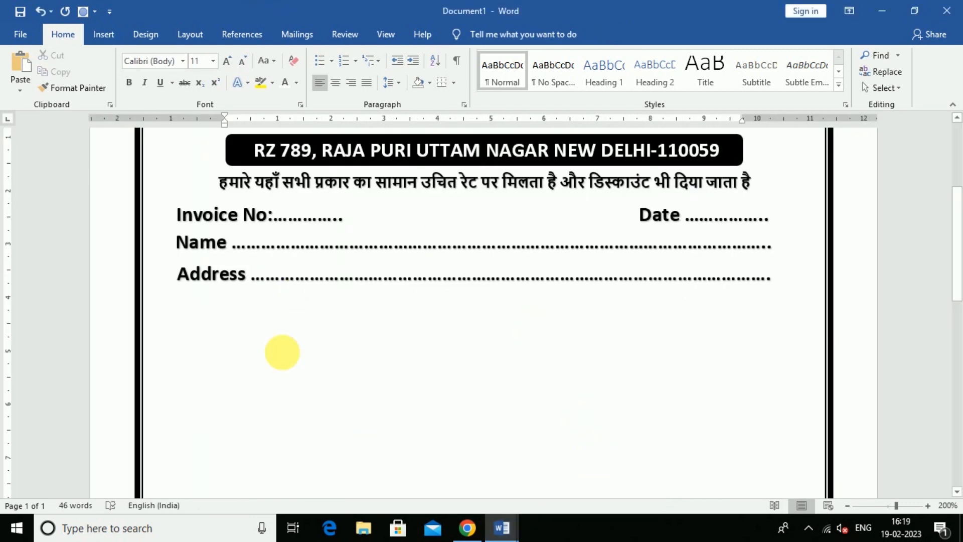
scroll(272, 400, up, 2)
scroll(272, 400, down, 3)
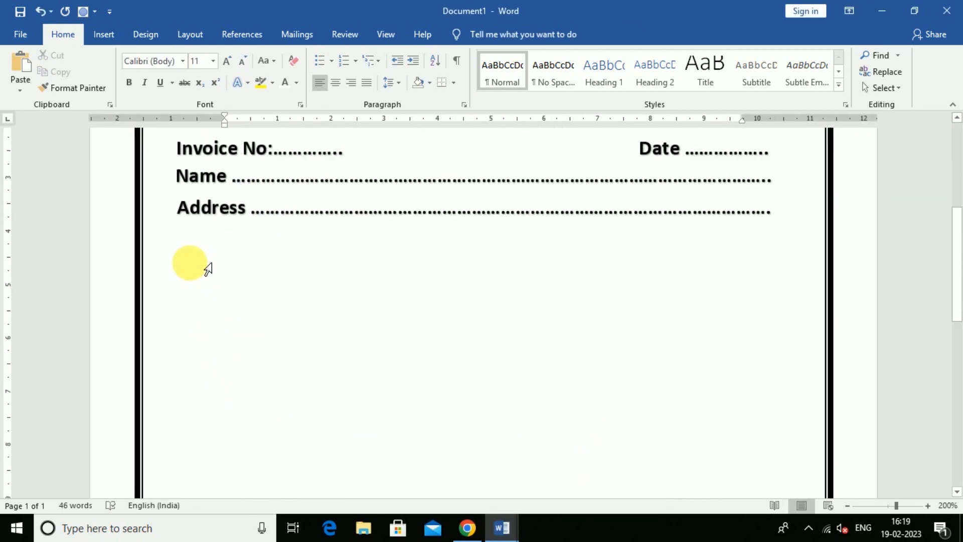
scroll(221, 261, up, 3)
double_click(221, 260)
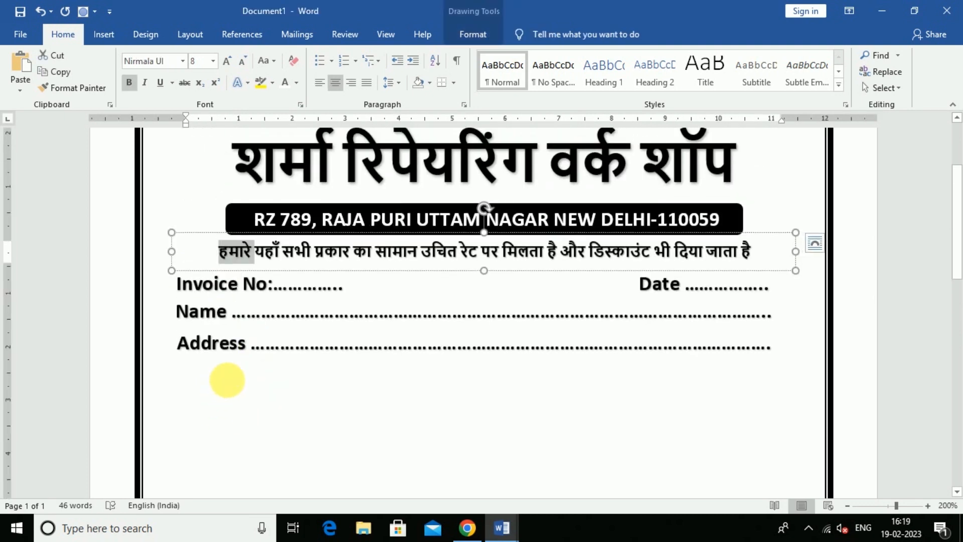
click(239, 396)
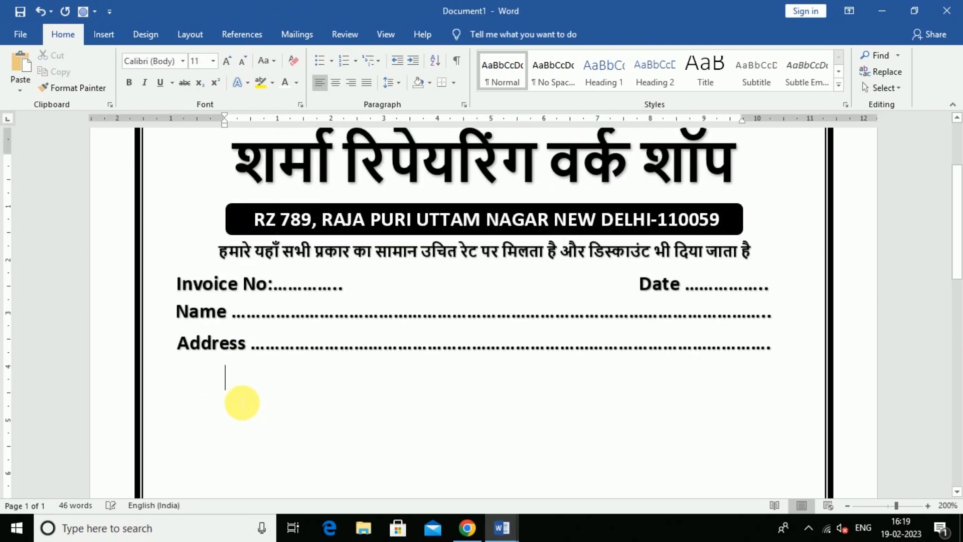
scroll(321, 381, down, 4)
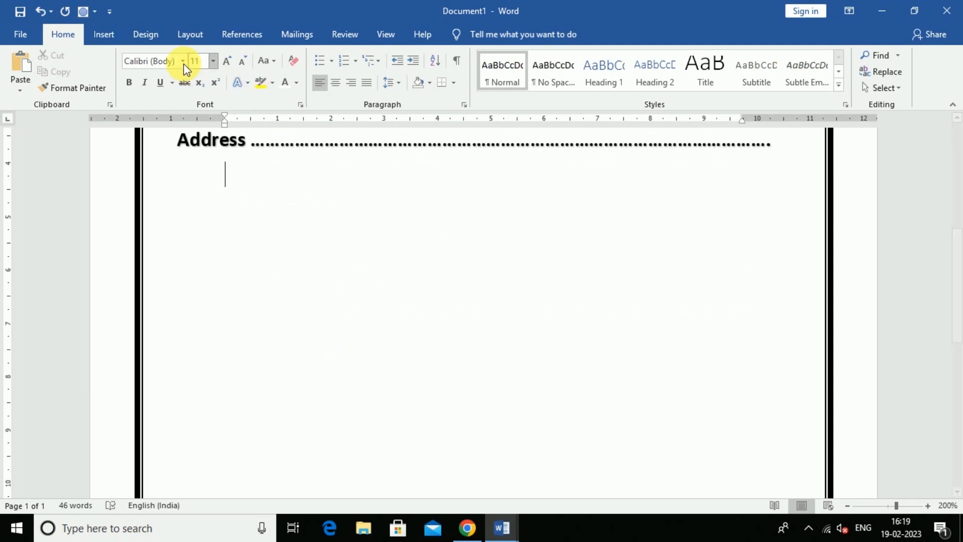
click(105, 35)
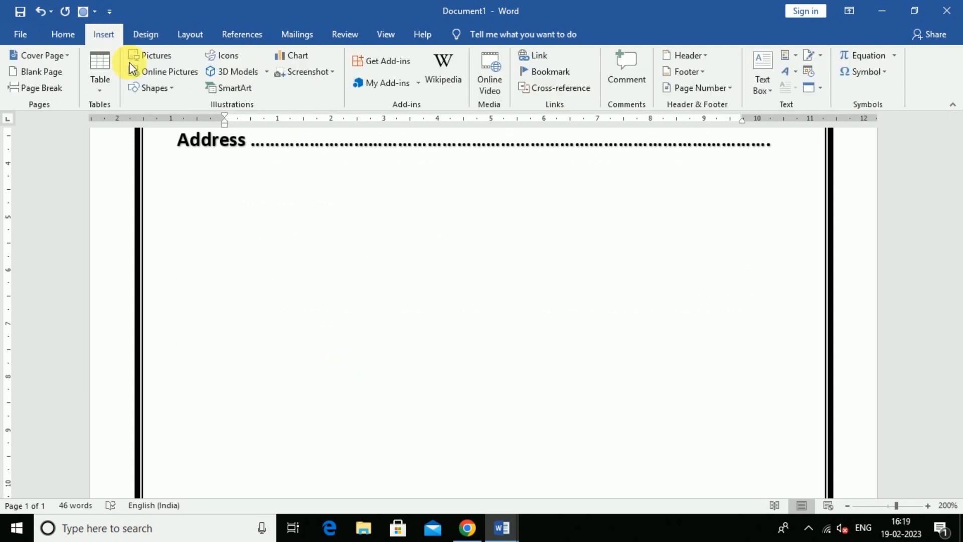
Insert a 5-column by 3-row table and stretch it toward the right border.
click(106, 90)
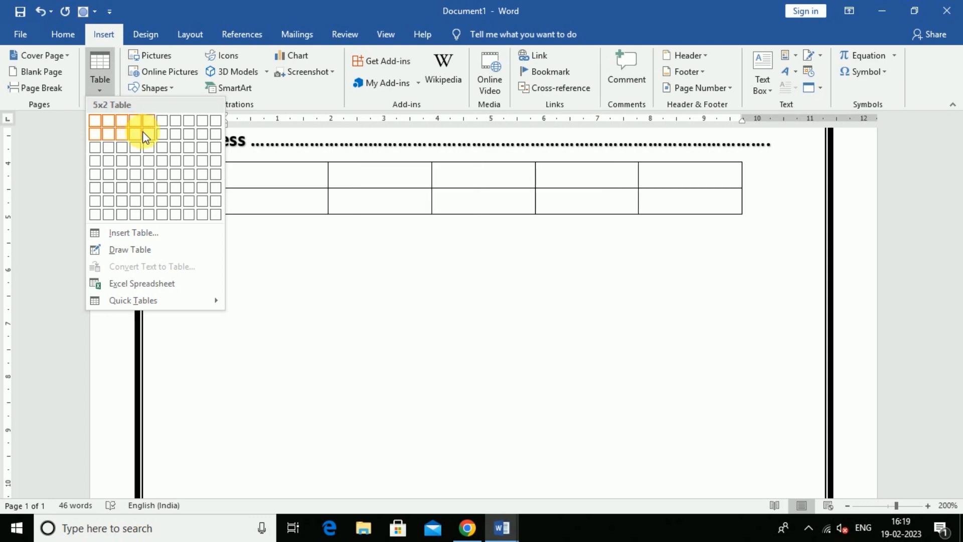
click(147, 148)
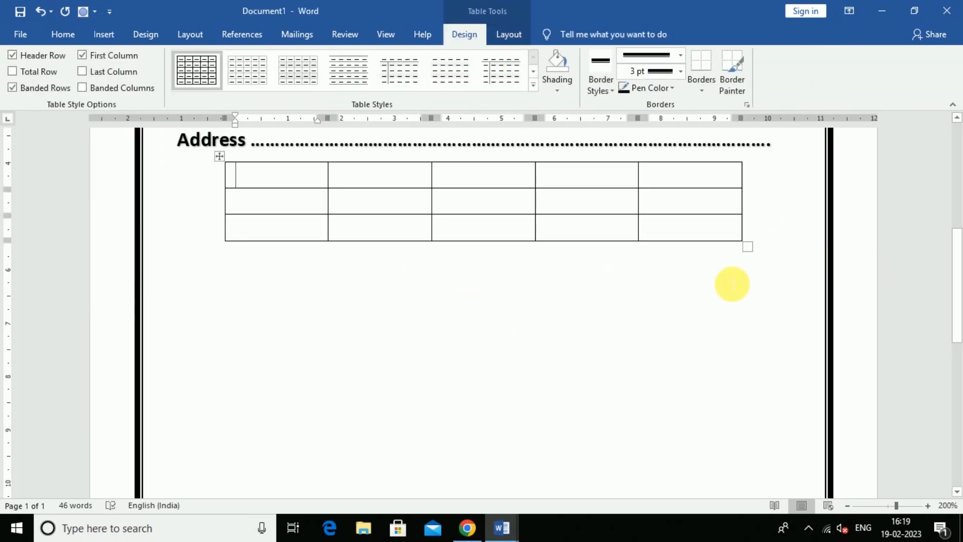
drag(753, 247, 809, 283)
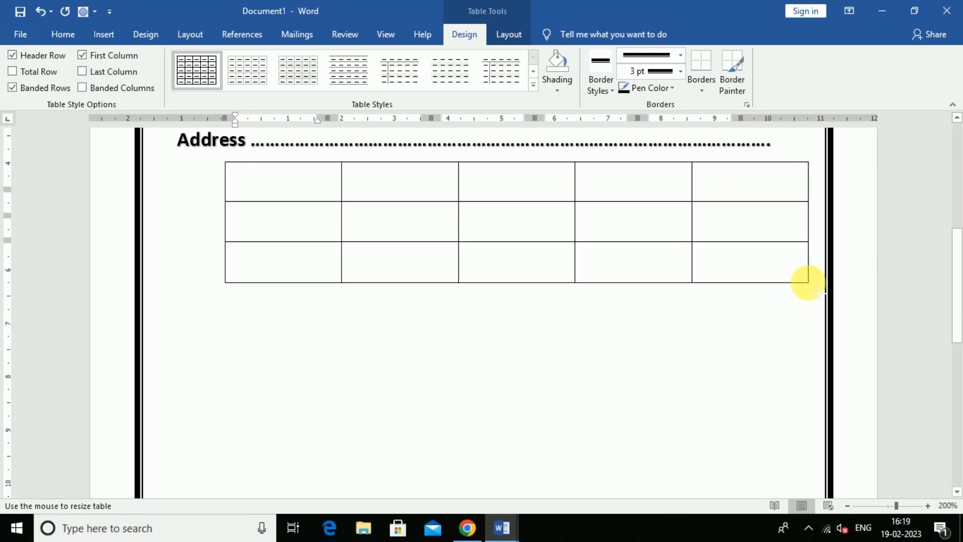
Reposition the table to sit just below the Address line.
click(230, 173)
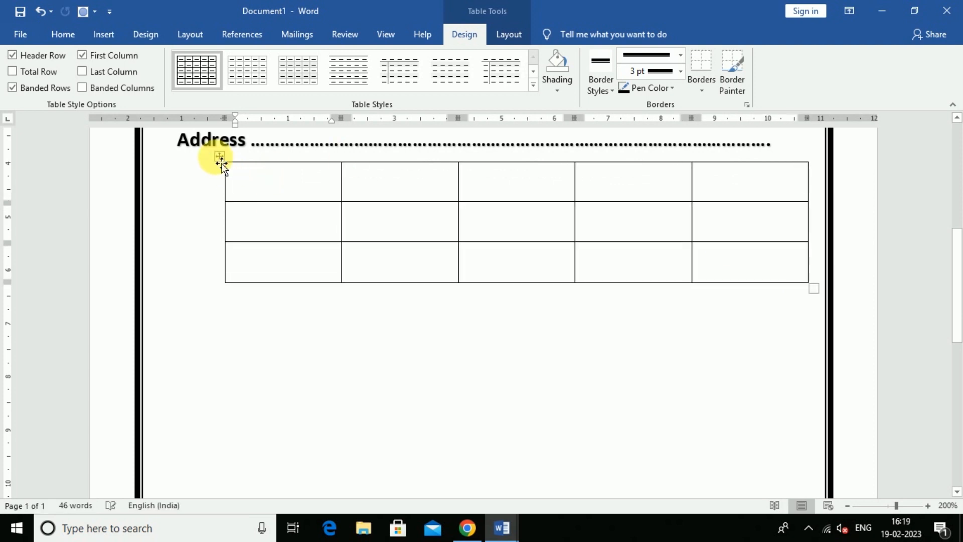
drag(183, 169, 181, 168)
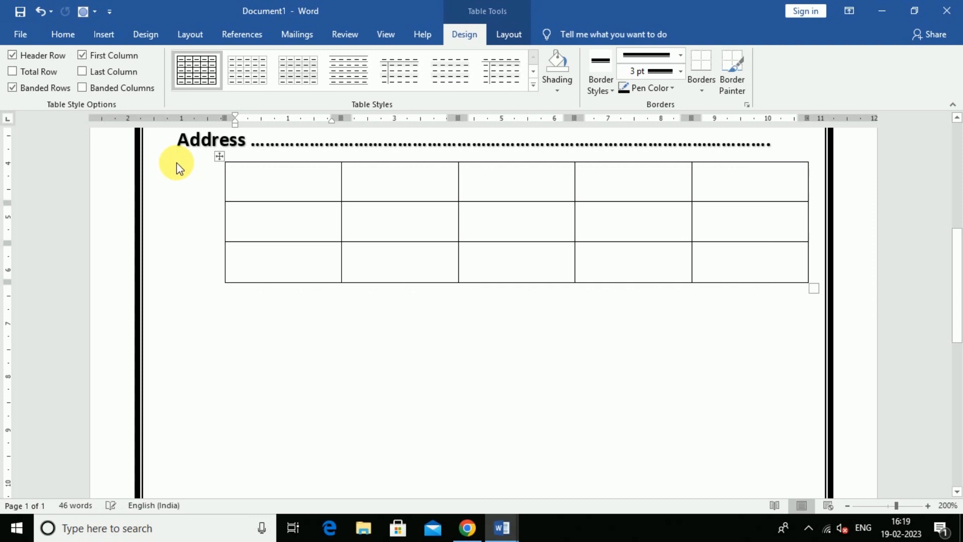
scroll(291, 291, up, 4)
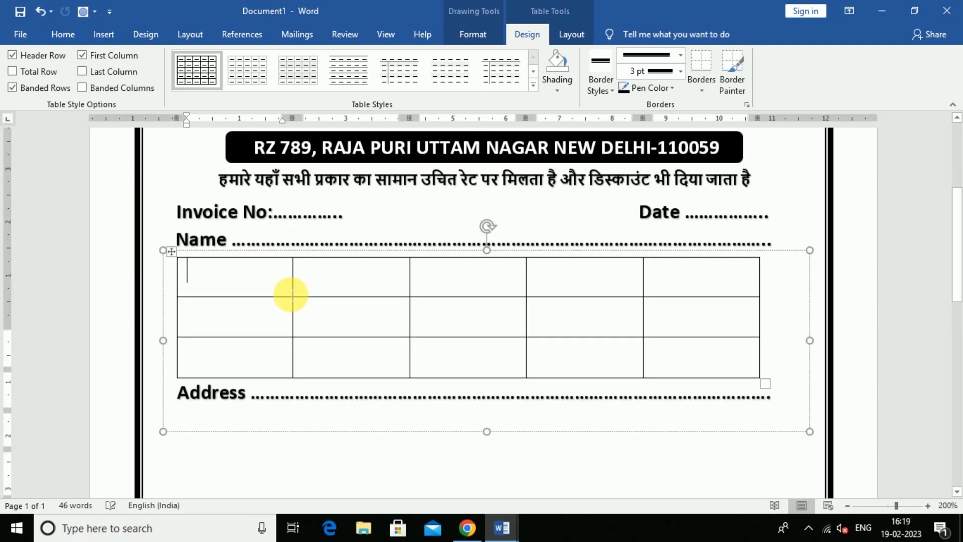
scroll(281, 291, down, 1)
mouse_move(175, 261)
mouse_down()
mouse_move(181, 429)
mouse_move(172, 426)
mouse_move(167, 419)
mouse_move(189, 398)
mouse_up()
scroll(232, 352, down, 5)
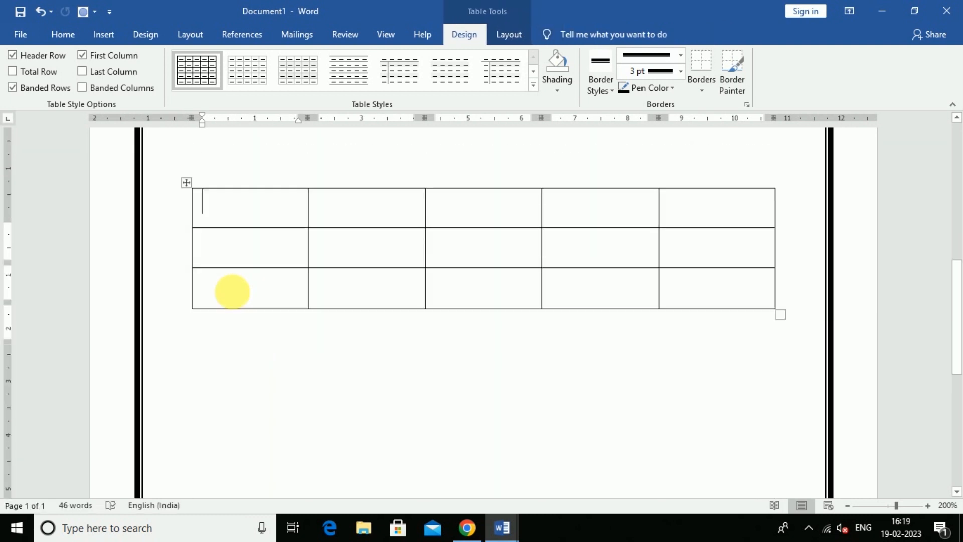
scroll(232, 291, up, 3)
drag(194, 354, 172, 247)
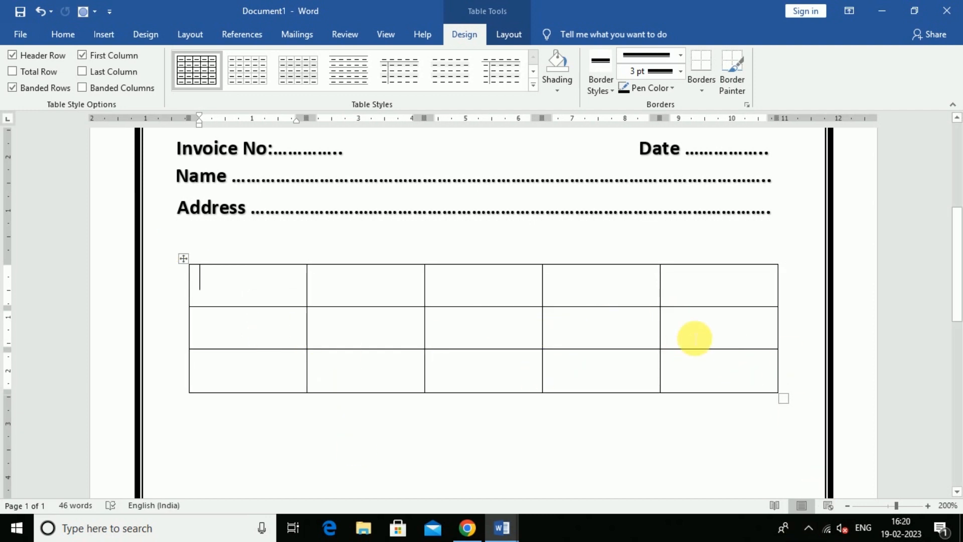
scroll(265, 357, down, 1)
scroll(271, 353, up, 1)
scroll(282, 352, down, 1)
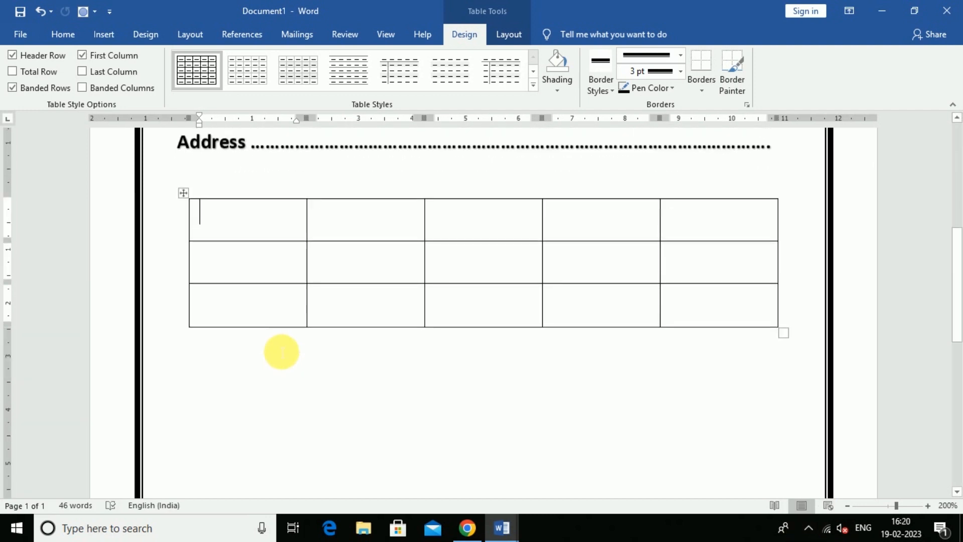
click(467, 526)
mouse_move(502, 527)
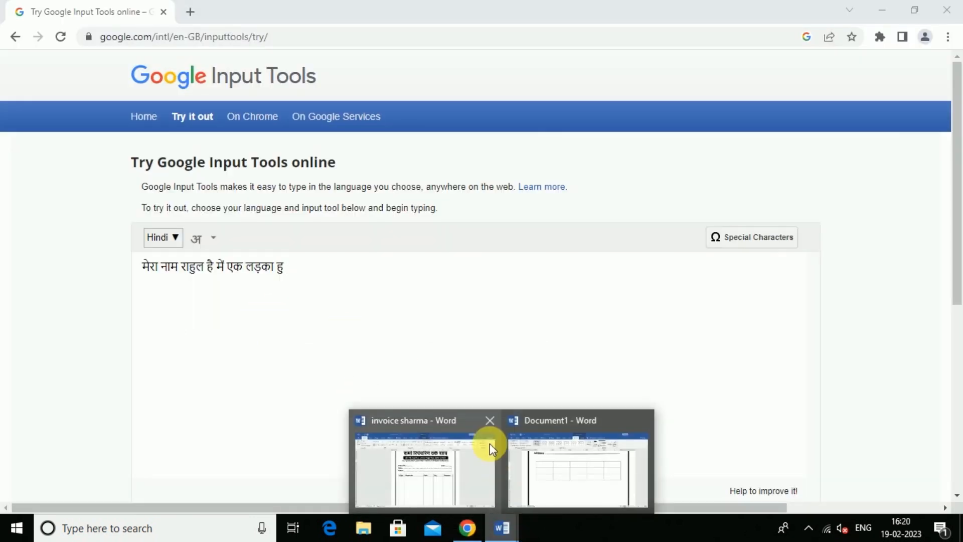
click(459, 484)
scroll(396, 291, up, 1)
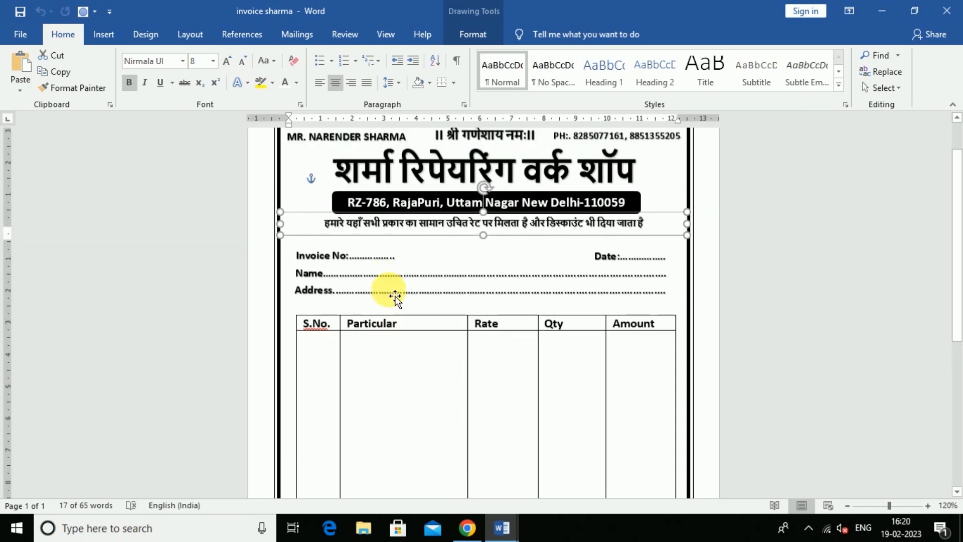
scroll(396, 297, down, 1)
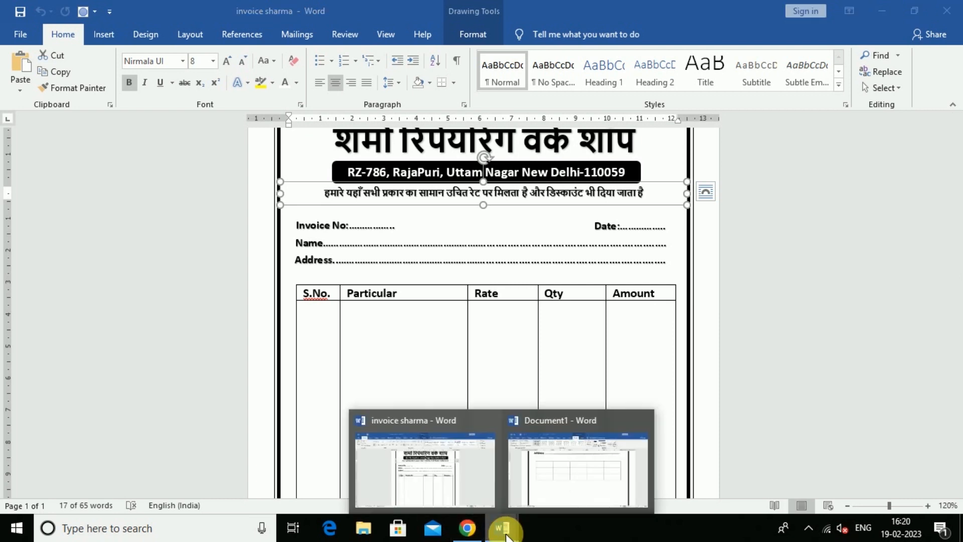
click(540, 484)
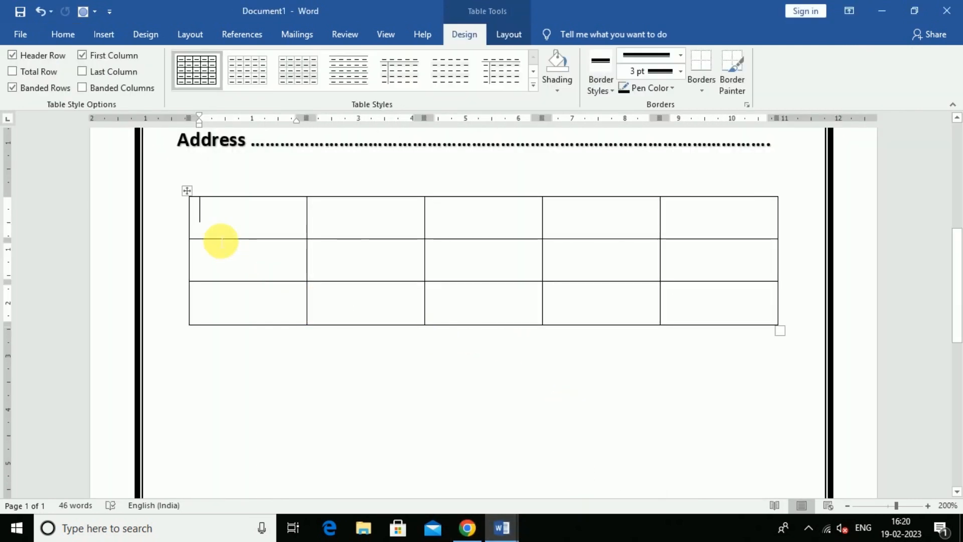
Type the headings S.No., Particular, Rate, Qty and Amount in the first row and bold them.
text(S.No.)
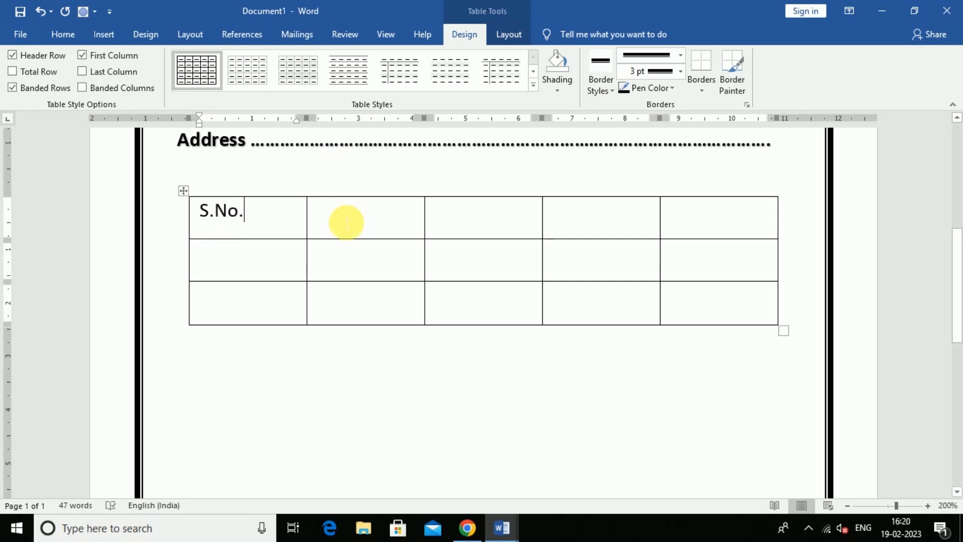
key(Tab)
text(Par)
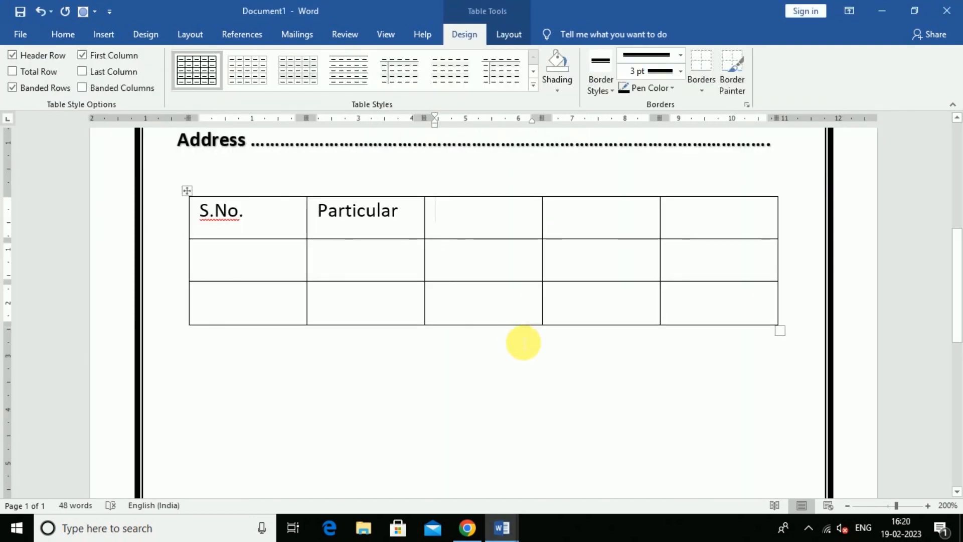
text(ra)
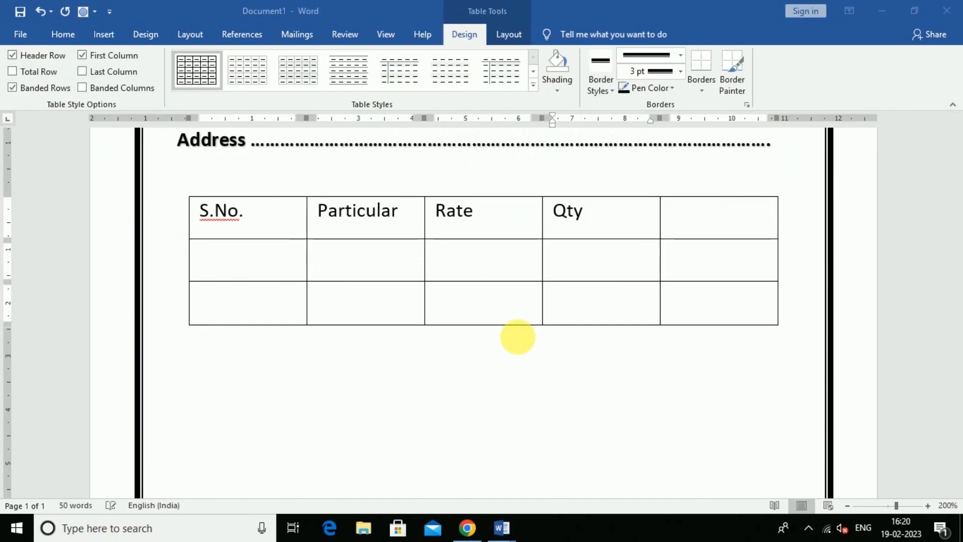
key(Tab)
text(Amount)
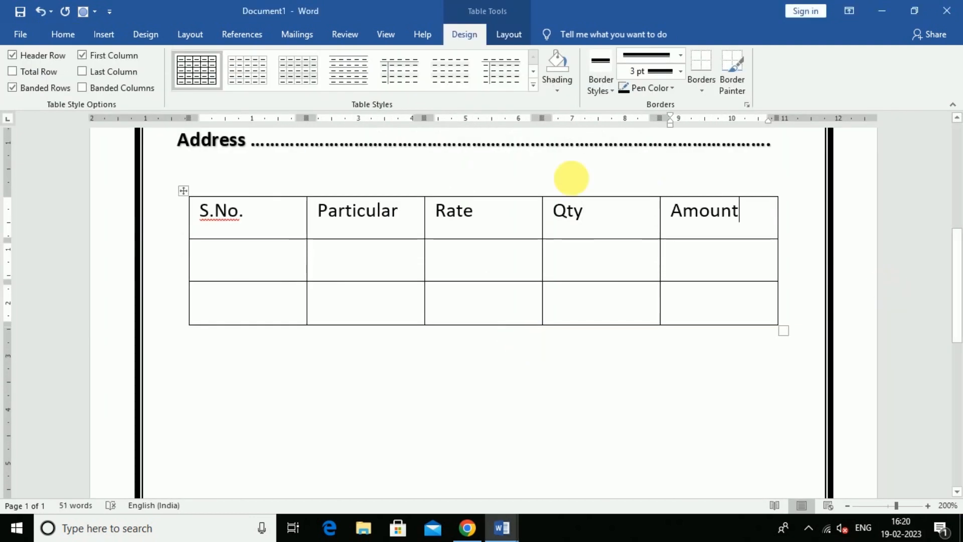
drag(762, 223, 272, 218)
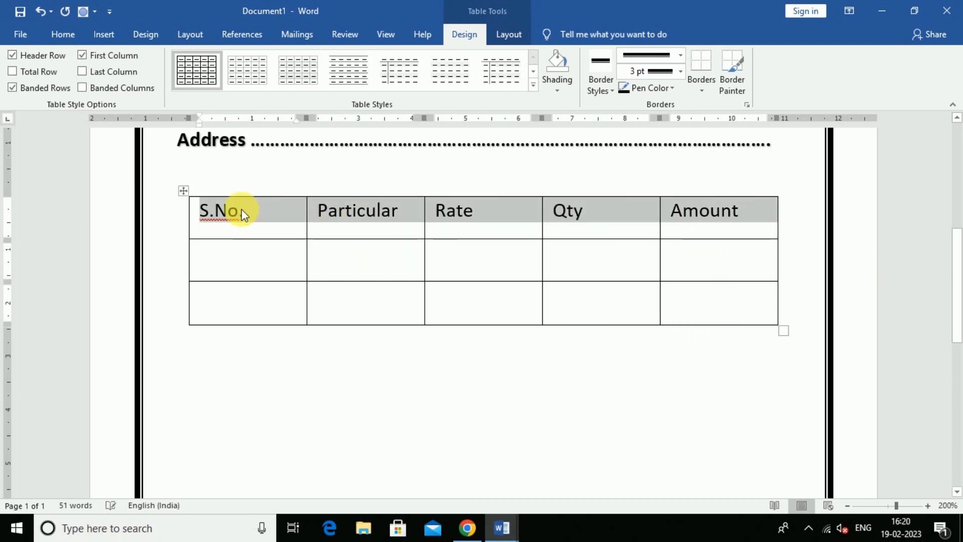
key(ctrl+b)
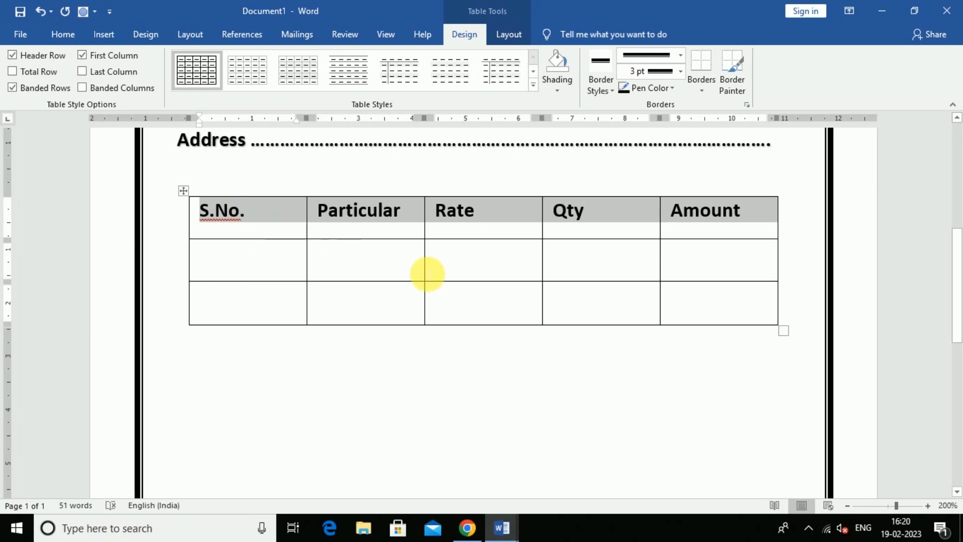
click(367, 271)
Insert additional blank rows below the table's last row.
scroll(490, 329, down, 3)
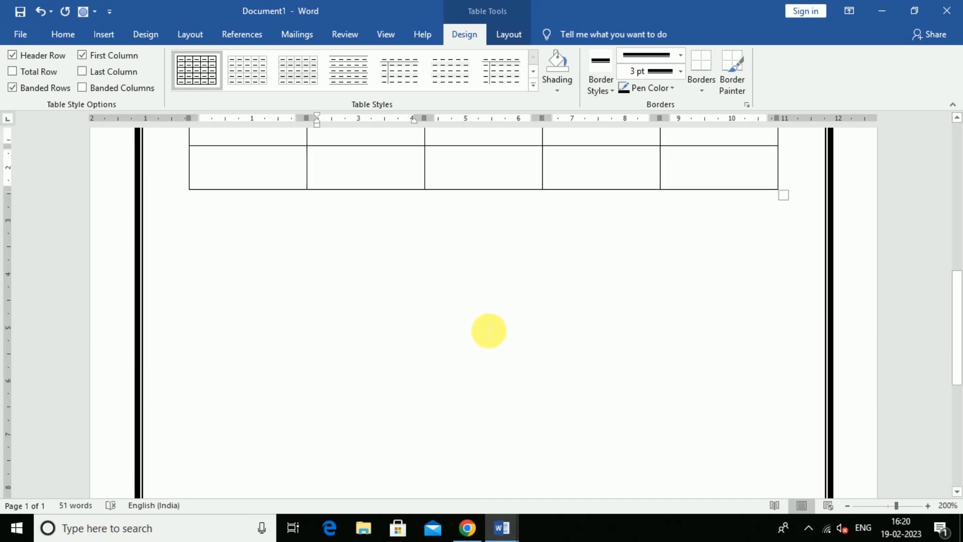
scroll(441, 323, up, 3)
scroll(266, 318, down, 3)
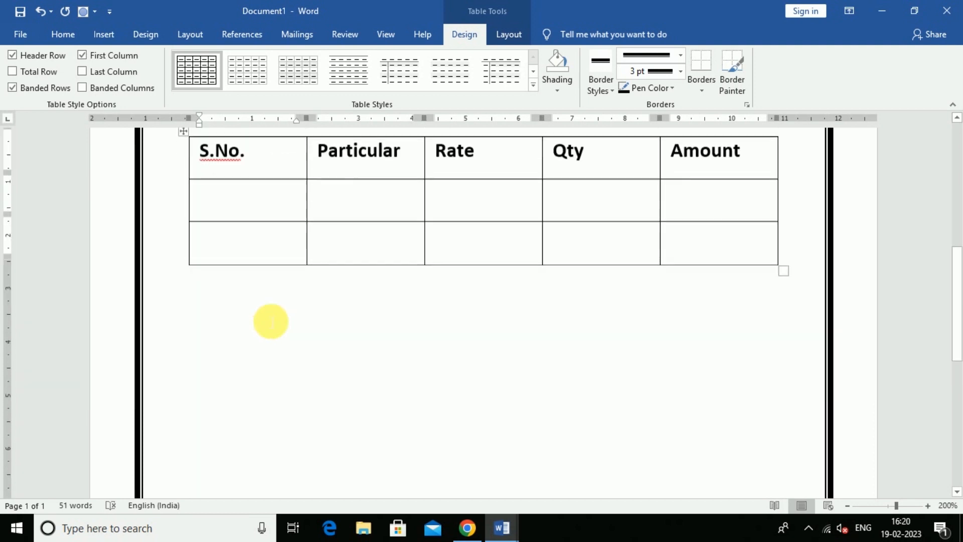
click(187, 262)
click(186, 260)
click(186, 261)
click(186, 260)
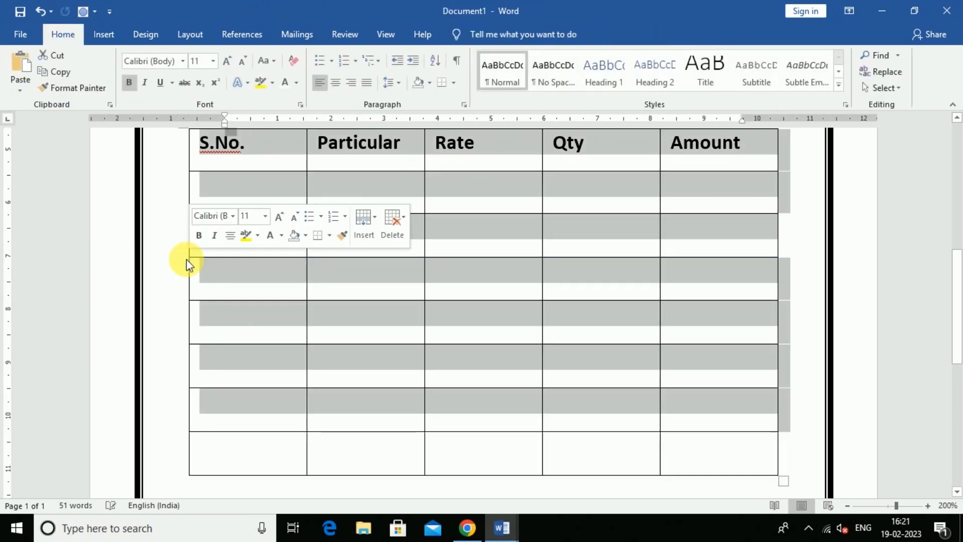
scroll(291, 301, down, 5)
scroll(347, 304, up, 5)
click(215, 258)
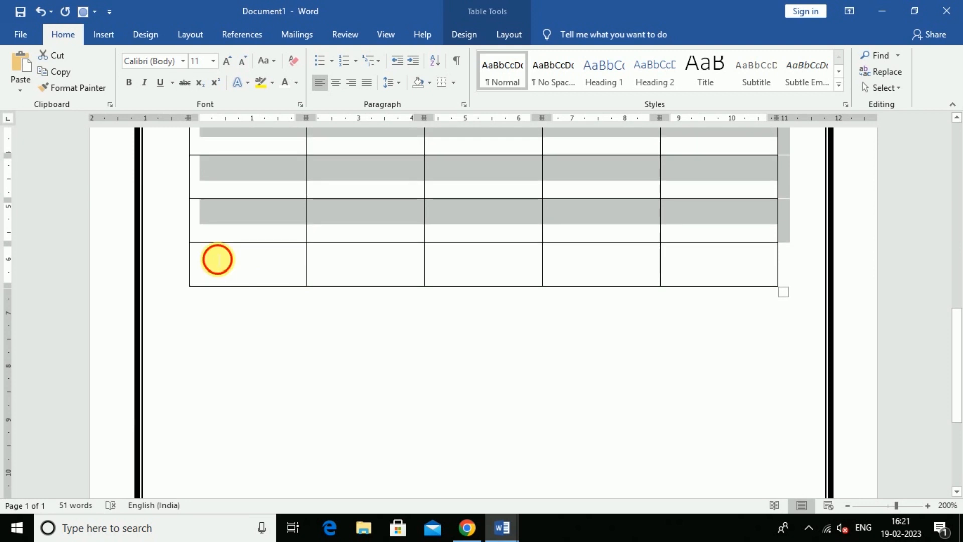
click(184, 287)
click(185, 287)
click(184, 287)
click(184, 287)
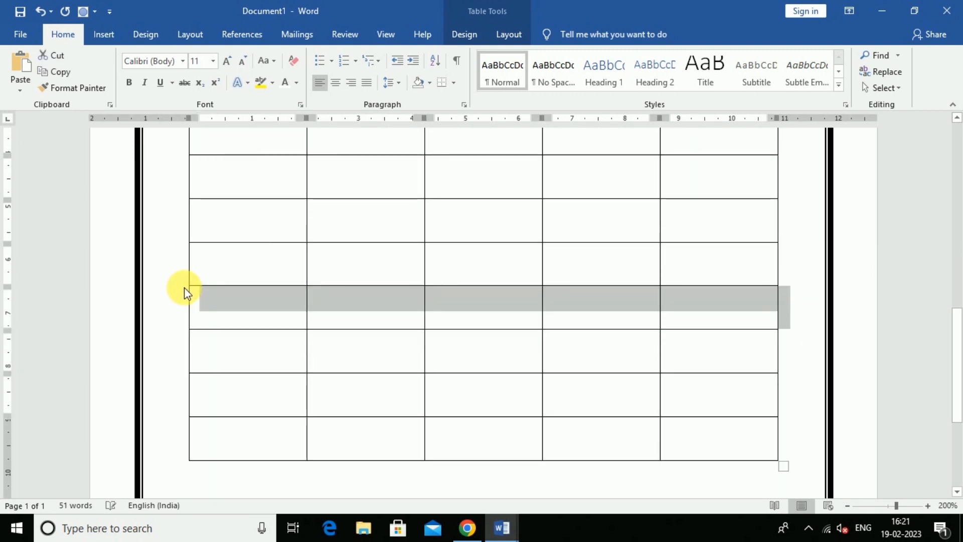
Select the empty S.No. cells below the header row.
key(ctrl+a)
scroll(296, 304, down, 4)
scroll(296, 304, up, 10)
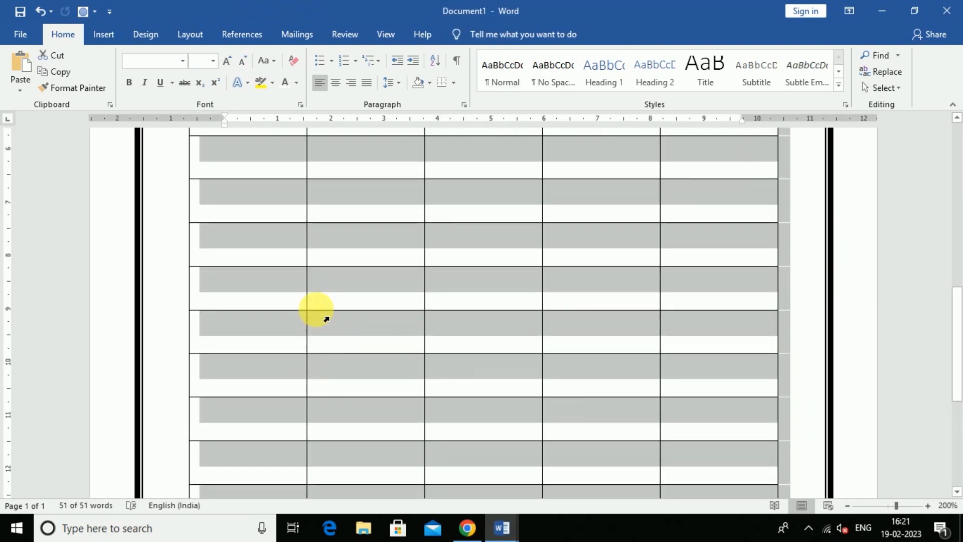
click(324, 321)
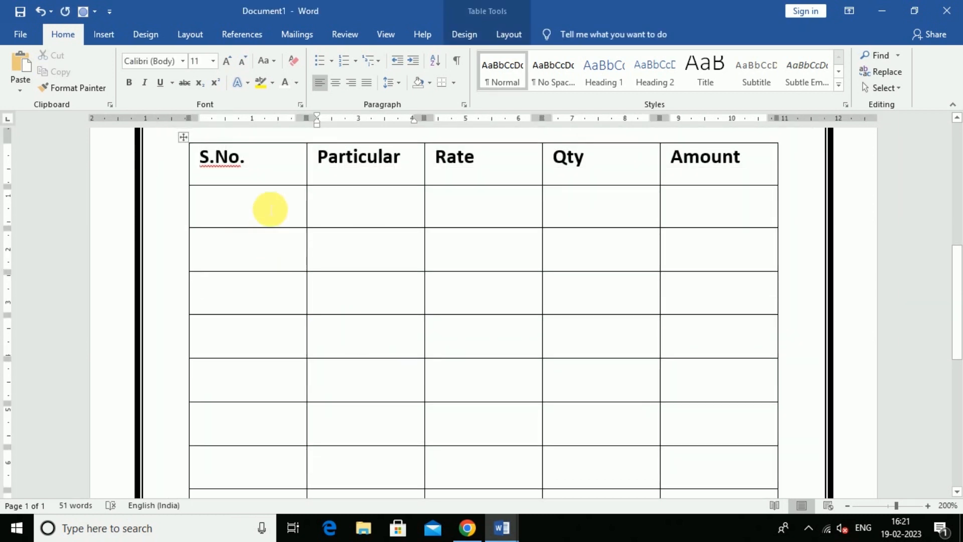
drag(270, 209, 258, 280)
scroll(281, 316, up, 3)
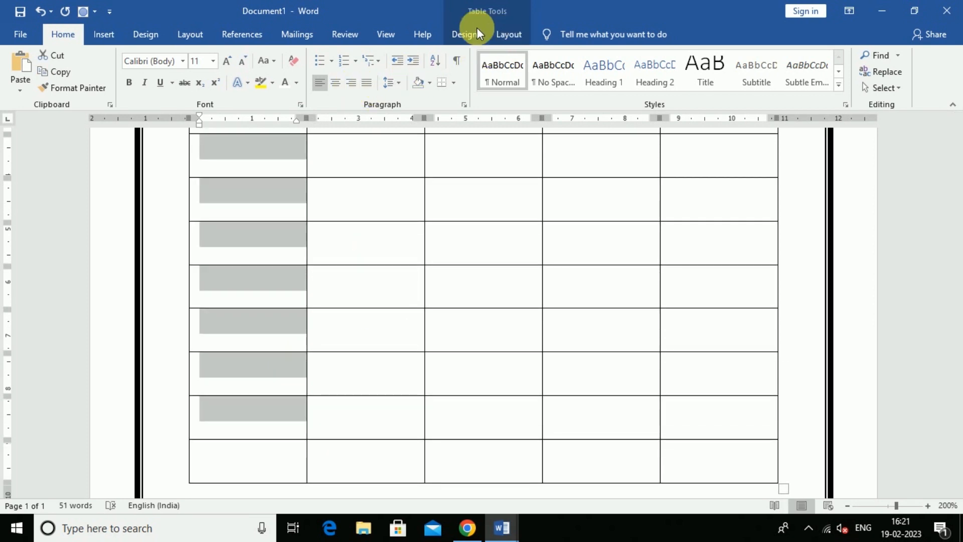
Merge the empty S.No. and Particular body cells into single tall cells.
click(508, 34)
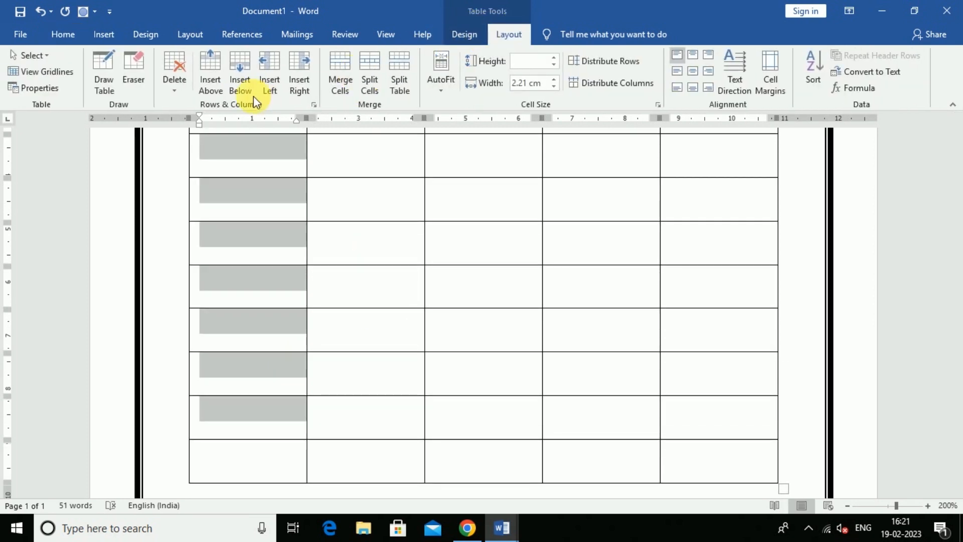
click(336, 65)
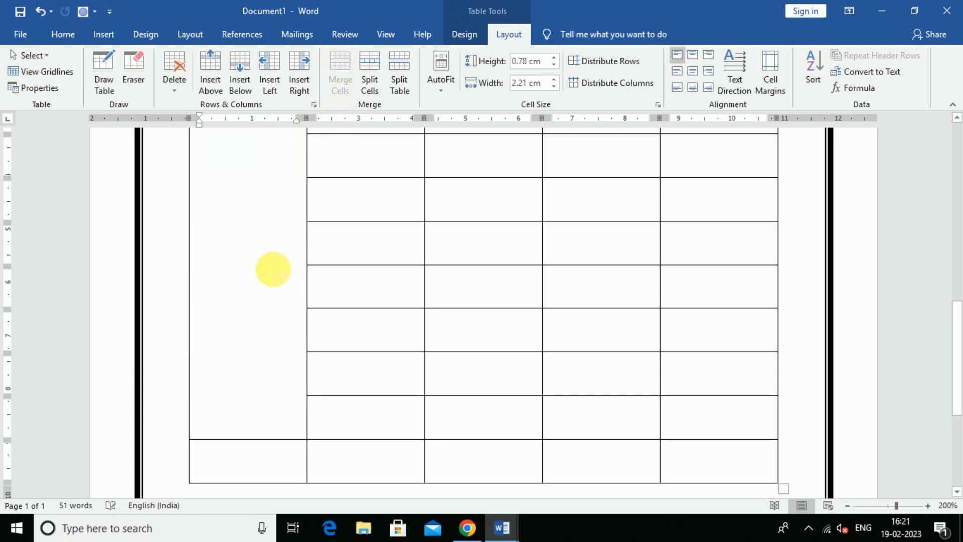
scroll(281, 417, up, 2)
drag(361, 240, 344, 193)
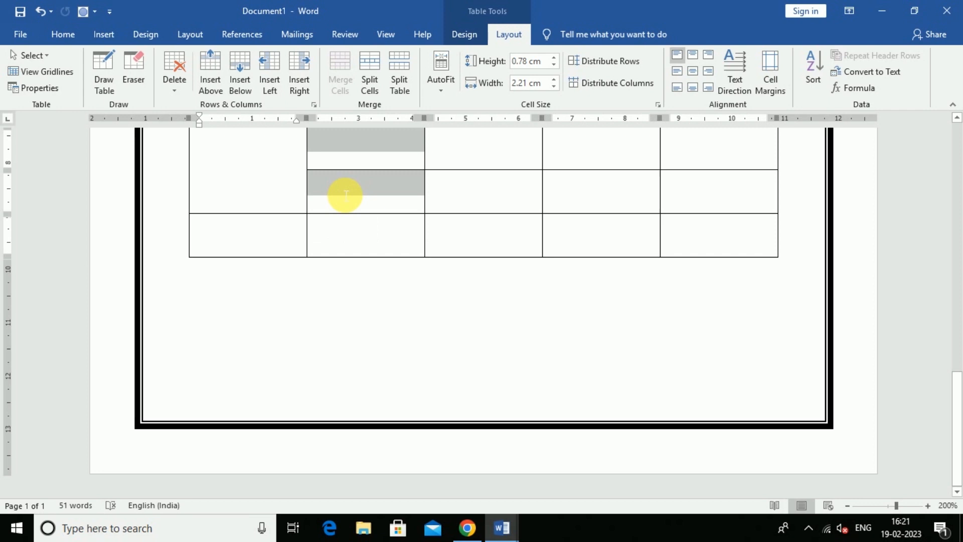
scroll(563, 337, up, 3)
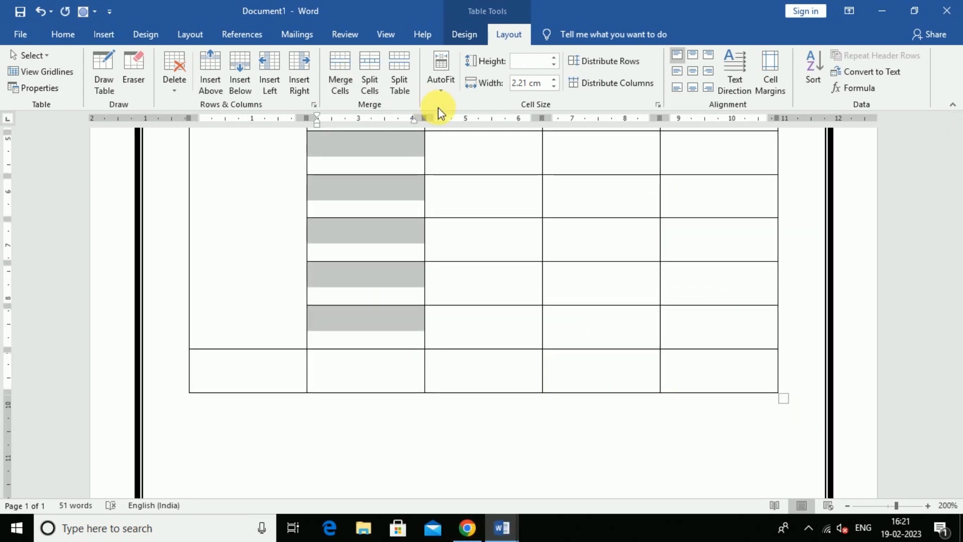
click(352, 72)
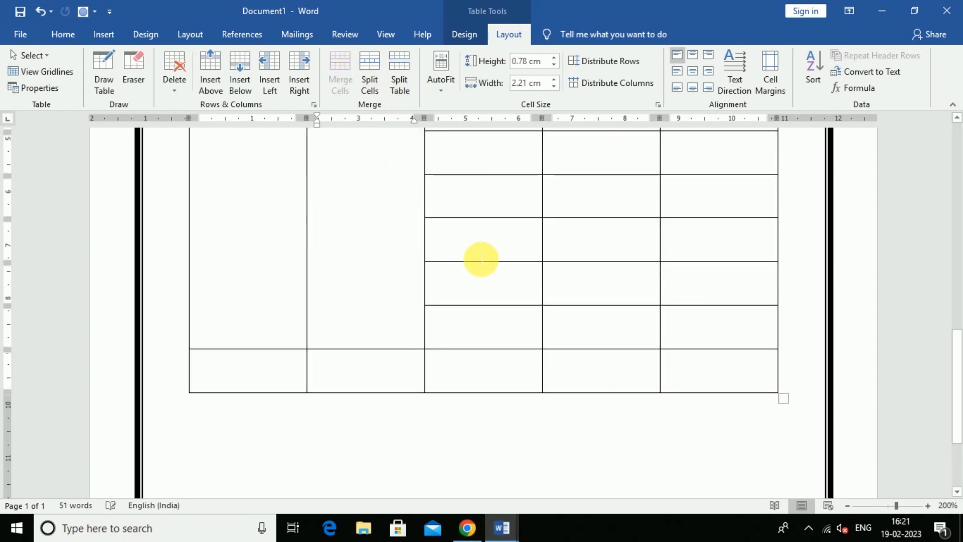
Merge the empty Rate and Qty body cells into single tall cells.
scroll(479, 257, up, 3)
scroll(502, 263, up, 2)
drag(490, 212, 486, 355)
click(350, 76)
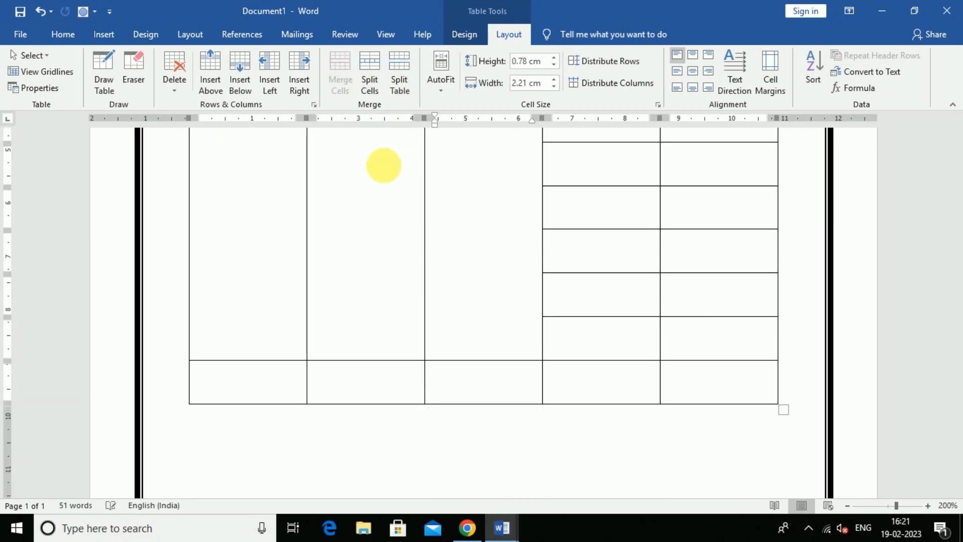
scroll(512, 344, up, 4)
drag(605, 293, 581, 204)
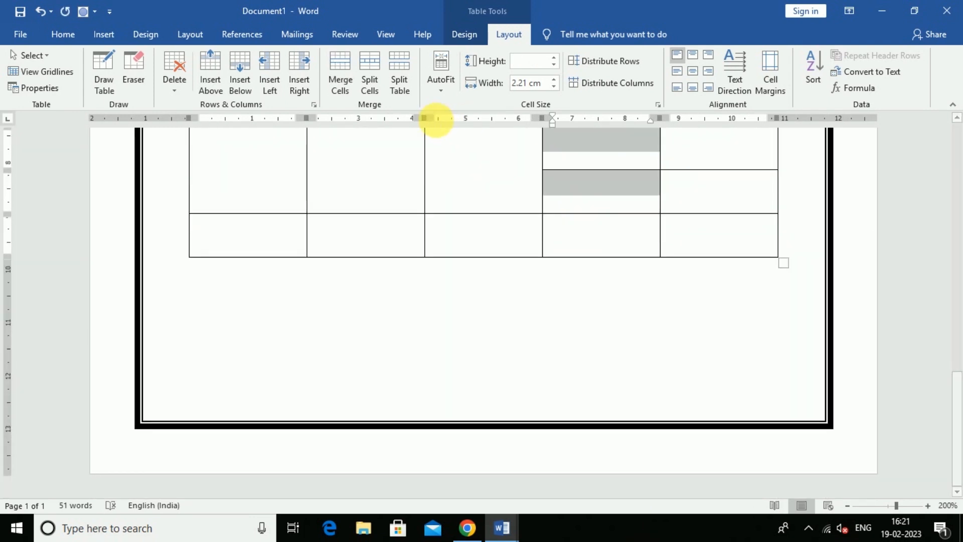
click(335, 81)
Merge the empty Amount cells, then select all five cells of the last row.
scroll(713, 356, up, 2)
scroll(713, 357, up, 3)
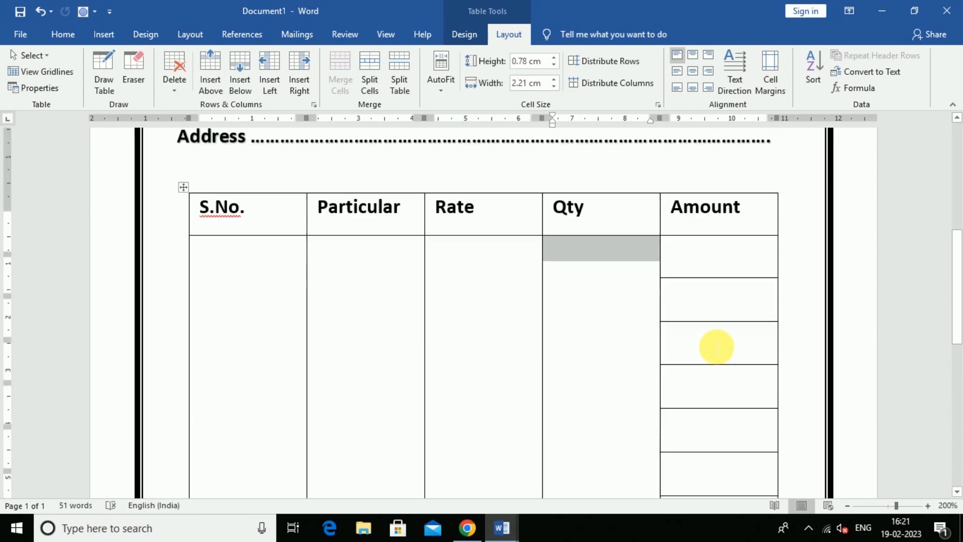
drag(721, 279, 716, 208)
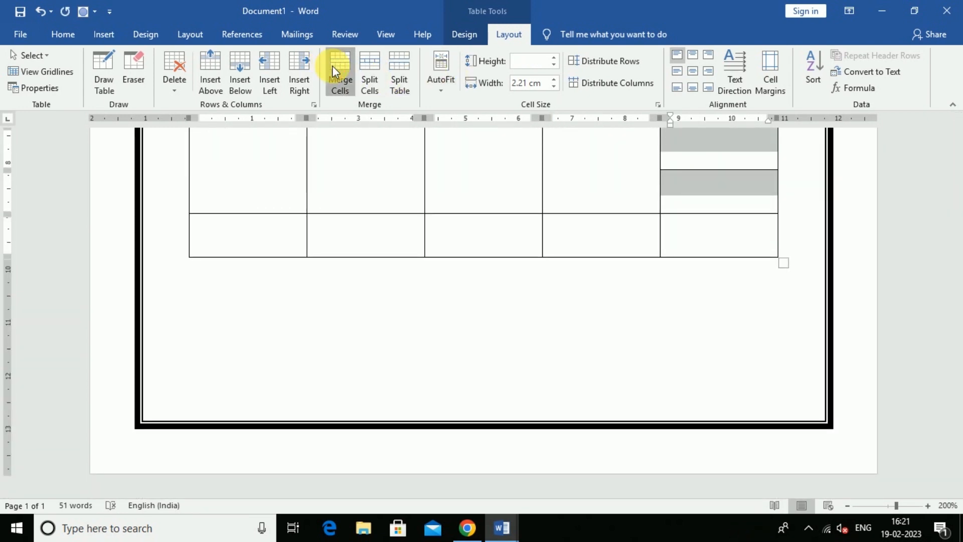
click(326, 62)
scroll(587, 273, up, 5)
scroll(588, 272, up, 2)
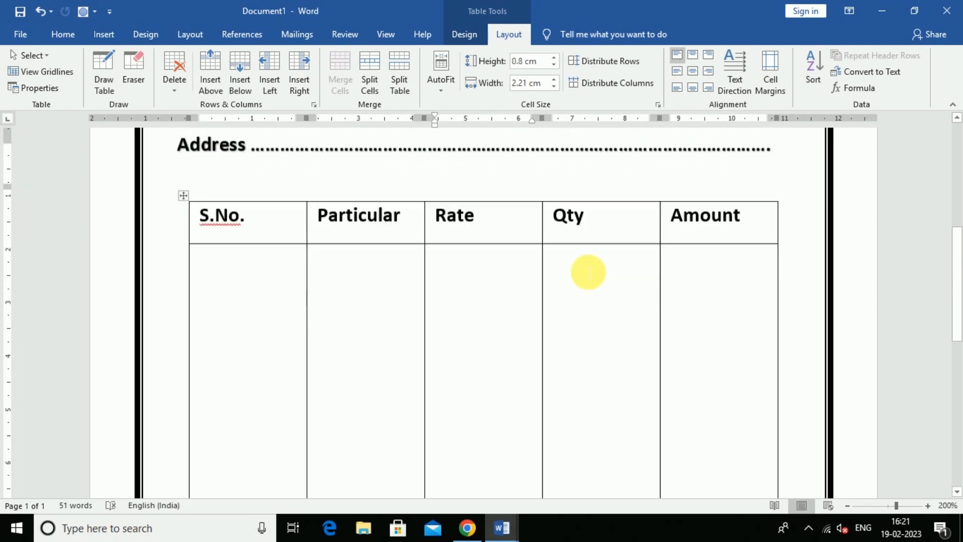
scroll(588, 273, down, 8)
drag(278, 379, 748, 385)
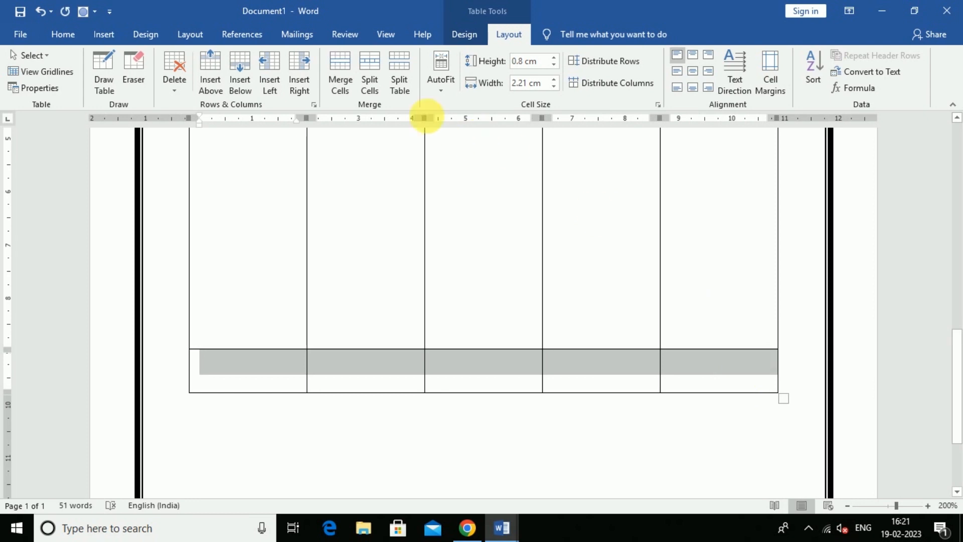
Merge only the first four cells of the last row, keeping the Amount cell separate.
click(339, 64)
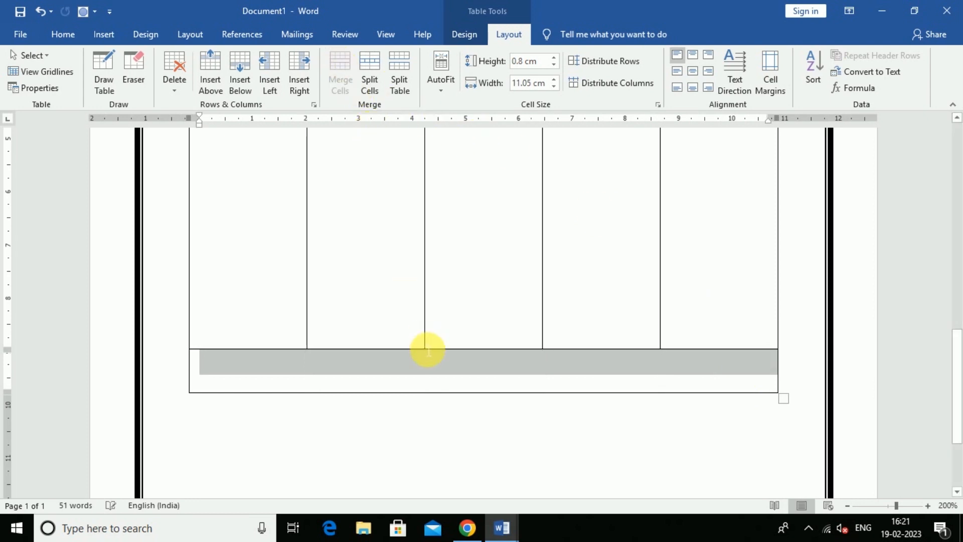
click(394, 376)
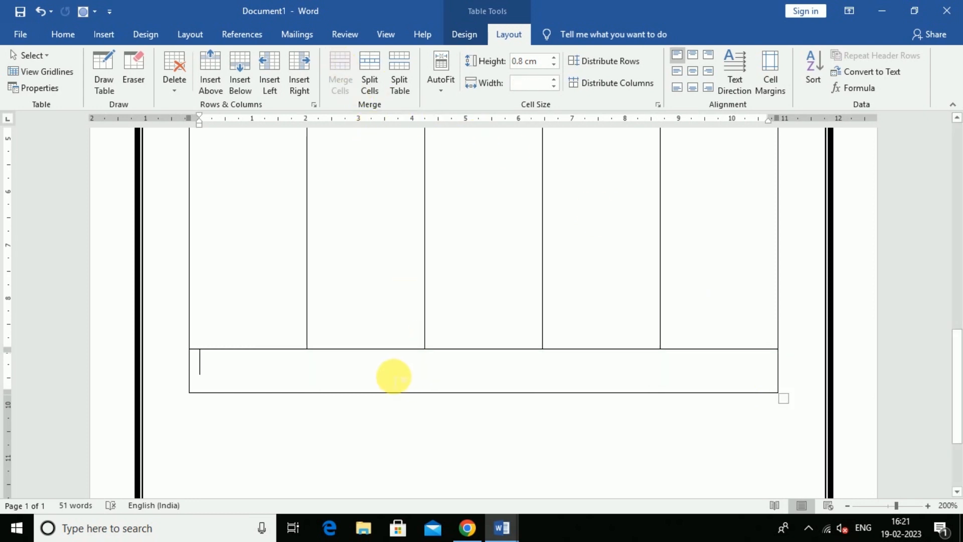
text(tot)
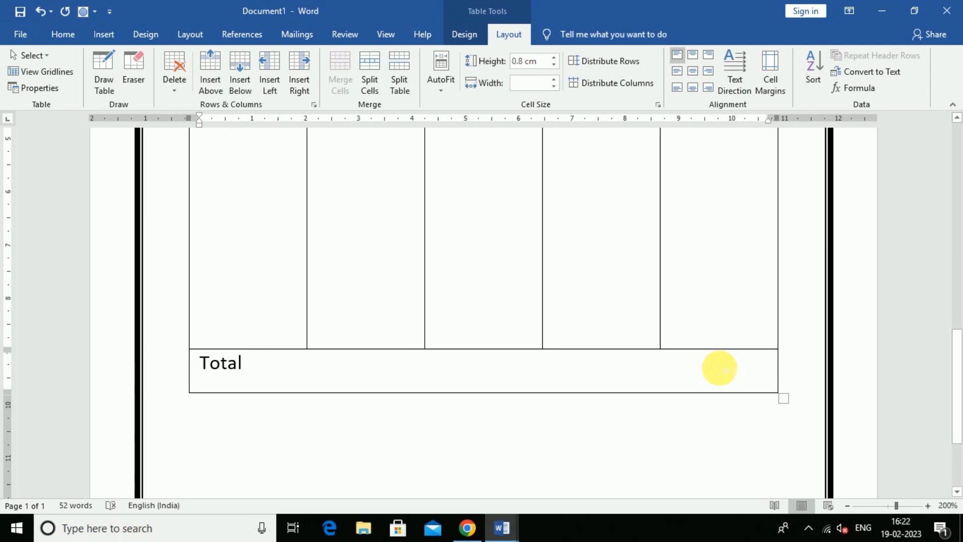
key(ctrl+z)
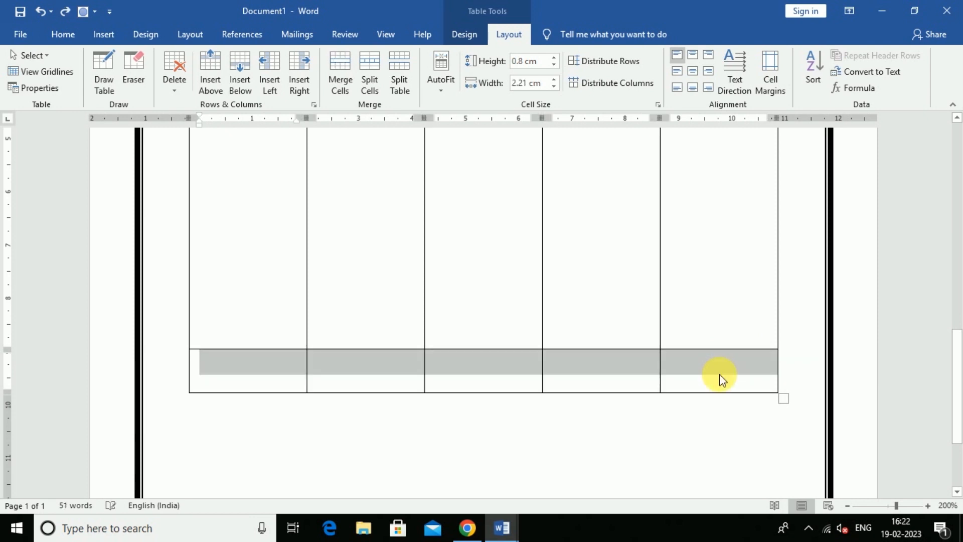
click(710, 376)
drag(249, 366, 608, 380)
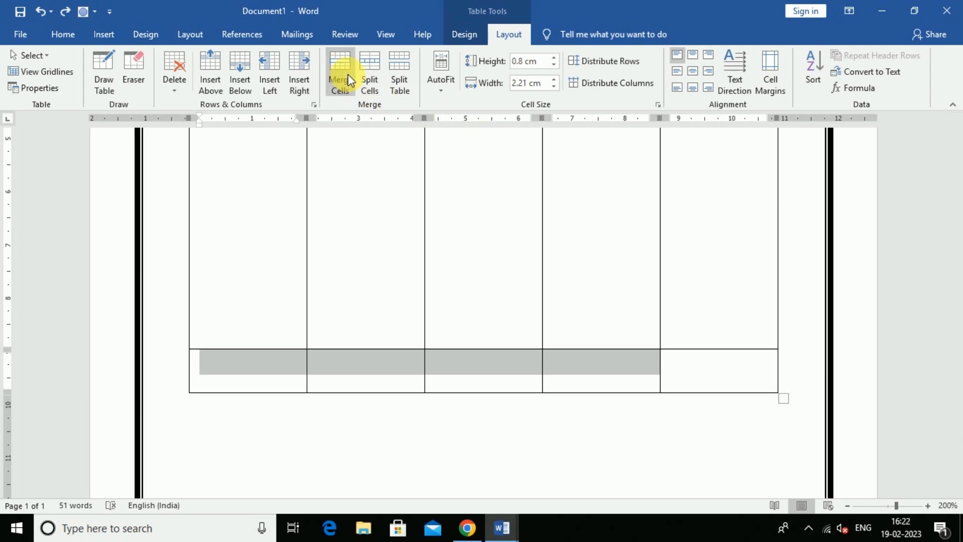
click(342, 79)
Enter 'Total' in the merged last-row cell.
click(551, 359)
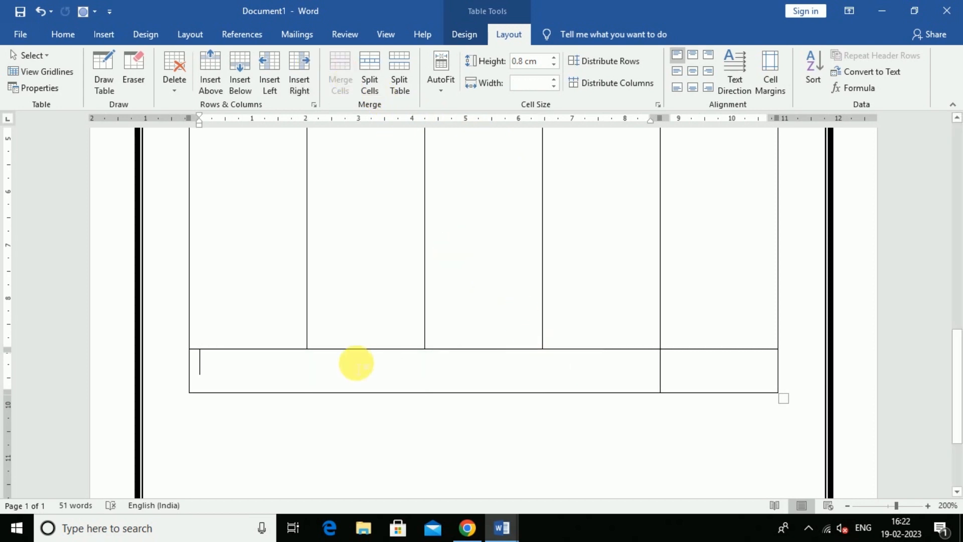
text(T)
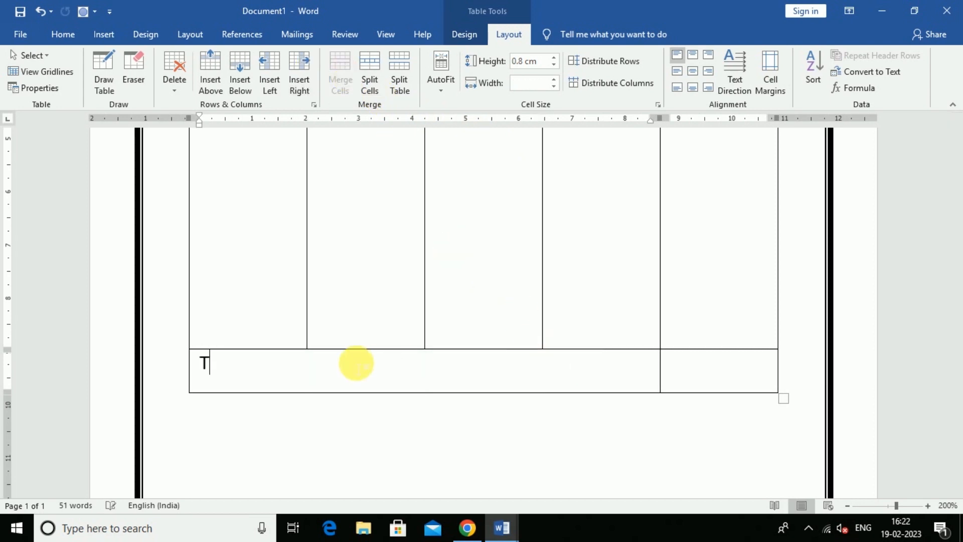
text(otal)
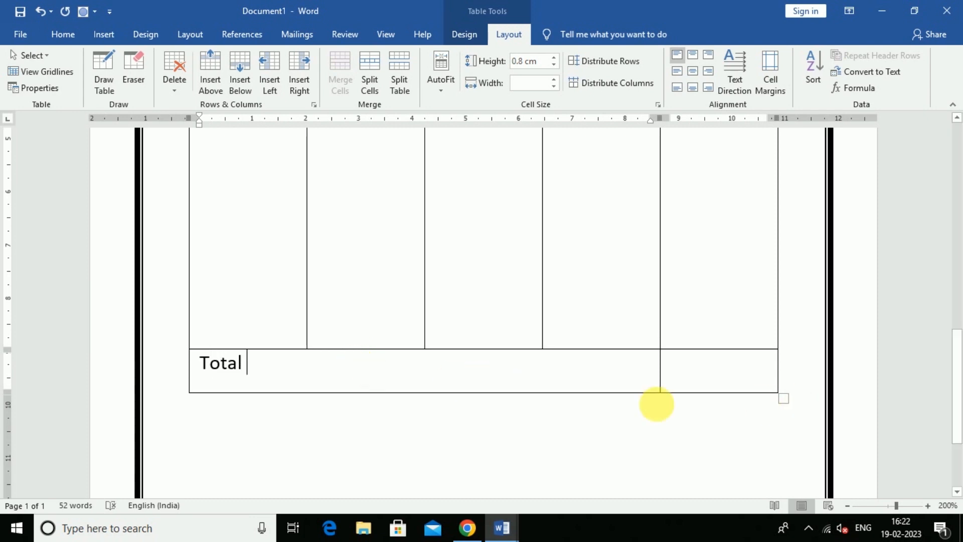
drag(247, 374, 172, 366)
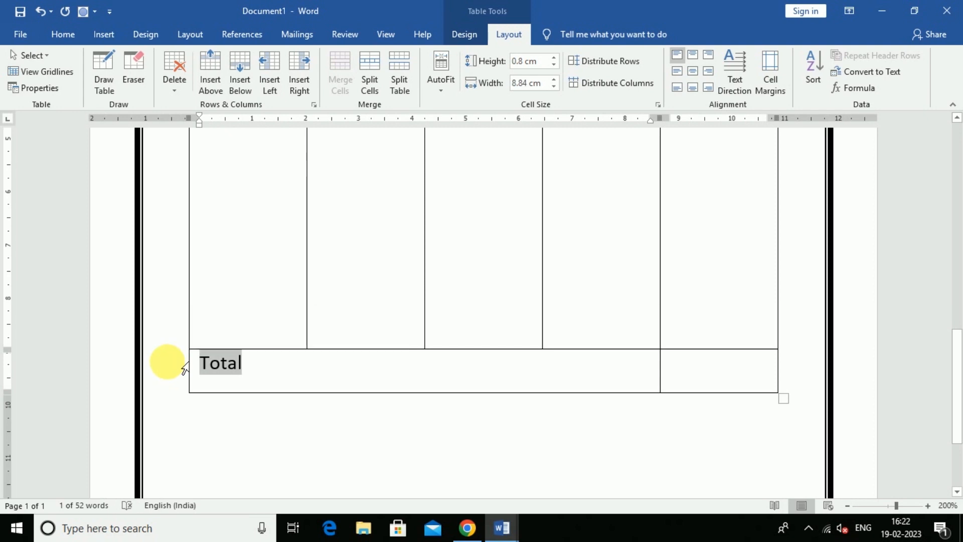
click(605, 370)
scroll(611, 376, up, 5)
scroll(611, 376, up, 2)
scroll(611, 376, down, 8)
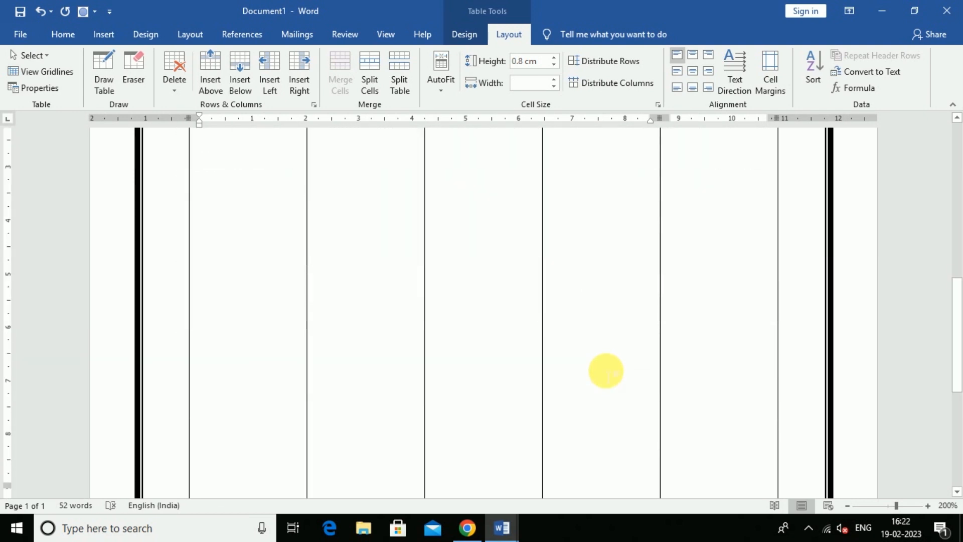
scroll(611, 377, down, 1)
click(381, 307)
scroll(198, 333, up, 5)
scroll(301, 313, down, 3)
scroll(308, 311, down, 4)
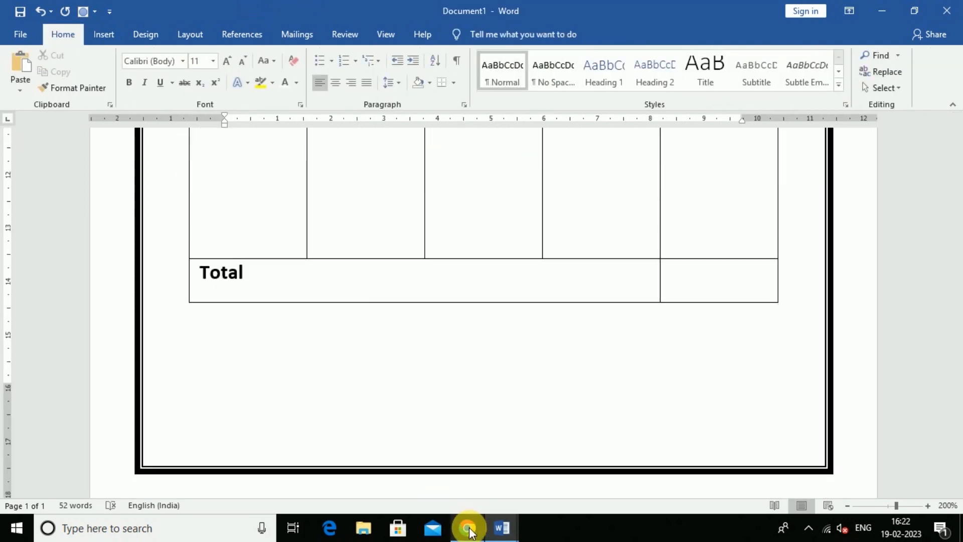
In the invoice sharma document, select the English note and Hindi footer text boxes.
mouse_move(511, 536)
click(453, 476)
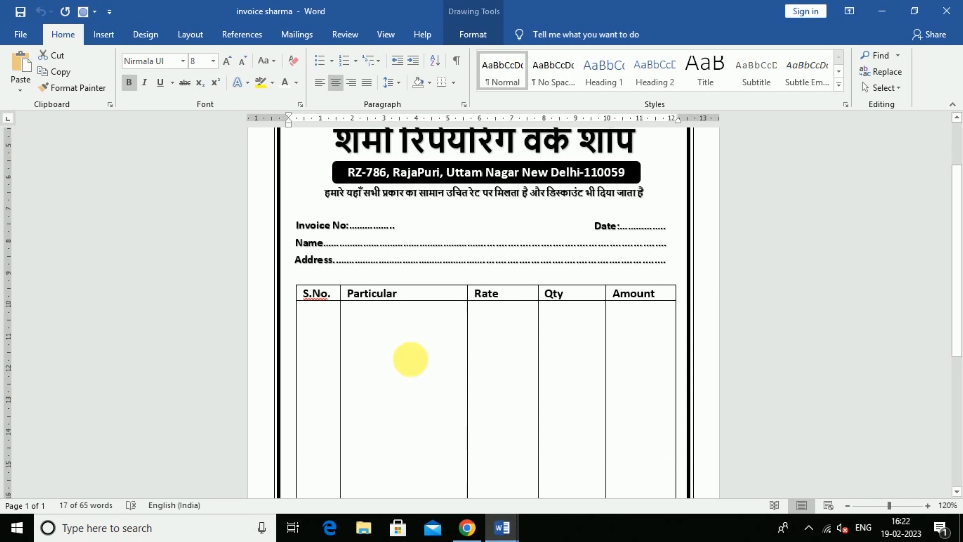
scroll(505, 352, down, 10)
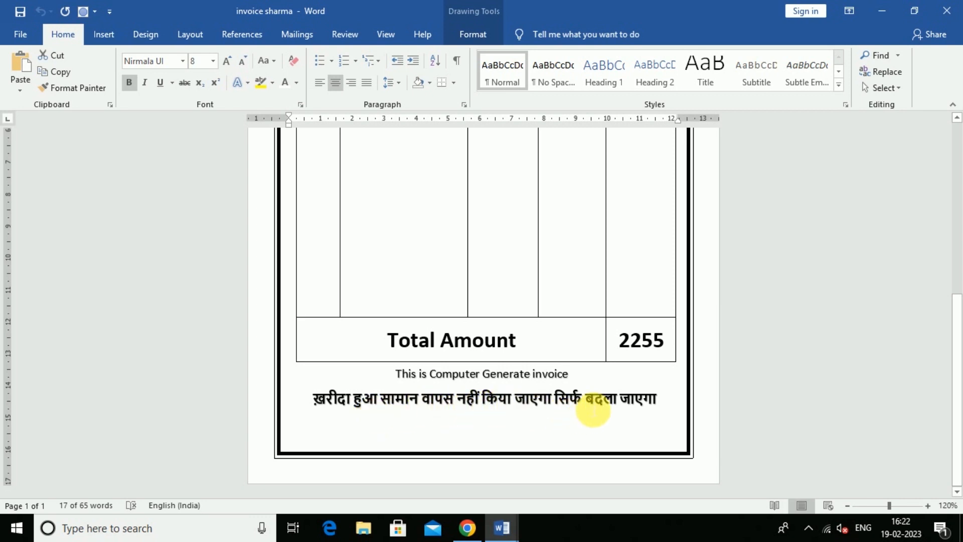
click(592, 409)
click(525, 435)
click(506, 424)
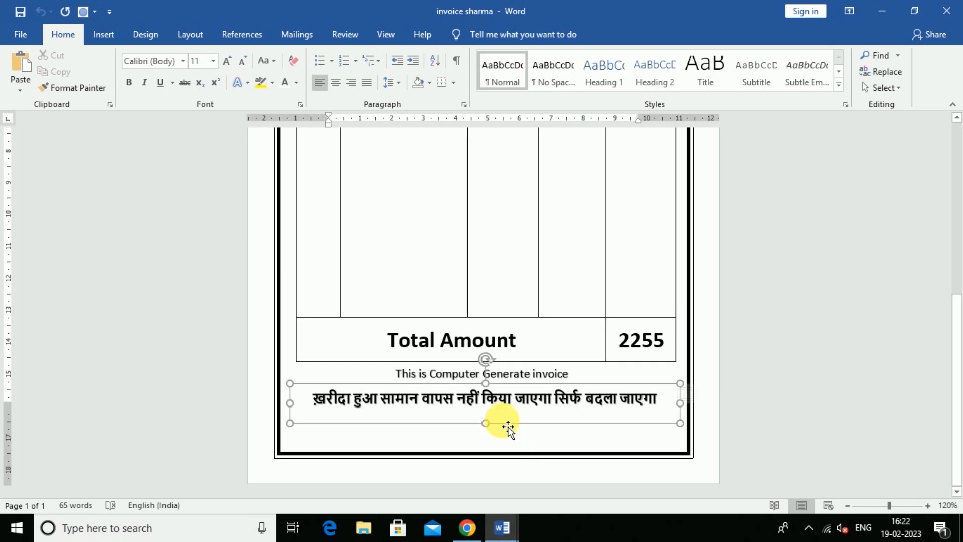
click(505, 376)
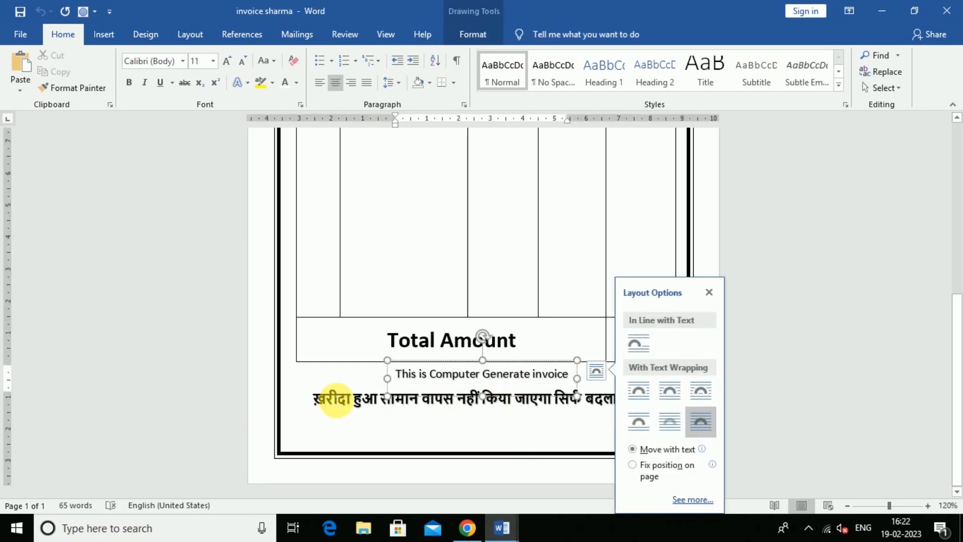
shift+click(381, 419)
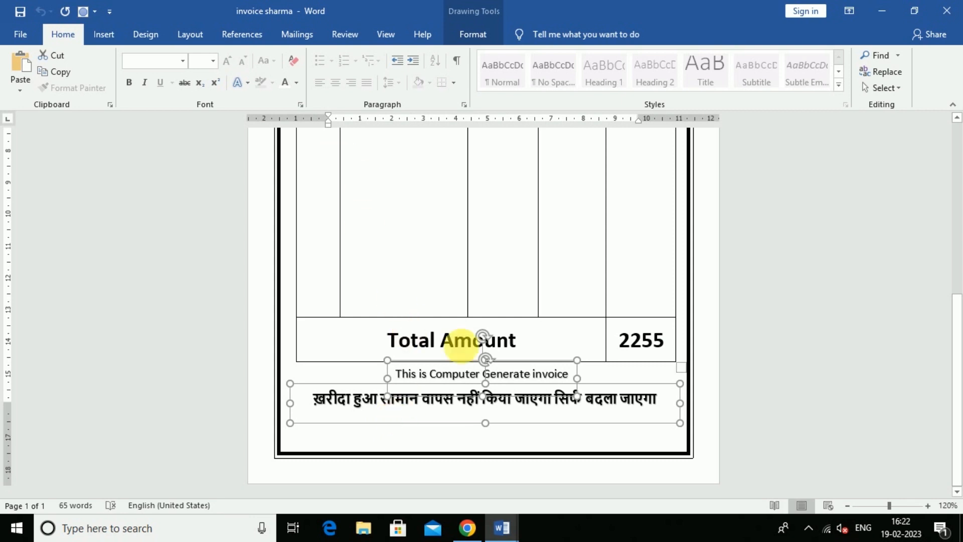
Return to the Document1 invoice window.
click(557, 469)
scroll(271, 336, up, 5)
scroll(276, 348, down, 4)
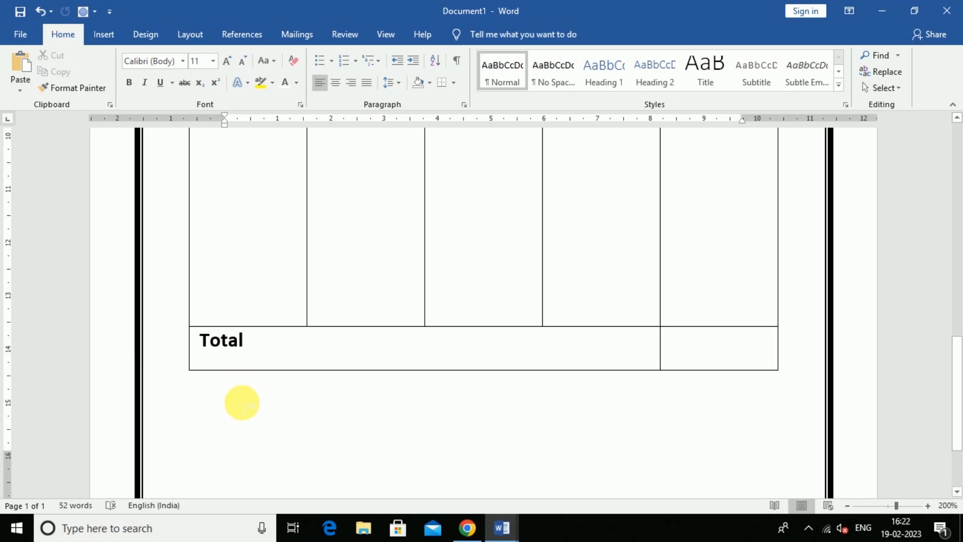
Paste the two footer text boxes into Document1.
key(ctrl+v)
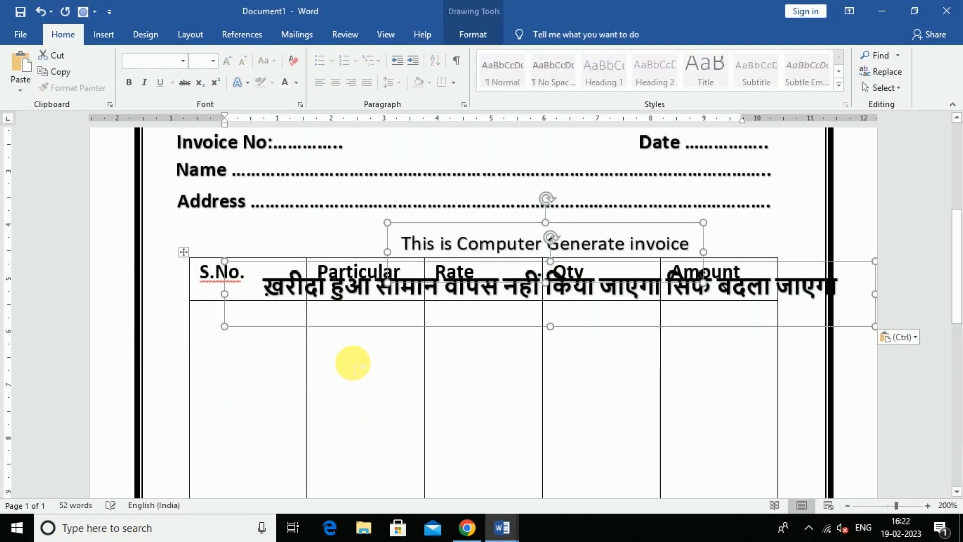
click(355, 346)
click(332, 289)
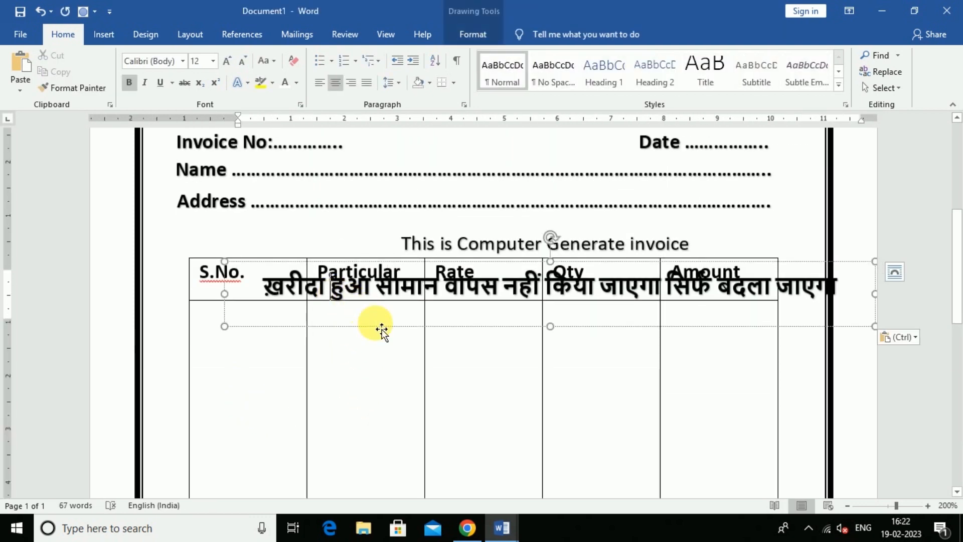
drag(379, 329, 370, 508)
key(ctrl+z)
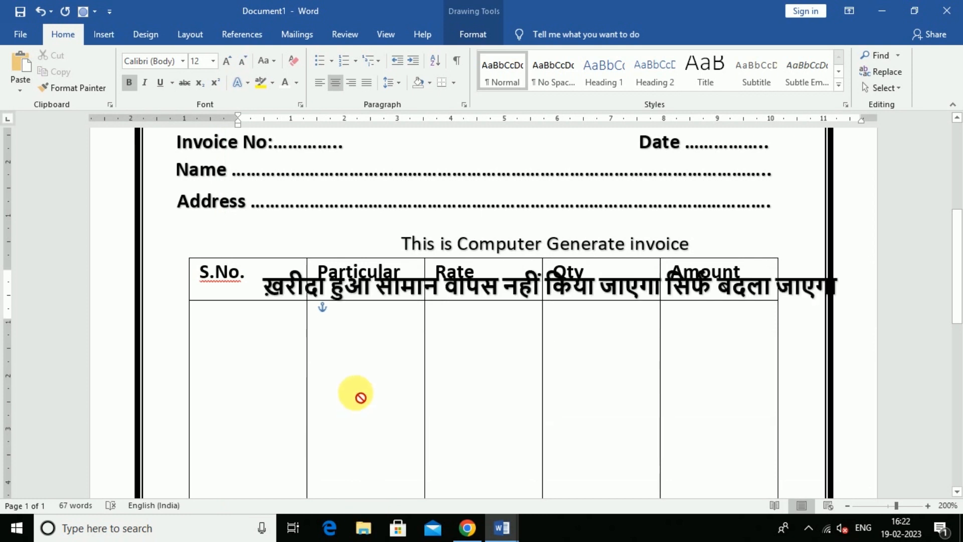
scroll(377, 311, down, 6)
scroll(377, 311, up, 6)
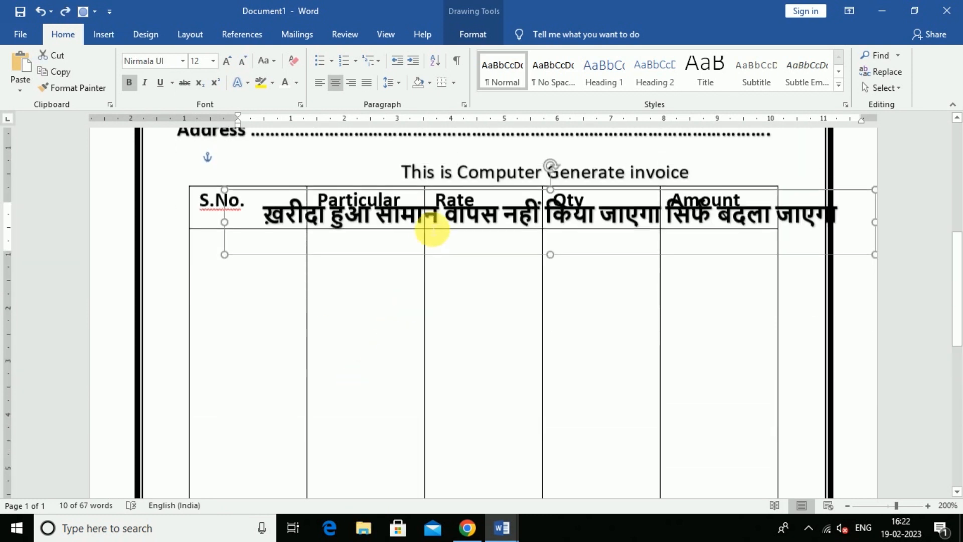
drag(377, 279, 319, 535)
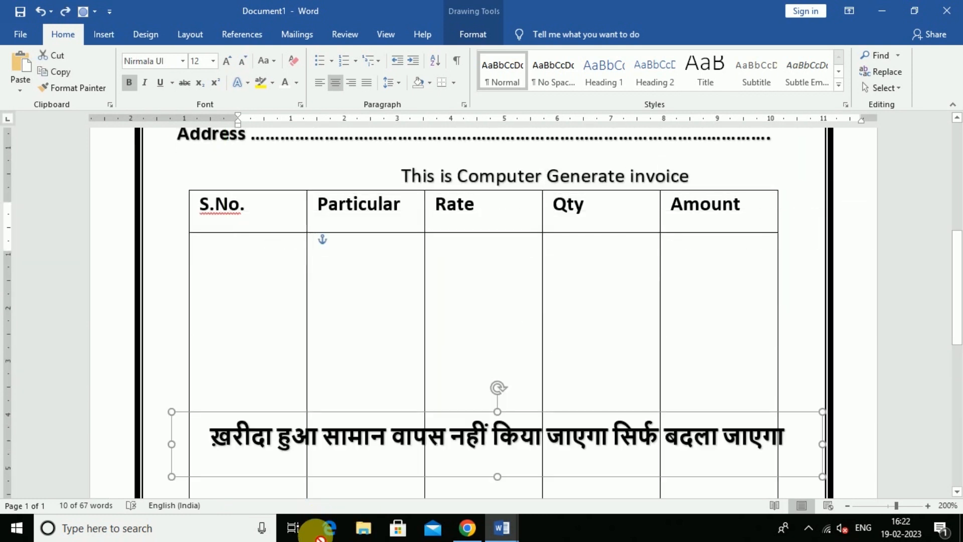
key(ctrl+z)
Move the Hindi line and the English note down below the Total row.
click(428, 175)
drag(454, 157, 360, 432)
scroll(344, 359, down, 5)
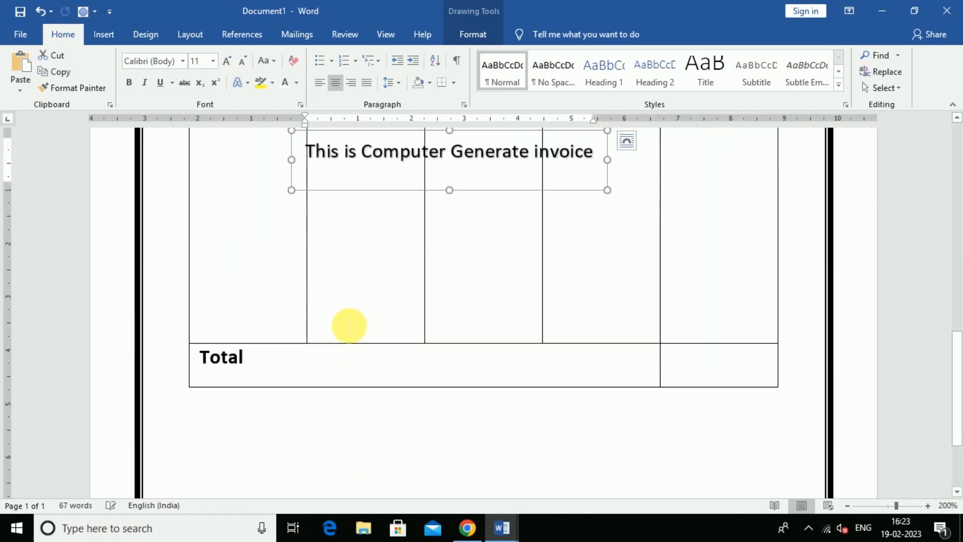
scroll(351, 324, up, 5)
click(393, 180)
drag(404, 213, 398, 454)
scroll(372, 361, down, 3)
scroll(377, 306, down, 3)
scroll(395, 174, up, 1)
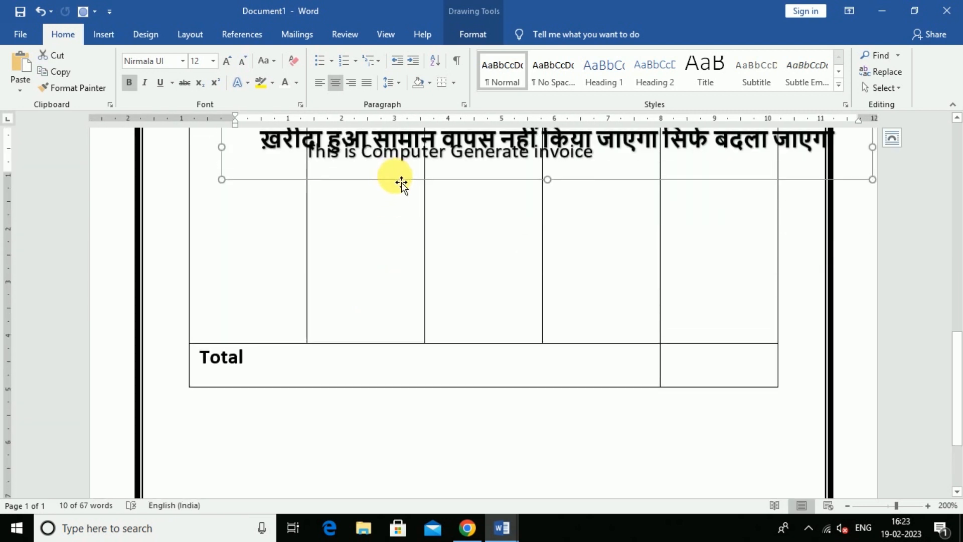
drag(402, 182, 373, 464)
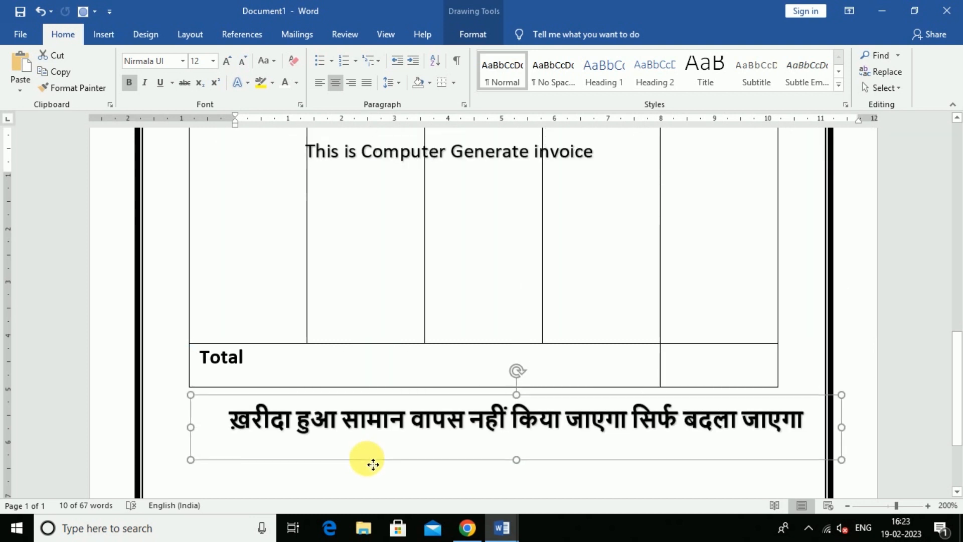
click(383, 150)
drag(402, 191, 408, 404)
Centre the English note under the table with the Hindi line just beneath it.
scroll(442, 281, down, 3)
click(303, 303)
click(482, 294)
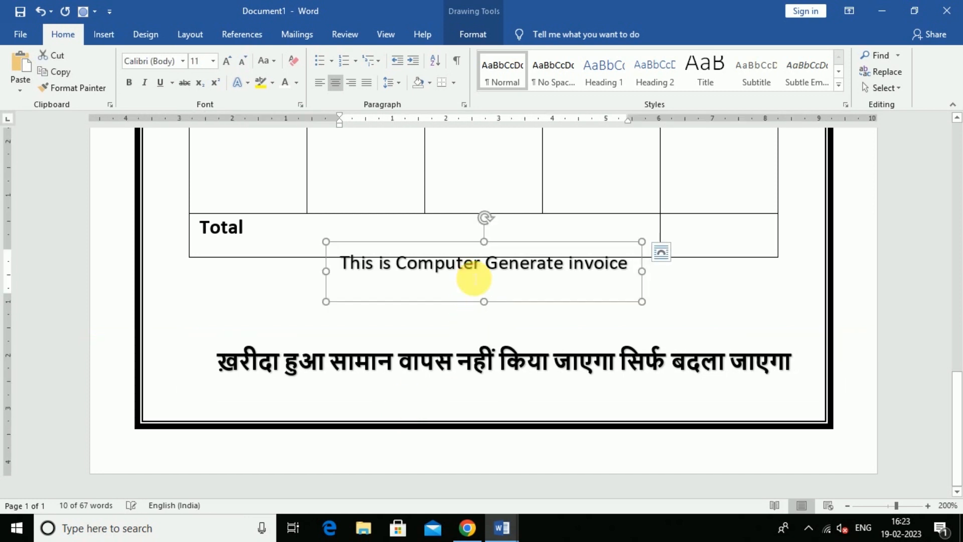
drag(455, 307, 454, 328)
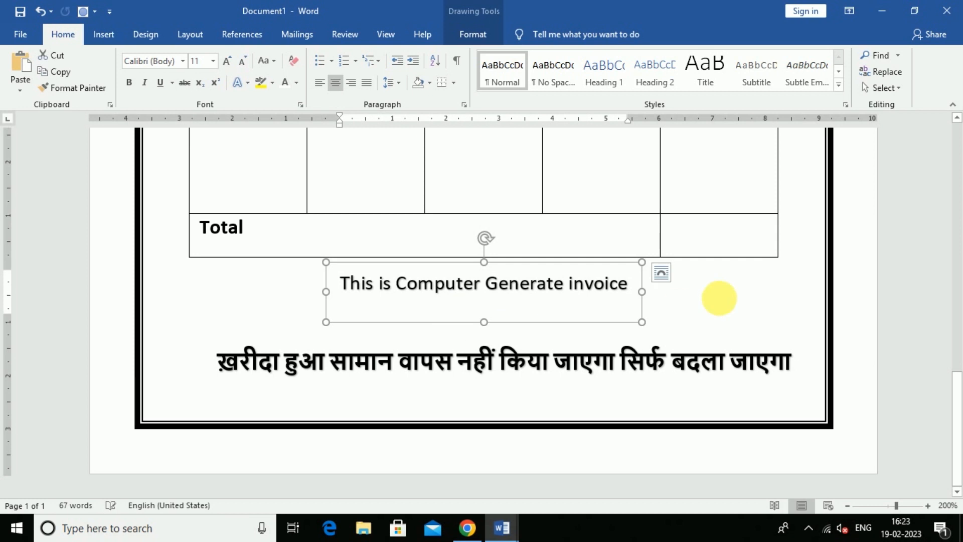
click(722, 296)
scroll(552, 359, up, 7)
scroll(522, 371, down, 7)
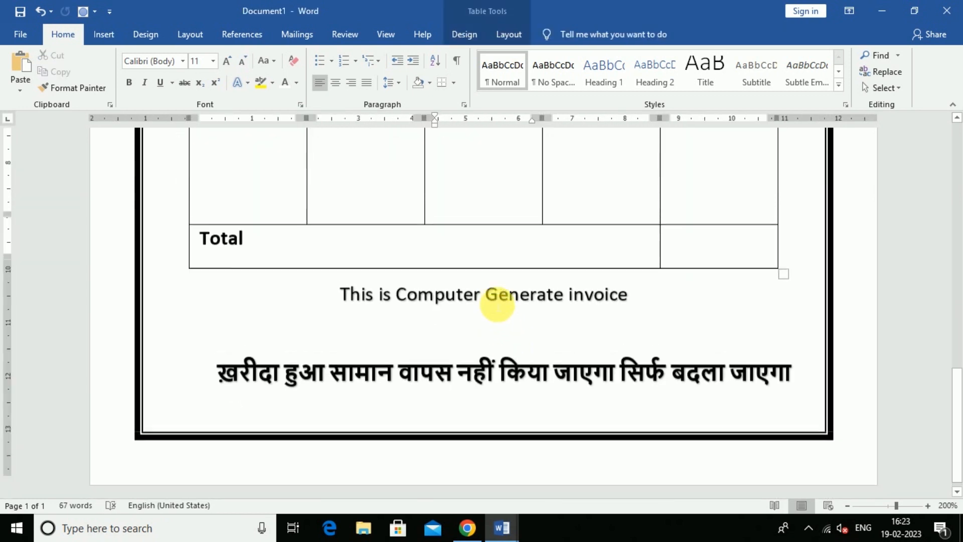
click(490, 362)
drag(470, 409, 454, 368)
click(473, 400)
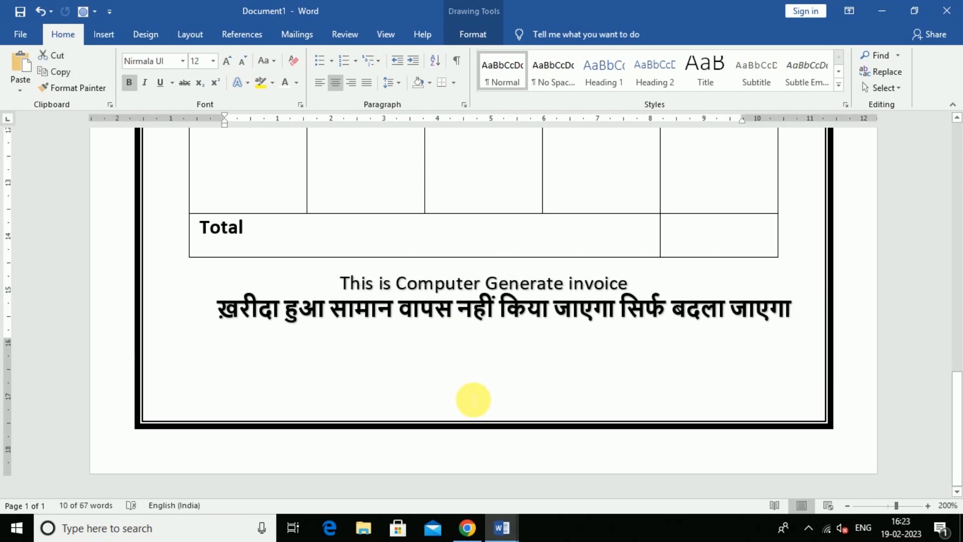
scroll(473, 398, up, 2)
scroll(473, 399, down, 2)
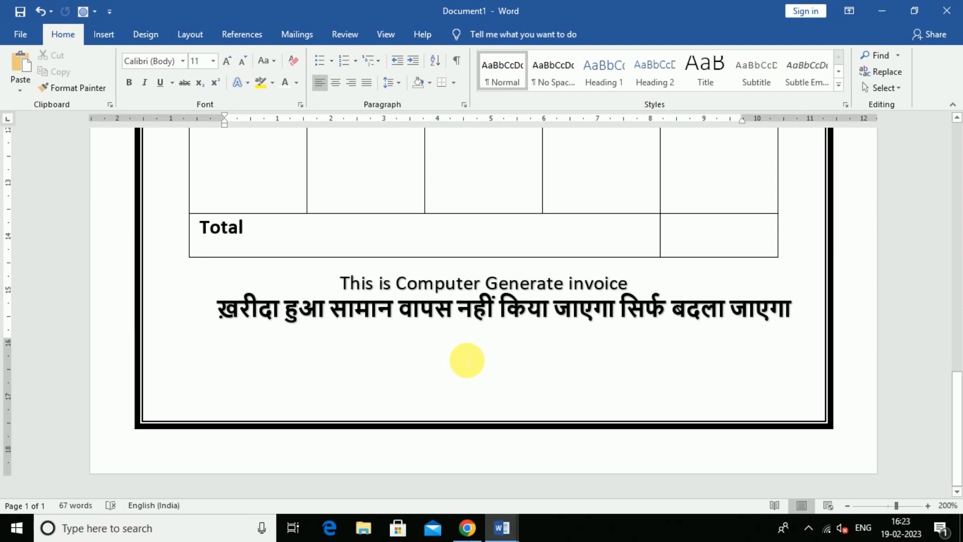
scroll(467, 360, up, 15)
scroll(467, 360, down, 2)
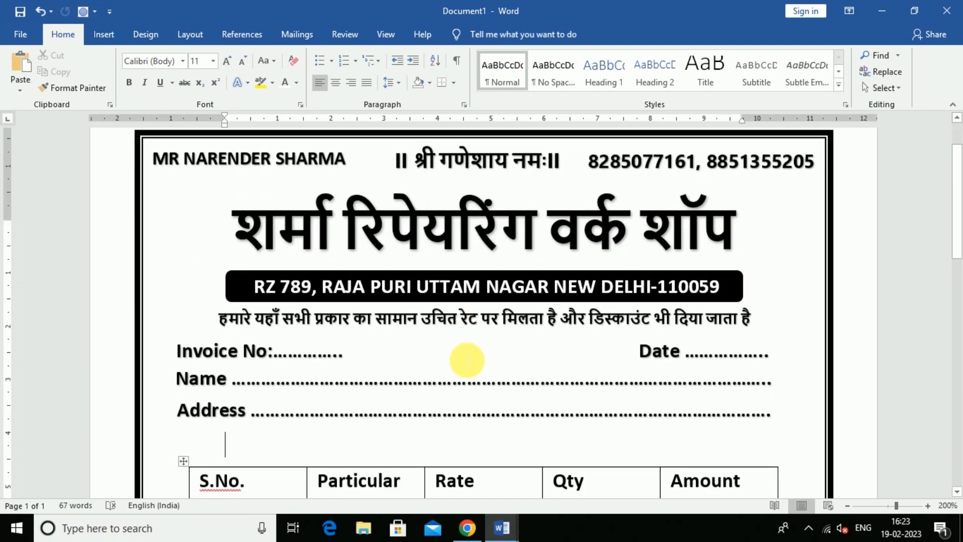
scroll(493, 344, up, 2)
scroll(524, 351, down, 12)
scroll(493, 341, down, 10)
scroll(495, 342, up, 15)
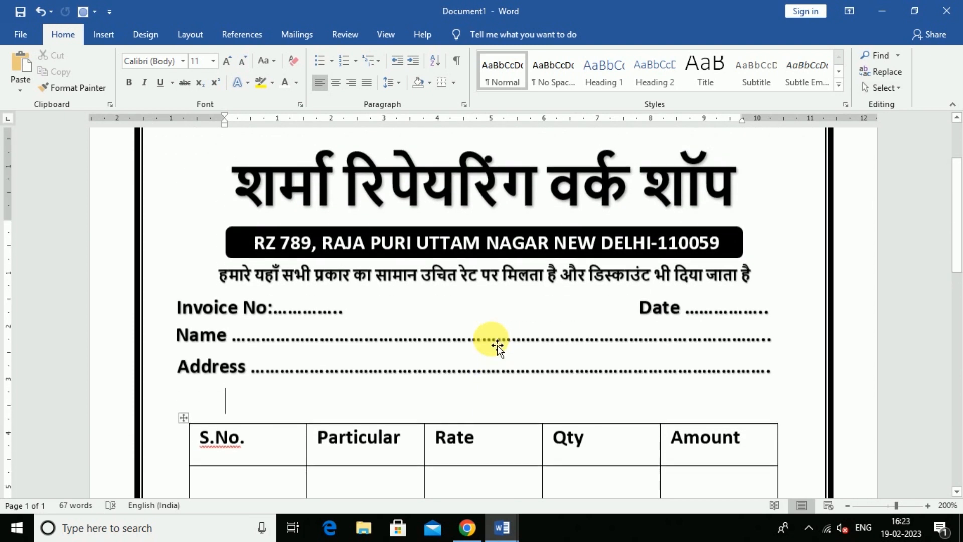
scroll(498, 345, up, 3)
scroll(502, 345, down, 1)
scroll(502, 344, up, 1)
scroll(502, 345, down, 12)
scroll(501, 346, down, 1)
scroll(512, 346, up, 10)
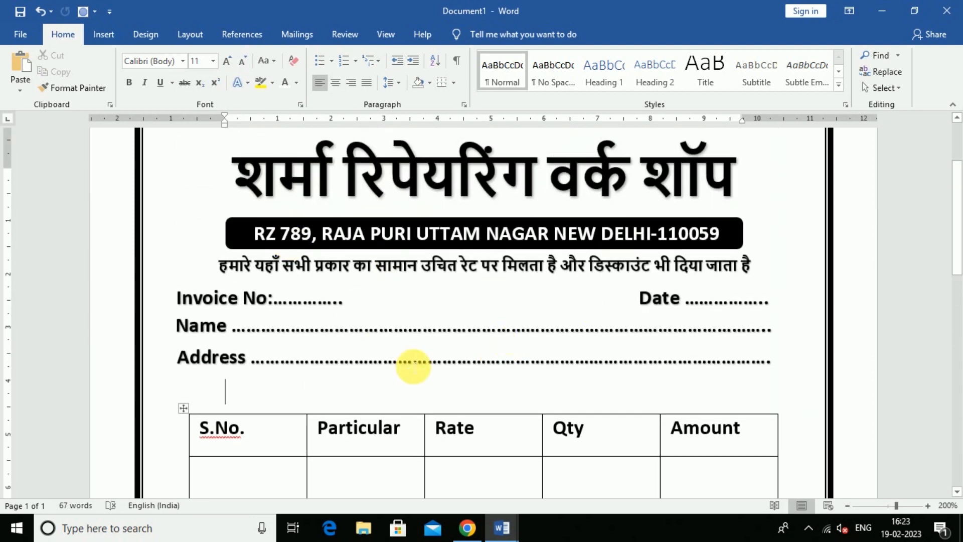
scroll(414, 367, up, 3)
scroll(414, 366, down, 9)
scroll(414, 368, up, 8)
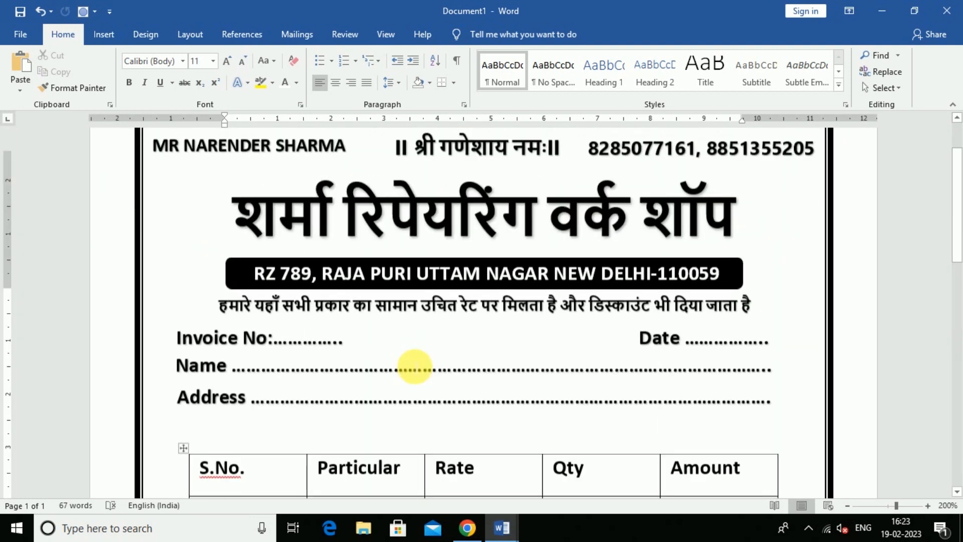
scroll(415, 368, up, 2)
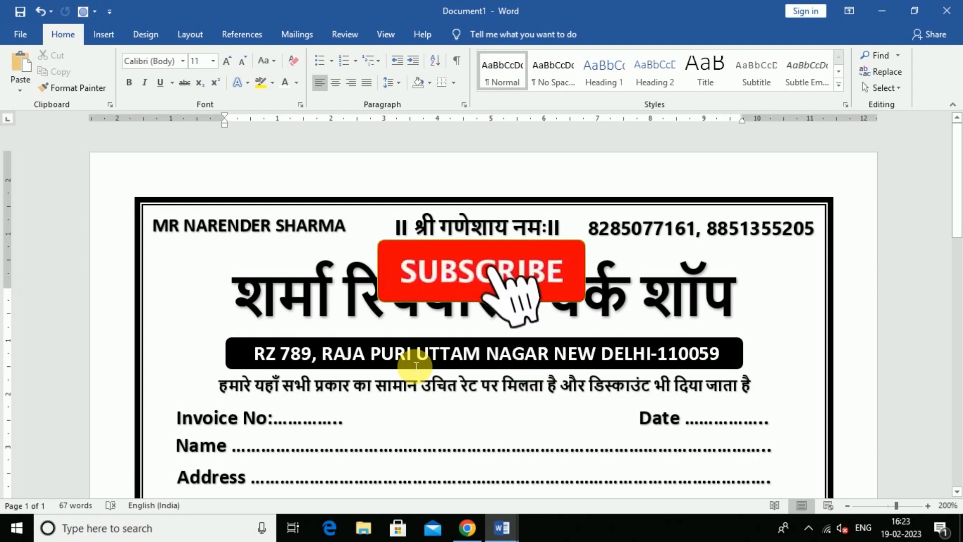
scroll(535, 351, down, 8)
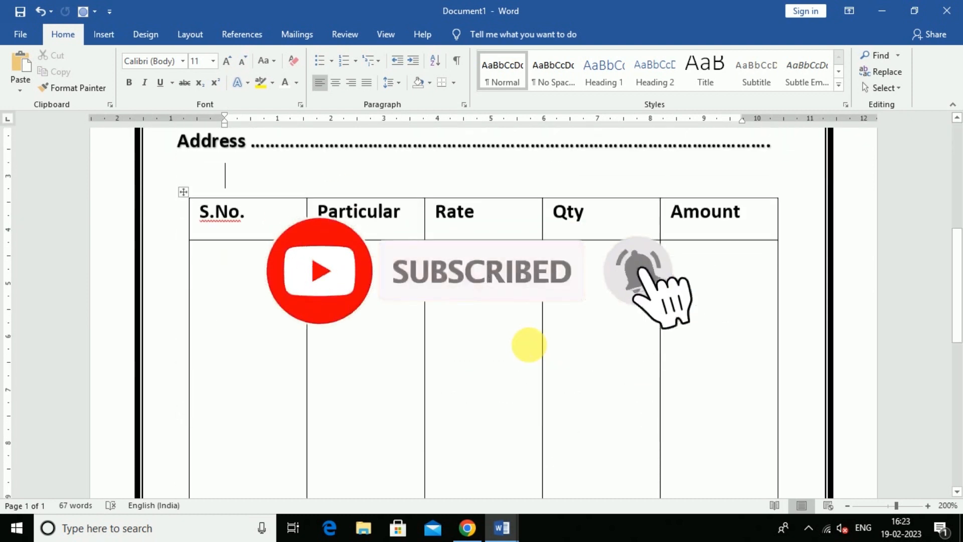
scroll(535, 350, up, 7)
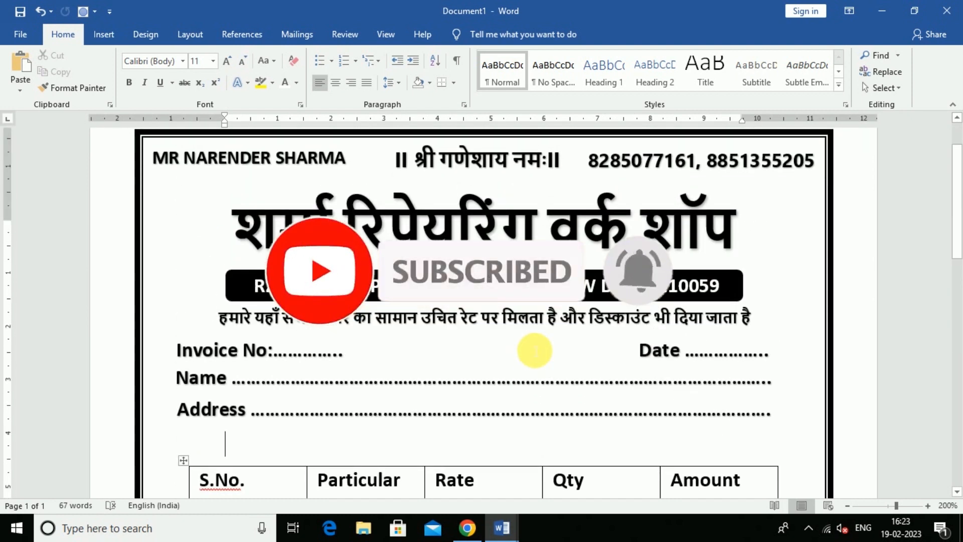